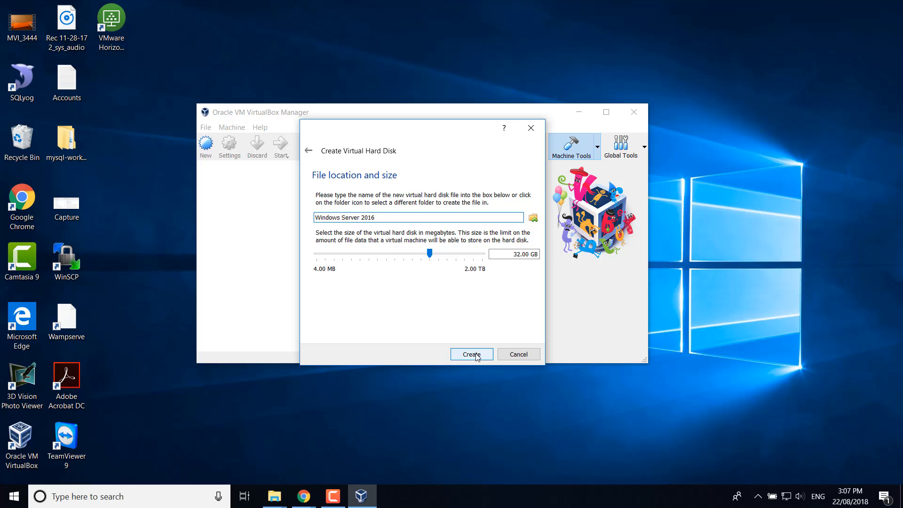
- Create the 32.00 GB virtual hard disk to finish the new Windows Server 2016 VM
{"action": "left_click", "coordinate": [476, 354]}
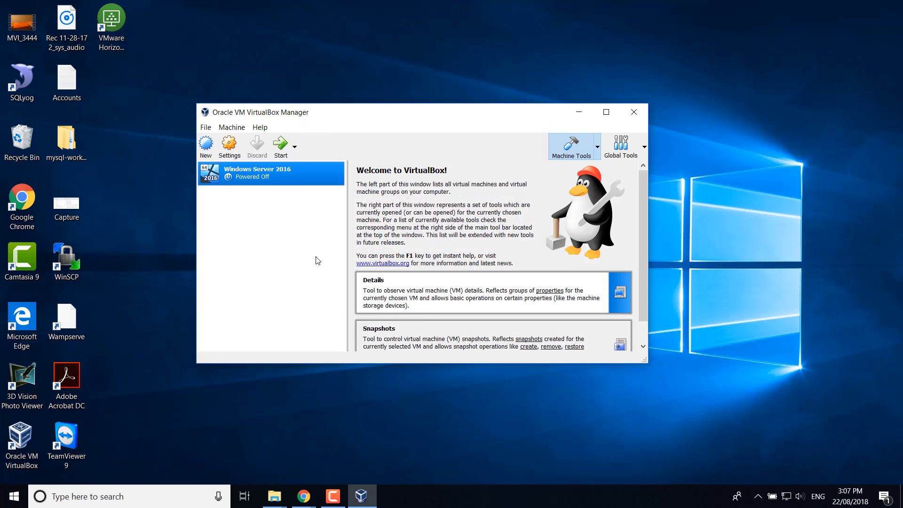
- Set shared clipboard and drag-and-drop to Bidirectional, and remove Floppy from the boot order
{"action": "left_click", "coordinate": [229, 145]}
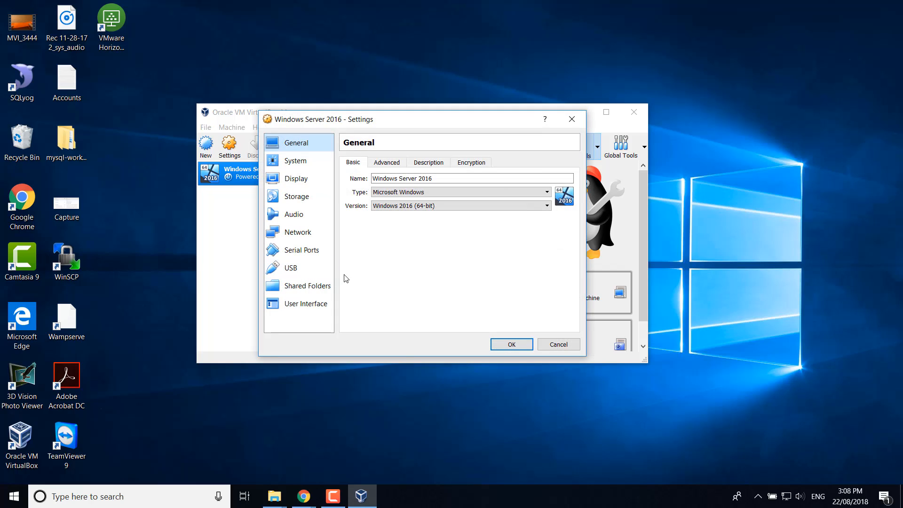
{"action": "left_click", "coordinate": [391, 165]}
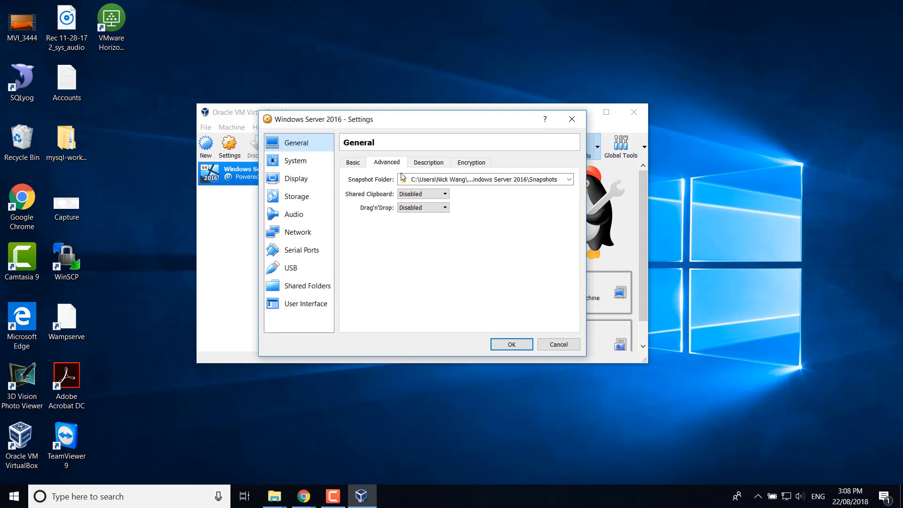
{"action": "left_click", "coordinate": [425, 195]}
{"action": "left_click", "coordinate": [419, 226]}
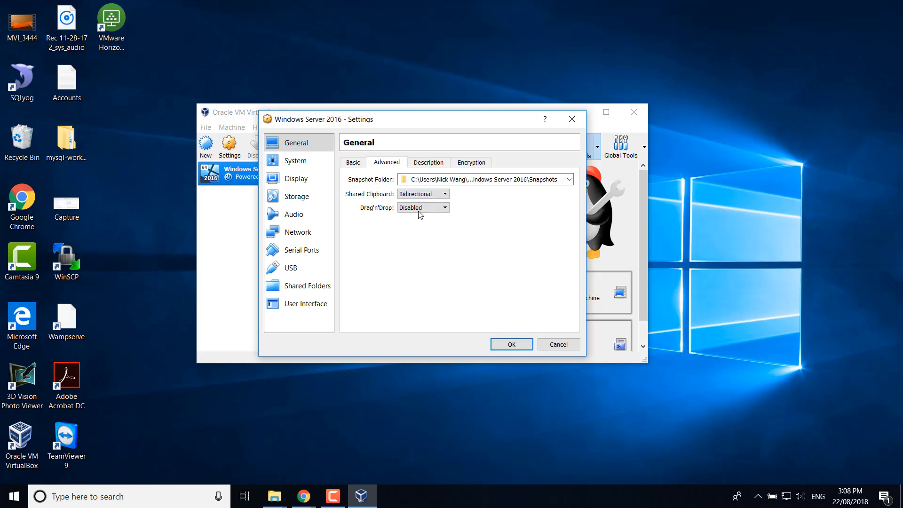
{"action": "left_click", "coordinate": [421, 209]}
{"action": "left_click", "coordinate": [417, 239]}
{"action": "left_click", "coordinate": [300, 165]}
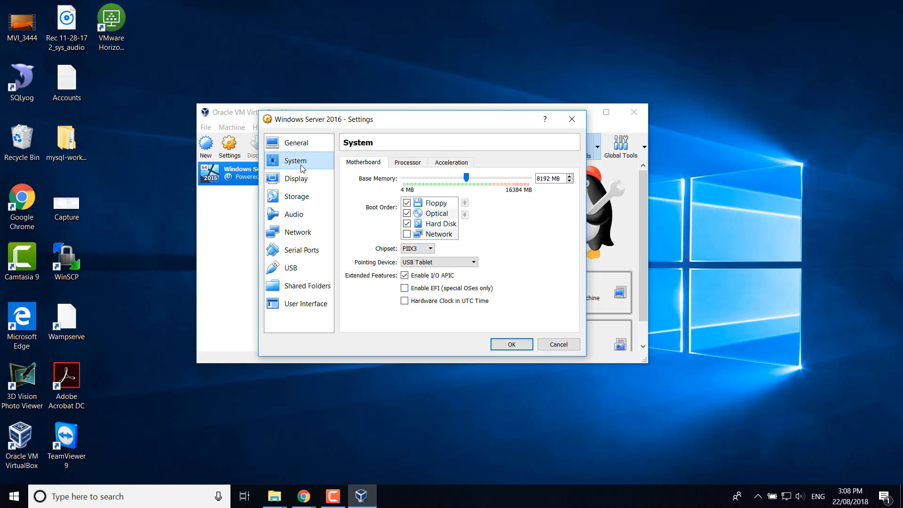
{"action": "left_click", "coordinate": [407, 204]}
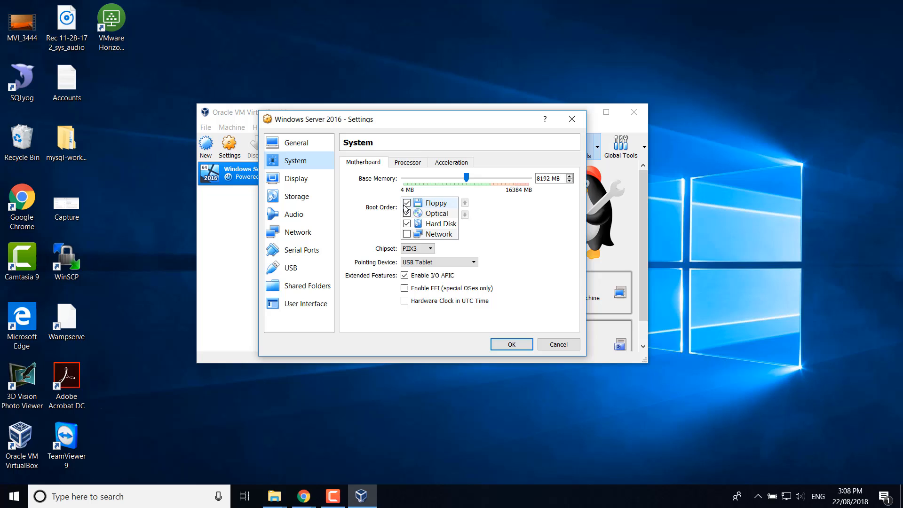
- Load en_windows_server_2016_x64_dvd_9718492.iso into the empty optical drive
{"action": "left_click", "coordinate": [296, 181]}
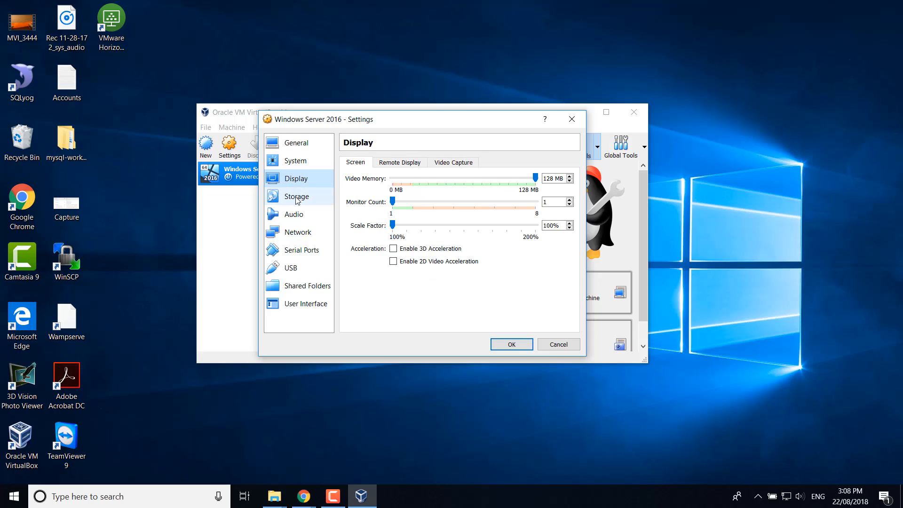
{"action": "left_click", "coordinate": [297, 200]}
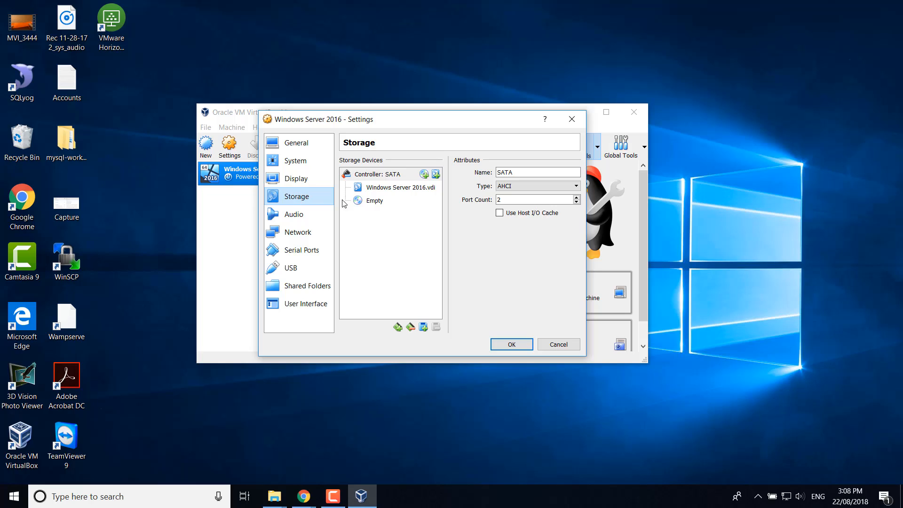
{"action": "left_click", "coordinate": [396, 203]}
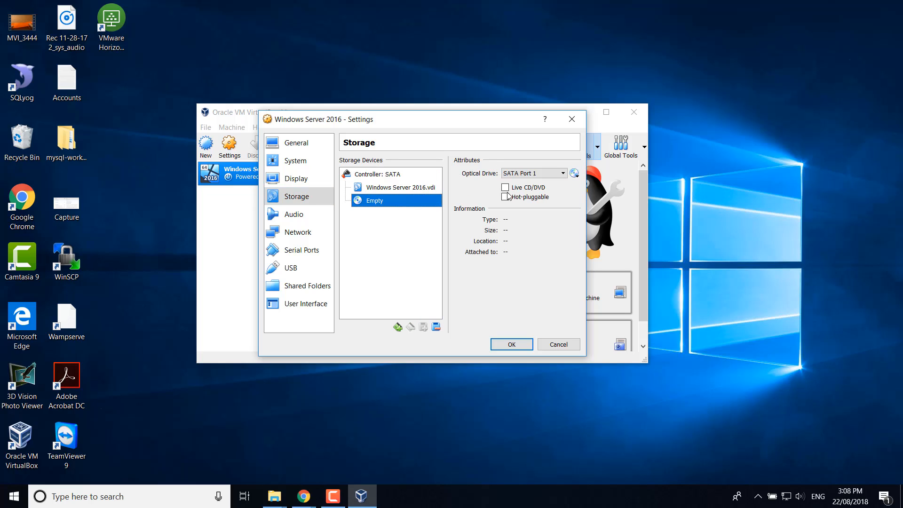
{"action": "left_click", "coordinate": [575, 174]}
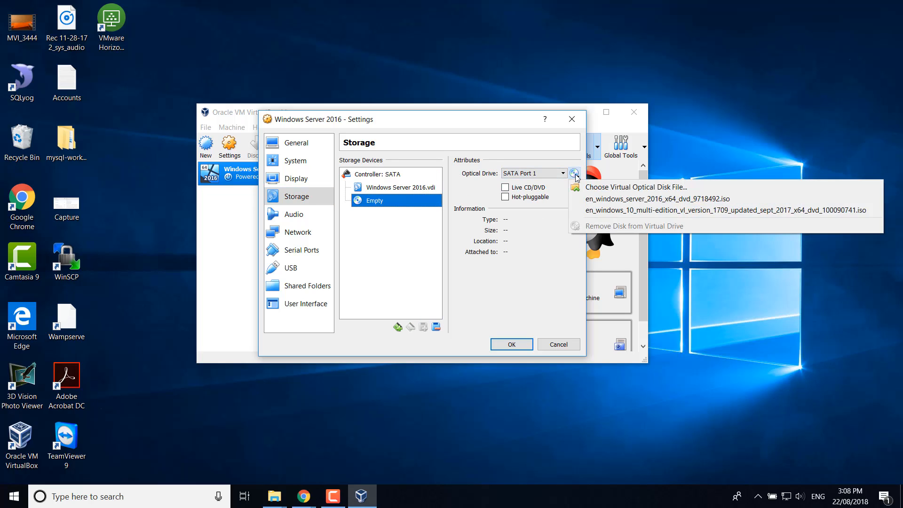
{"action": "left_click", "coordinate": [620, 204]}
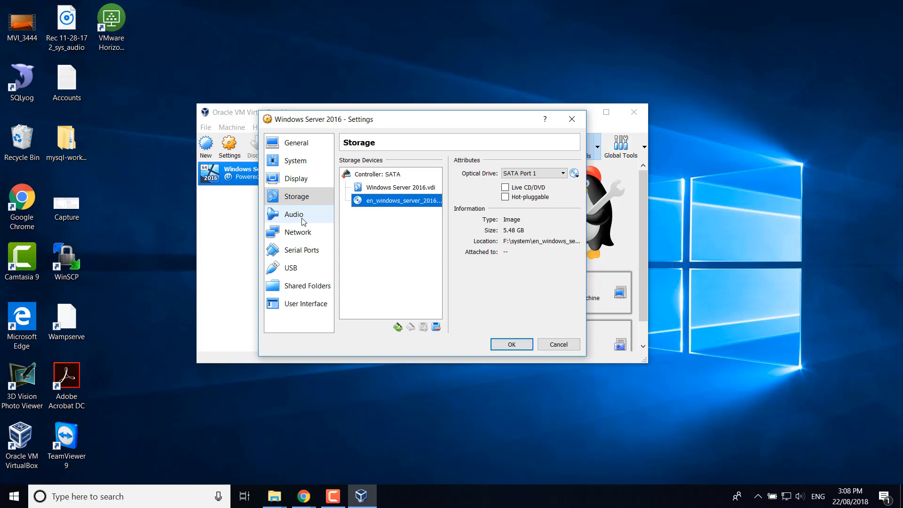
- Attach adapter 1 as Bridged Adapter on the Killer E2400 controller and save with OK
{"action": "left_click", "coordinate": [296, 236]}
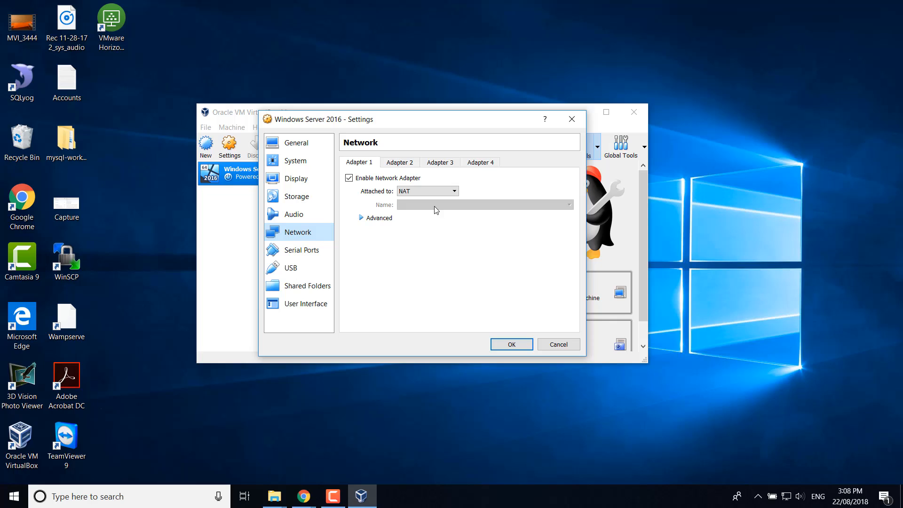
{"action": "left_click", "coordinate": [426, 192]}
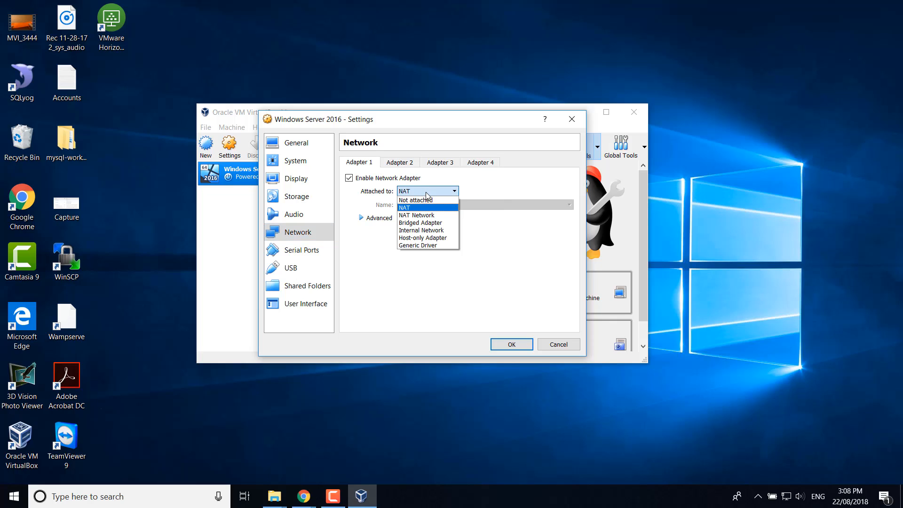
{"action": "left_click", "coordinate": [422, 223]}
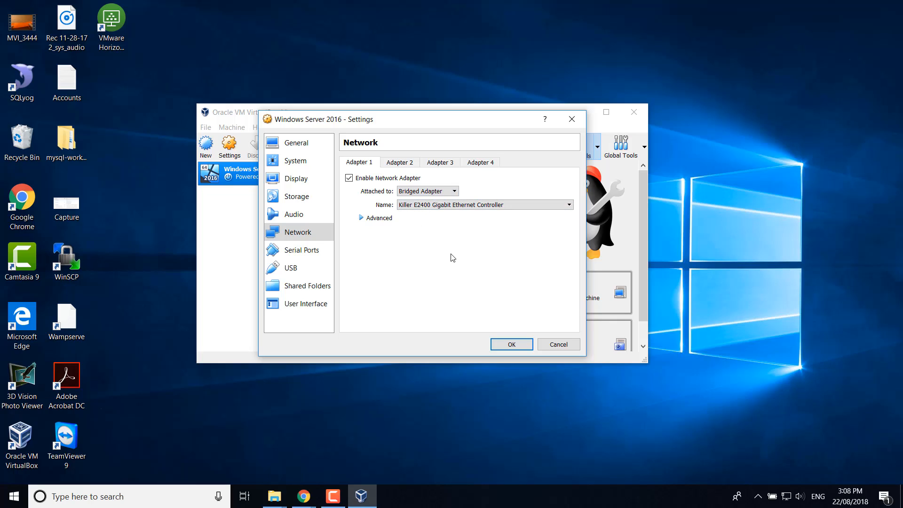
{"action": "left_click", "coordinate": [505, 347]}
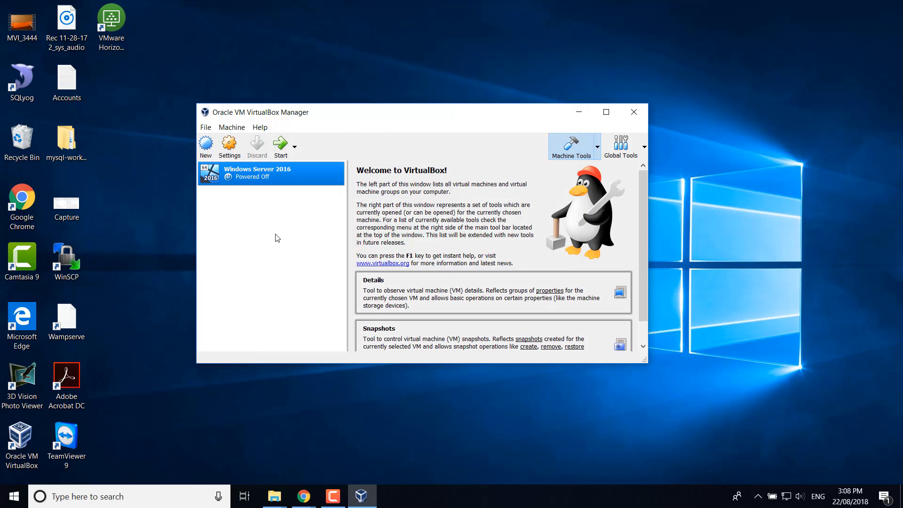
- Start the Windows Server 2016 VM and rearrange the Manager and VM windows so the guest is visible
{"action": "left_click", "coordinate": [281, 150]}
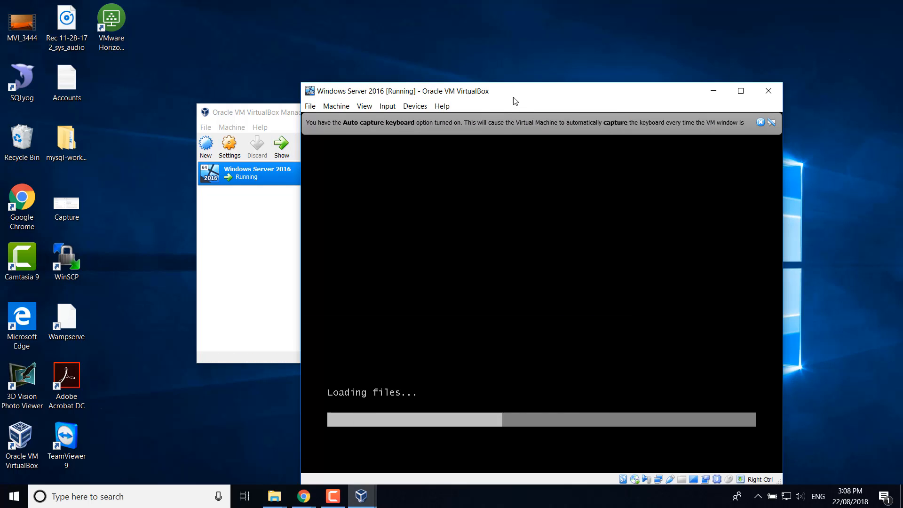
{"action": "left_click", "coordinate": [267, 113]}
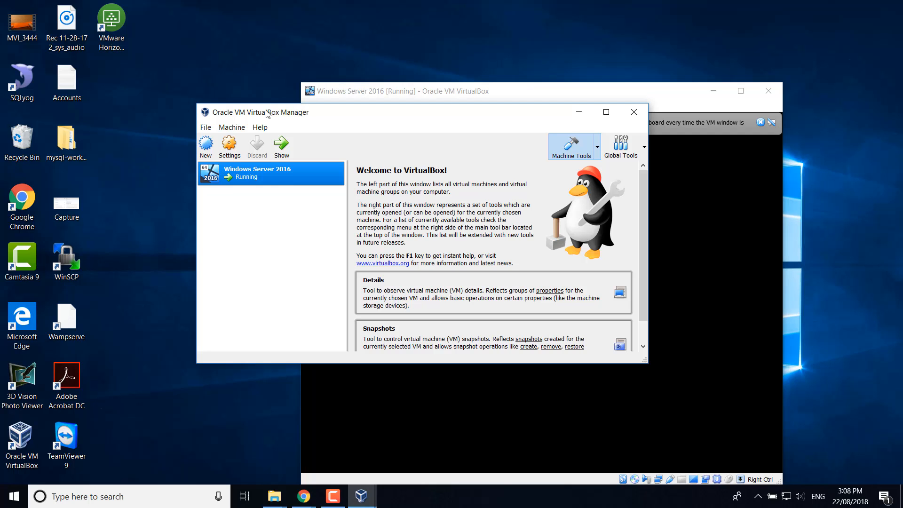
{"action": "left_click_drag", "start_coordinate": [338, 113], "coordinate": [147, 229]}
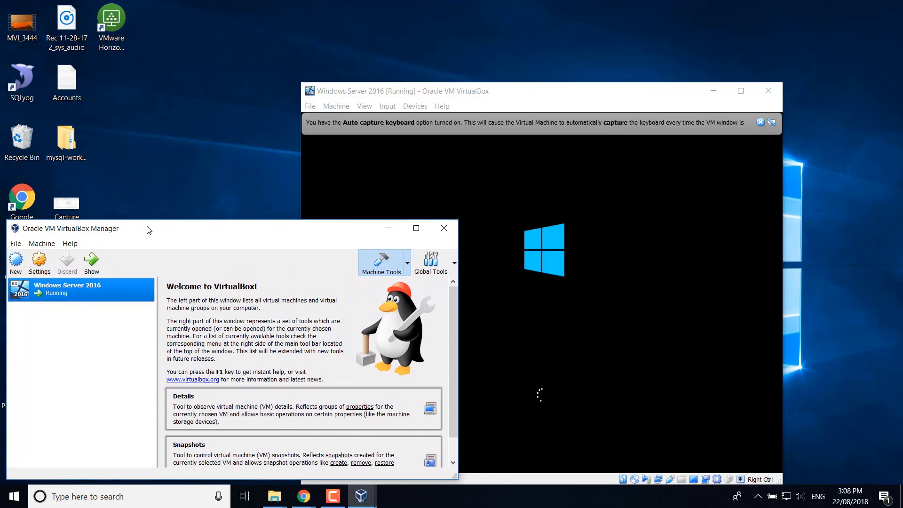
{"action": "left_click", "coordinate": [513, 93]}
{"action": "left_click_drag", "start_coordinate": [514, 93], "coordinate": [438, 31]}
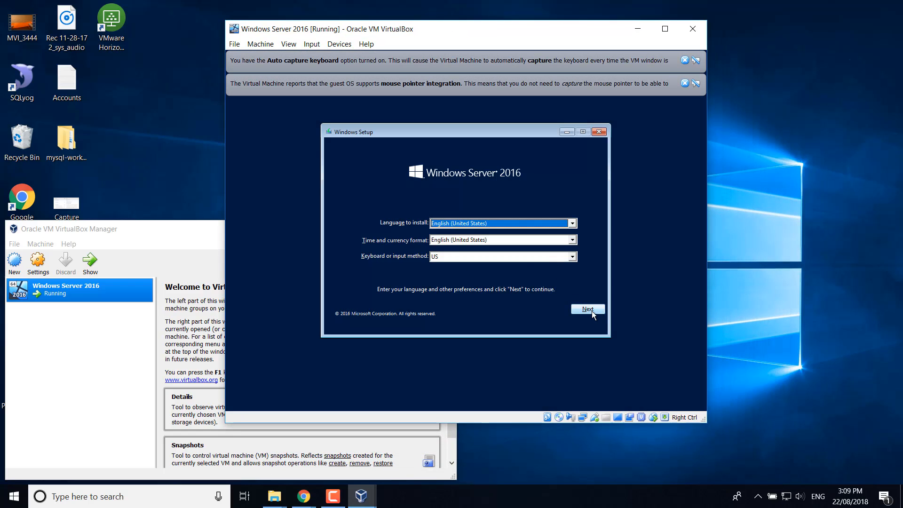
- Accept the English (United States) setup options and choose Install now
{"action": "left_click", "coordinate": [591, 311]}
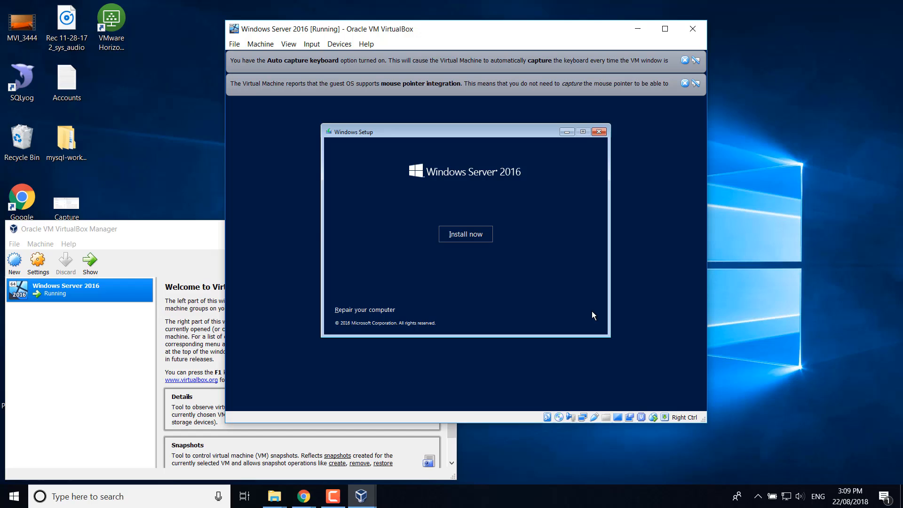
{"action": "left_click", "coordinate": [460, 233]}
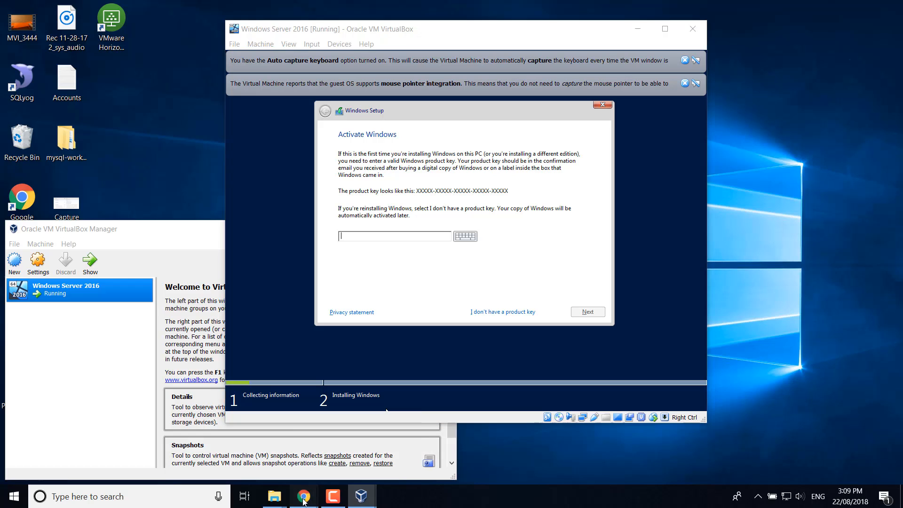
- Enter the Windows Server 2016 Standard product key from the Chrome key list and submit it
{"action": "mouse_move", "coordinate": [303, 494]}
{"action": "left_click", "coordinate": [328, 458]}
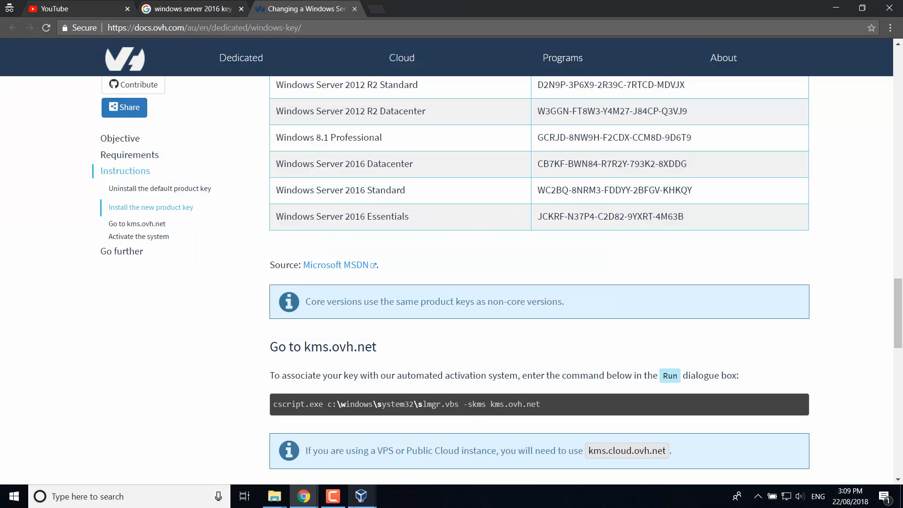
{"action": "mouse_move", "coordinate": [361, 497]}
{"action": "left_click", "coordinate": [429, 460]}
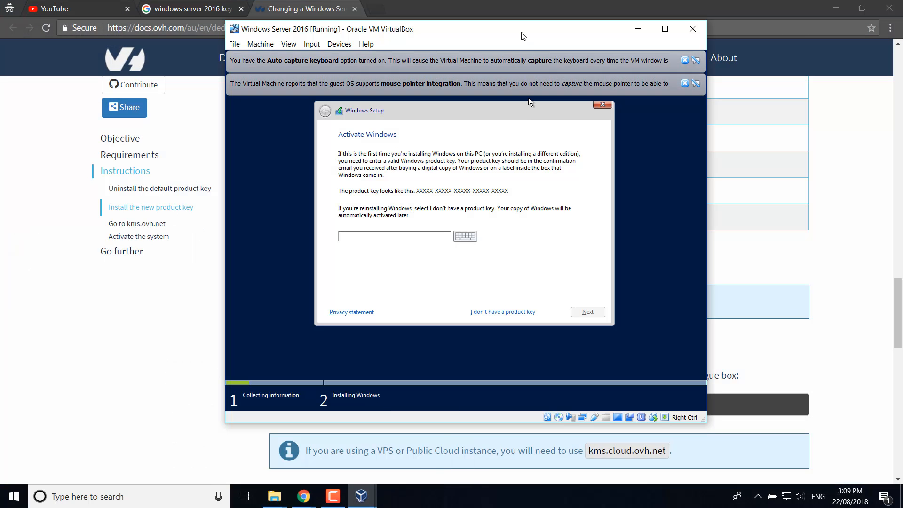
{"action": "left_click_drag", "start_coordinate": [522, 33], "coordinate": [647, 212]}
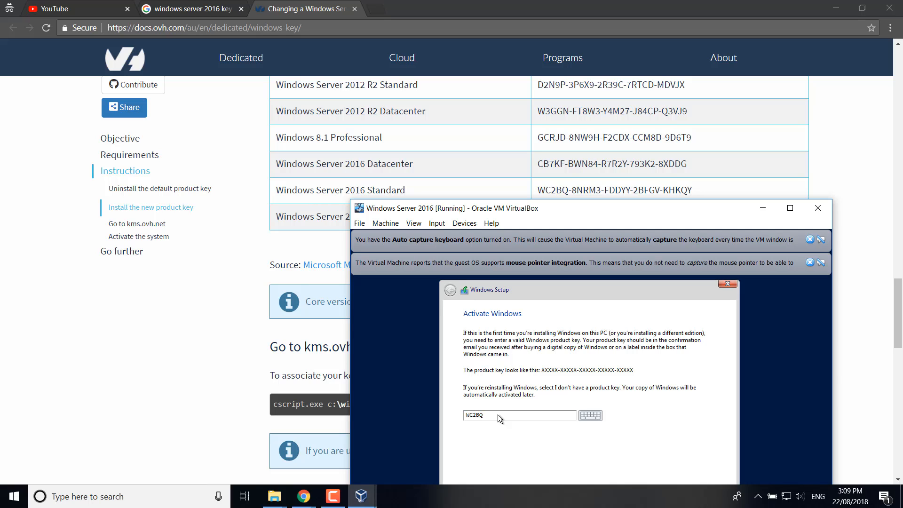
{"action": "type", "text": "-8NRM3-FDDYY-2BFGV-KHKQY"}
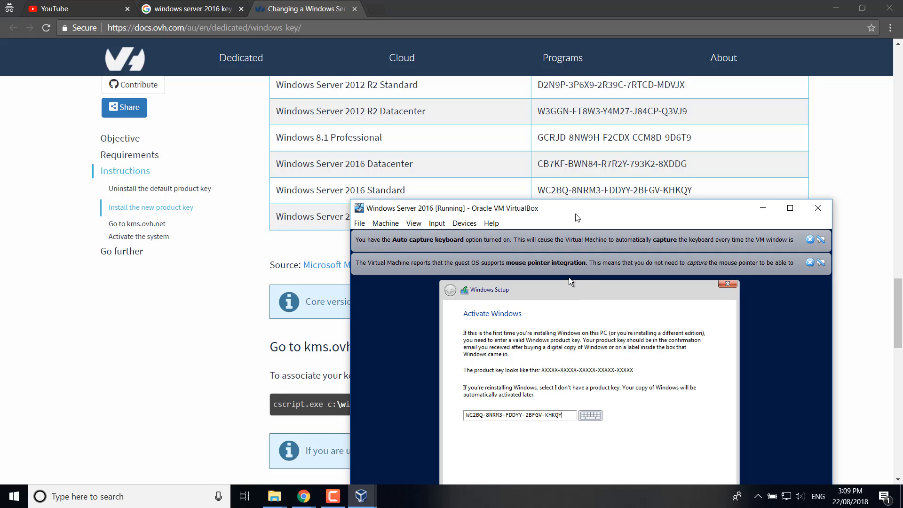
{"action": "left_click_drag", "start_coordinate": [575, 210], "coordinate": [447, 90]}
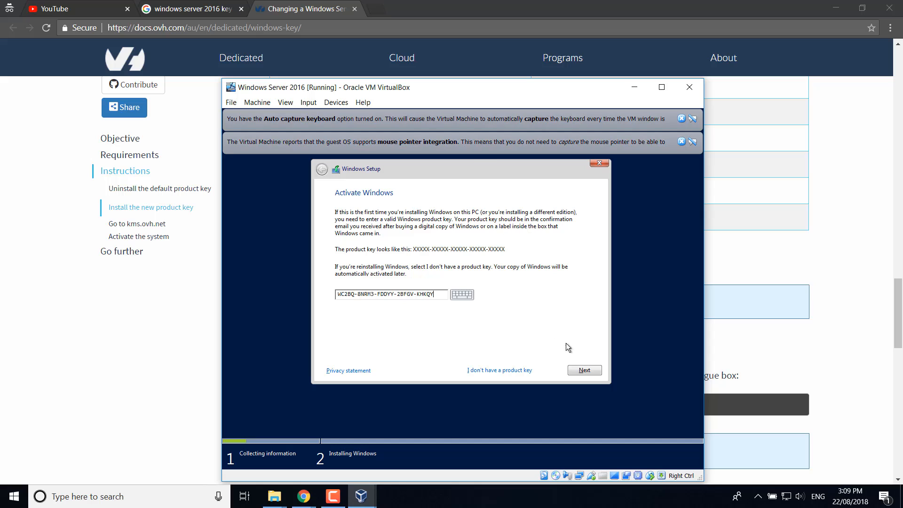
{"action": "left_click", "coordinate": [585, 371]}
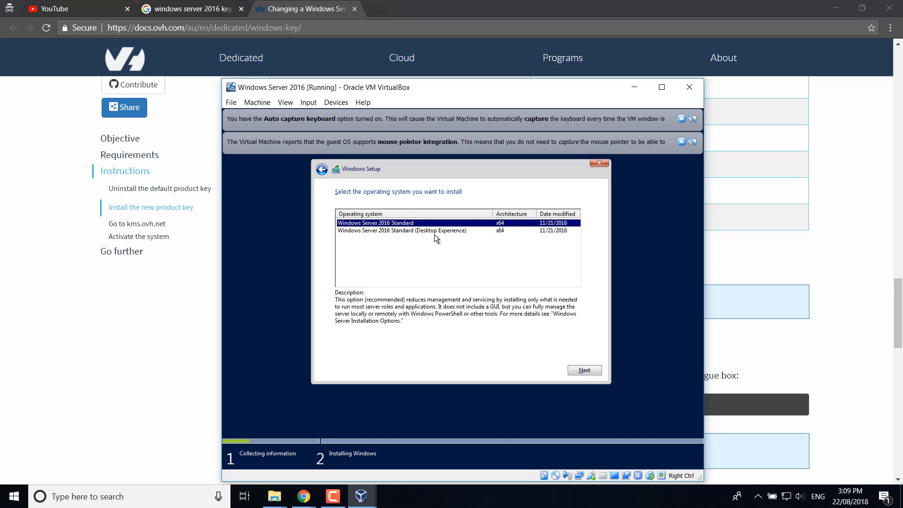
- Choose Standard (Desktop Experience), accept the licence, and custom-install onto the unallocated 32 GB drive
{"action": "left_click", "coordinate": [434, 233]}
{"action": "left_click", "coordinate": [583, 370]}
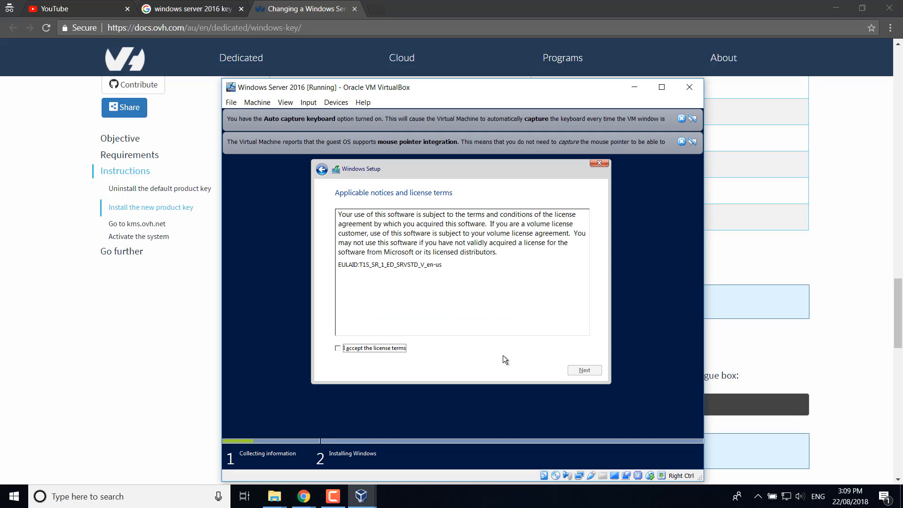
{"action": "left_click", "coordinate": [390, 349]}
{"action": "left_click", "coordinate": [583, 371]}
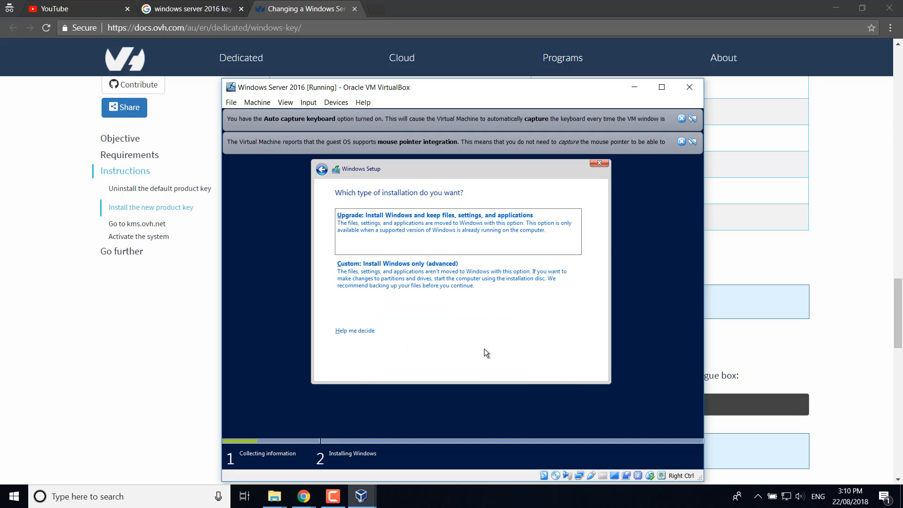
{"action": "left_click", "coordinate": [422, 278]}
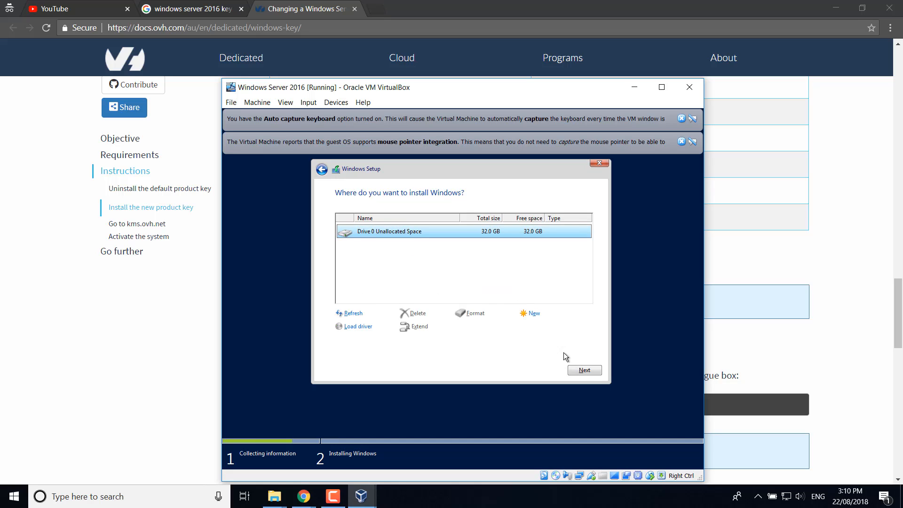
{"action": "left_click", "coordinate": [584, 371]}
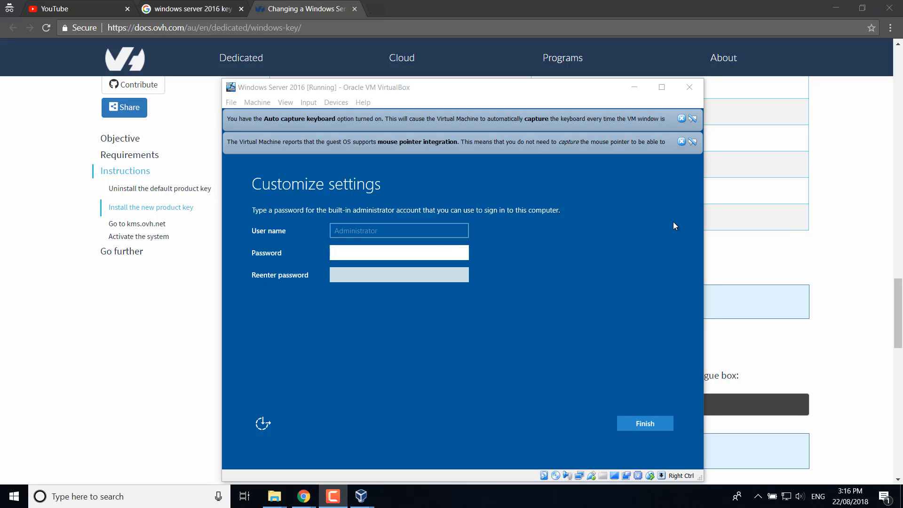
- Enter and confirm the Administrator password, then finish setup
{"action": "left_click", "coordinate": [383, 253]}
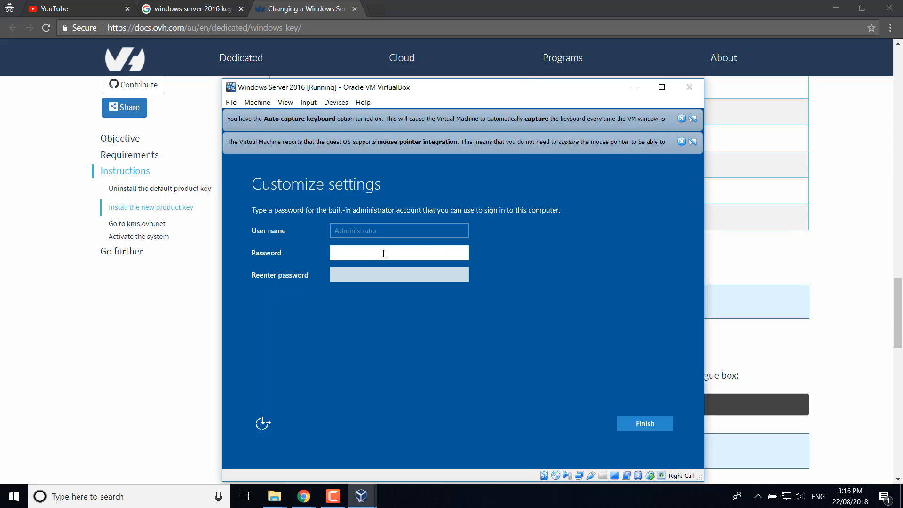
{"action": "type", "text": "P@ss"}
{"action": "key", "text": "Tab"}
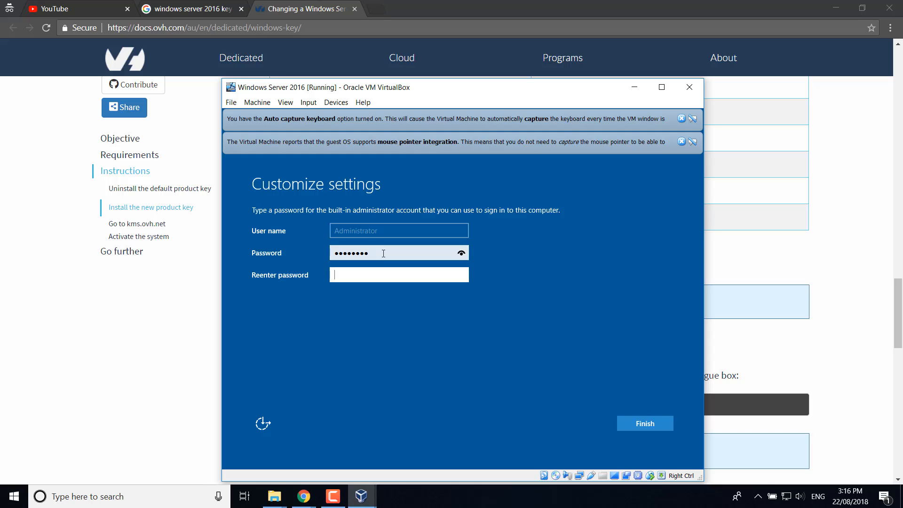
{"action": "type", "text": "P@ssw0"}
{"action": "key", "text": "Return"}
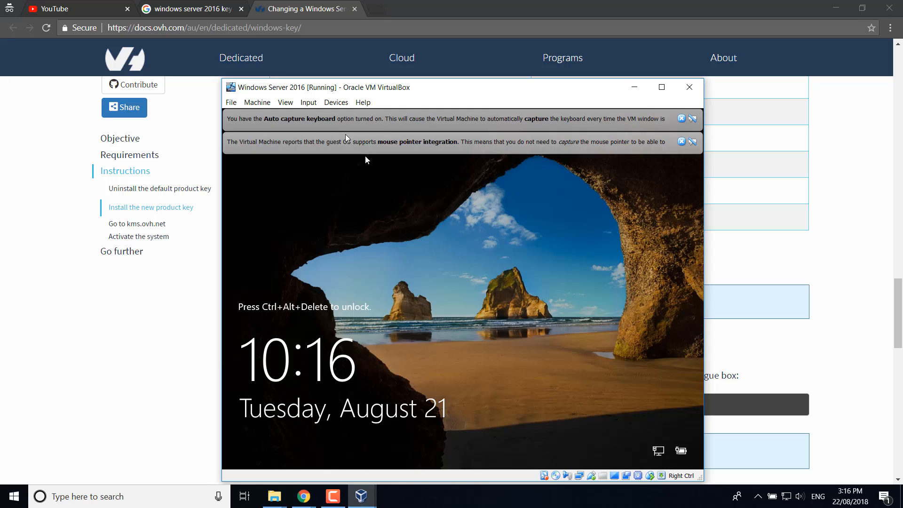
- Send Ctrl-Alt-Del, sign in as Administrator with the password, minimize Chrome and raise the VM window
{"action": "left_click", "coordinate": [308, 103]}
{"action": "mouse_move", "coordinate": [324, 116]}
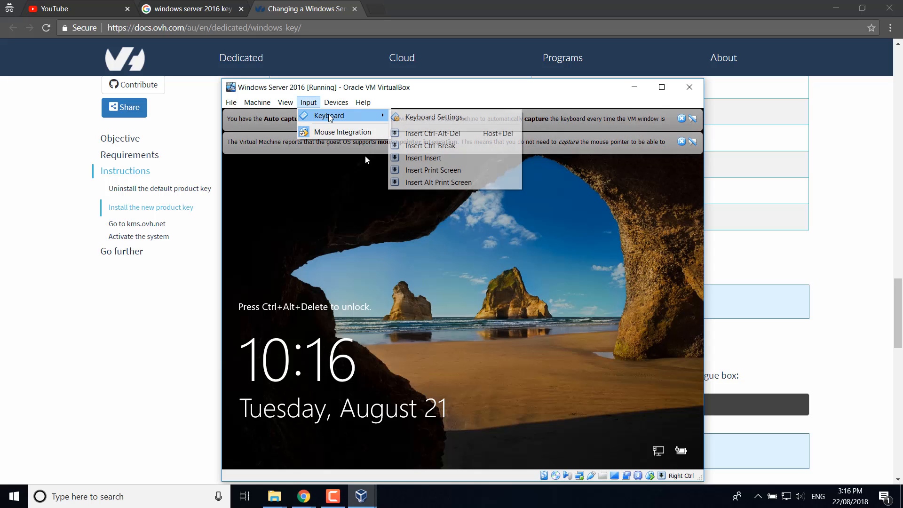
{"action": "left_click", "coordinate": [445, 136]}
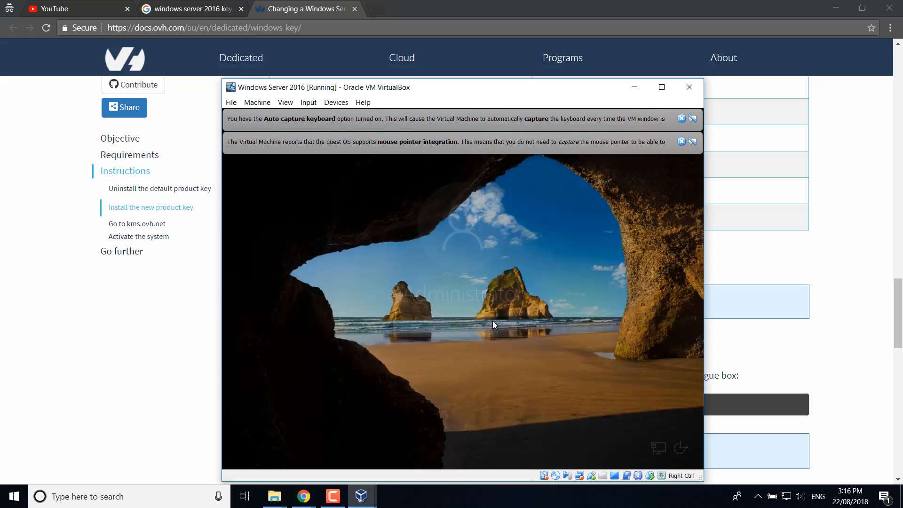
{"action": "type", "text": "*****"}
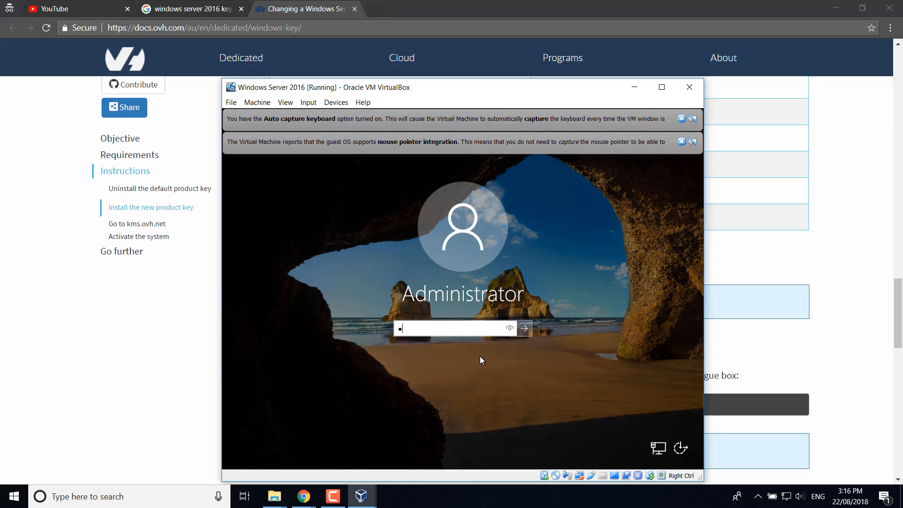
{"action": "type", "text": "***"}
{"action": "key", "text": "Return"}
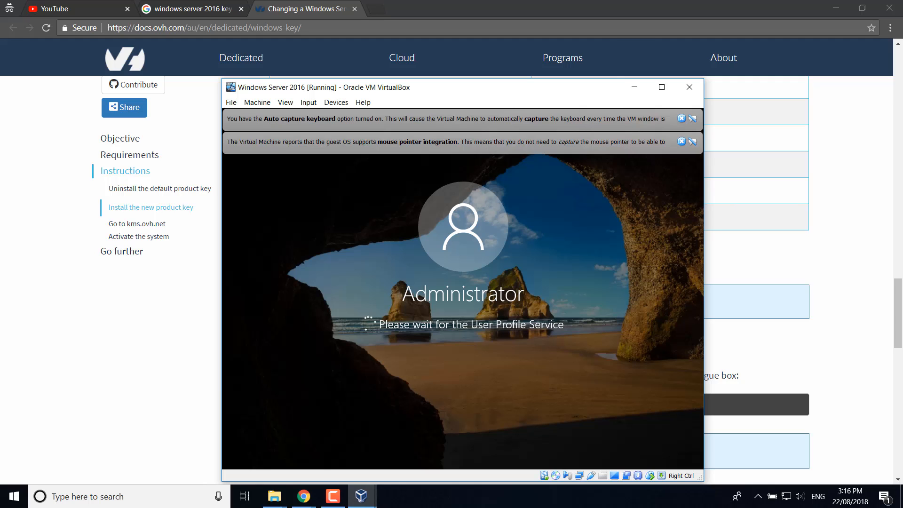
{"action": "left_click", "coordinate": [839, 12]}
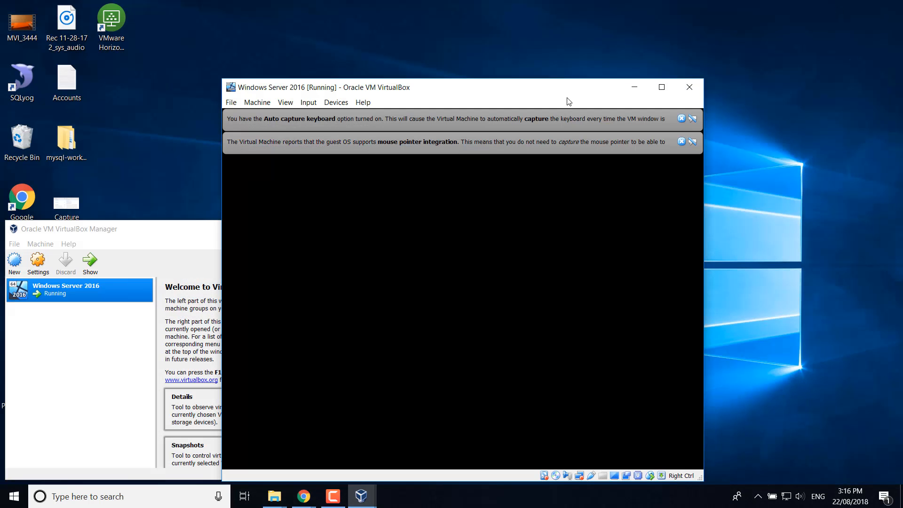
{"action": "left_click_drag", "start_coordinate": [526, 89], "coordinate": [521, 27]}
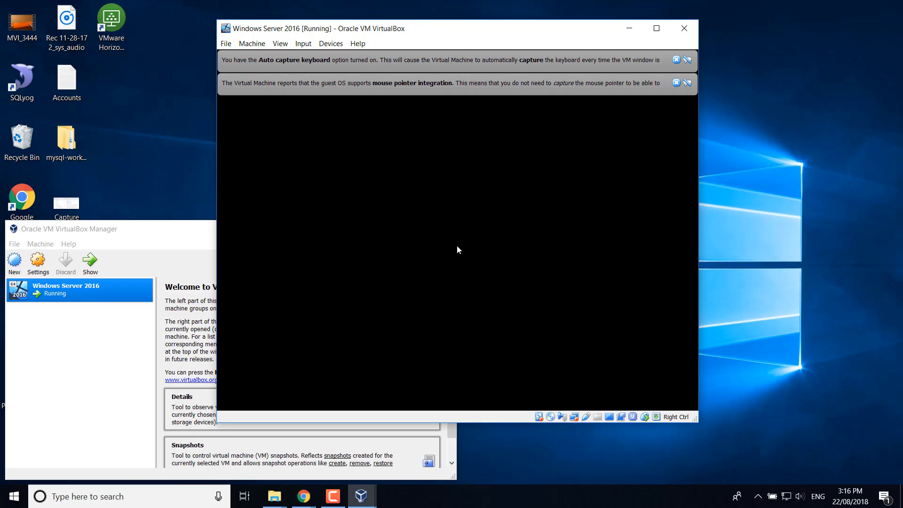
- Close the mouse integration and keyboard capture notices and allow network discovery with Yes
{"action": "left_click", "coordinate": [677, 83]}
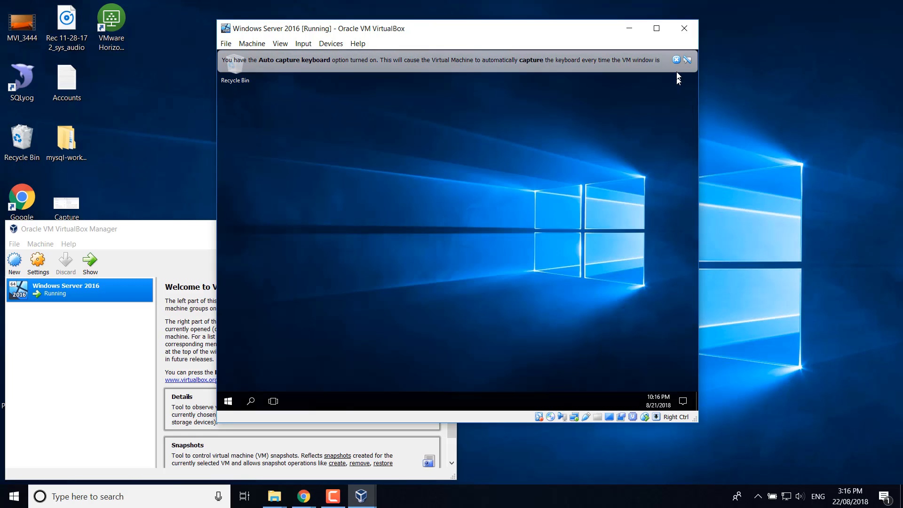
{"action": "left_click", "coordinate": [677, 59]}
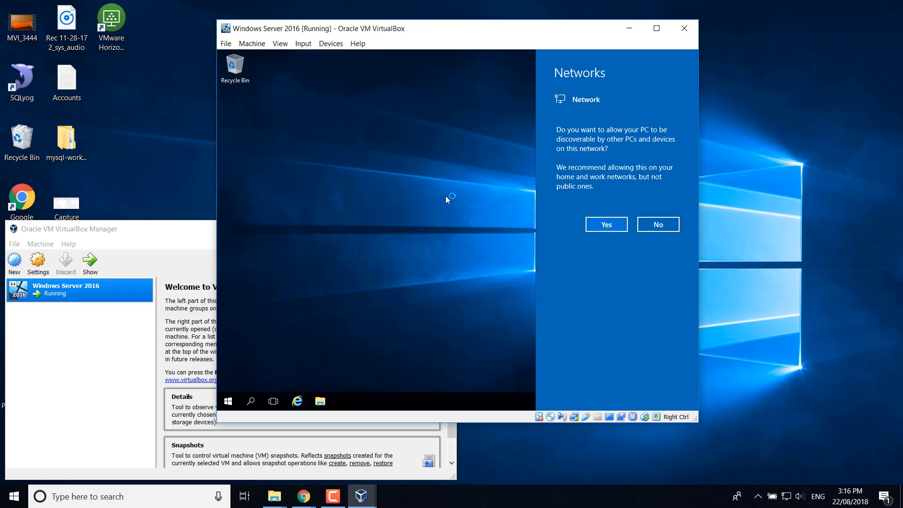
{"action": "left_click", "coordinate": [604, 226]}
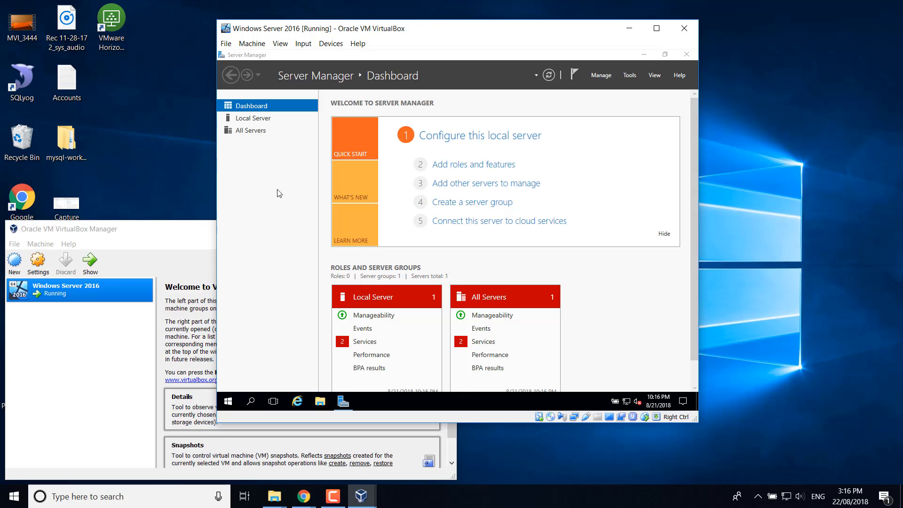
- Enter 'WINSERVER2016' as the computer description in System Properties
{"action": "left_click", "coordinate": [259, 121]}
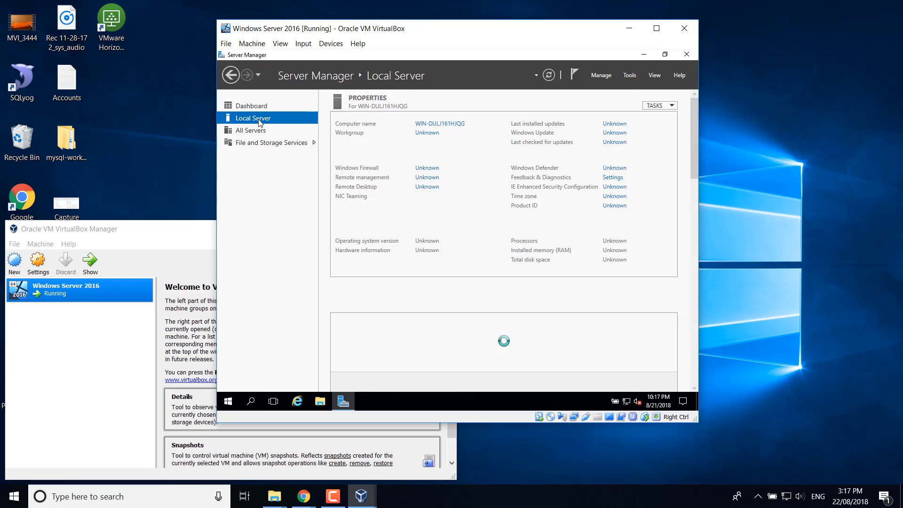
{"action": "left_click", "coordinate": [440, 125]}
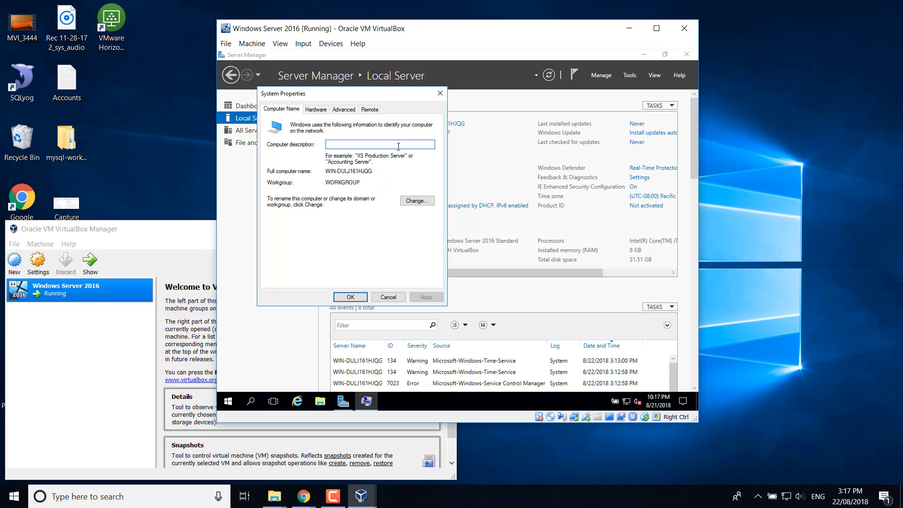
{"action": "type", "text": "WINSERVER201"}
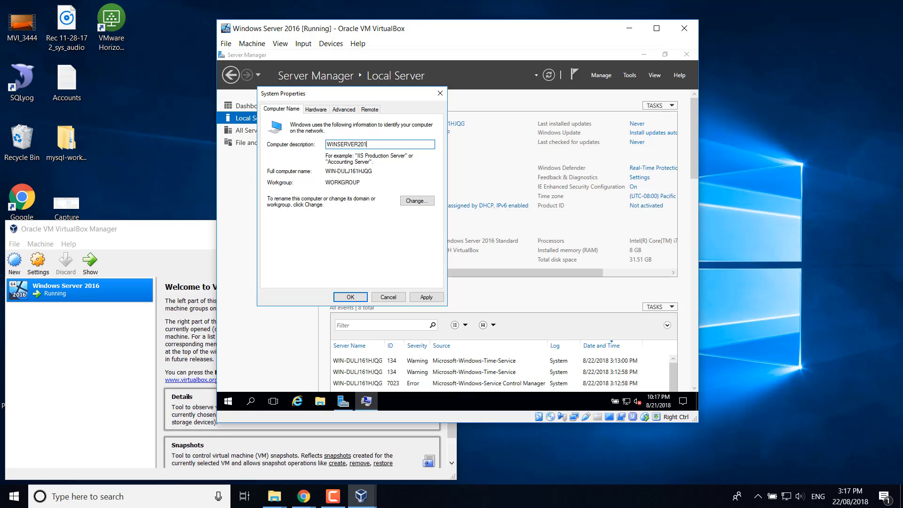
{"action": "type", "text": "6"}
{"action": "left_click_drag", "start_coordinate": [390, 145], "coordinate": [329, 145]}
{"action": "key", "text": "ctrl+c"}
- Change the computer name to WINSERVER2016 and choose to restart later
{"action": "left_click", "coordinate": [416, 201]}
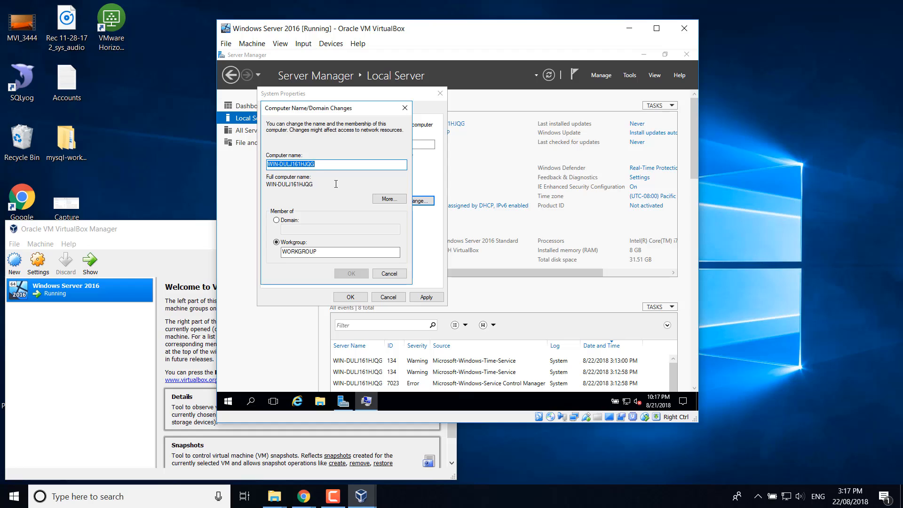
{"action": "key", "text": "ctrl+v"}
{"action": "left_click", "coordinate": [341, 272]}
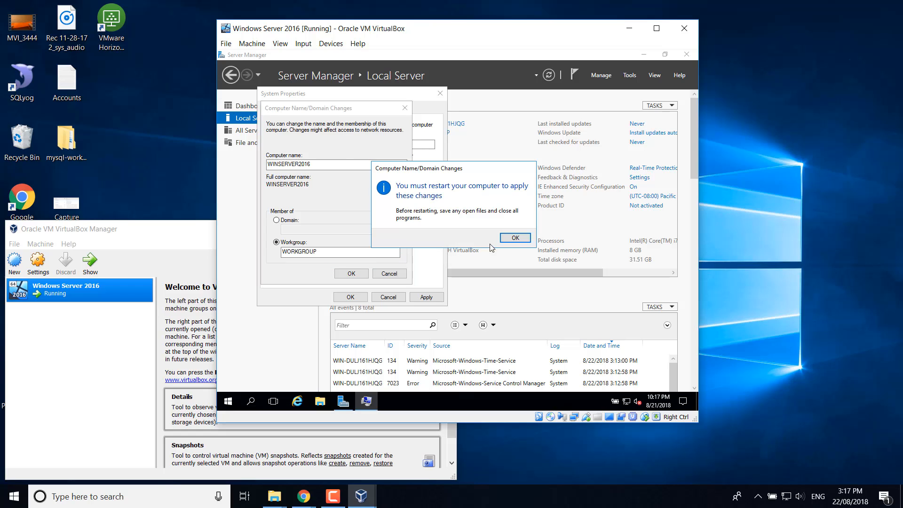
{"action": "left_click", "coordinate": [514, 237]}
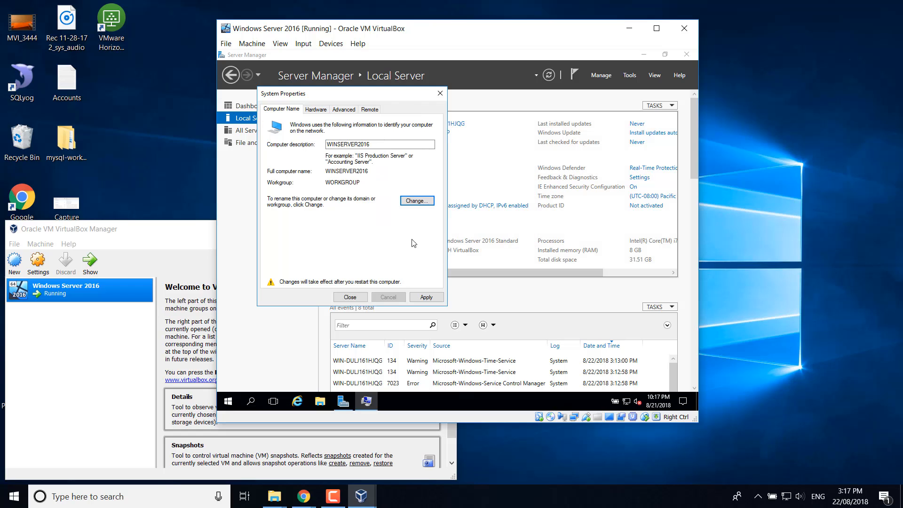
{"action": "left_click", "coordinate": [351, 297]}
{"action": "left_click", "coordinate": [509, 237]}
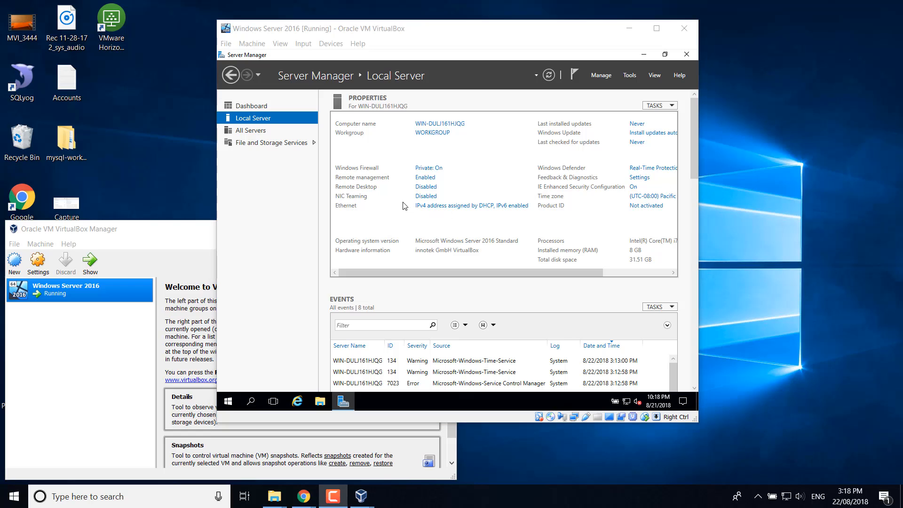
- Enable 'Allow remote connections to this computer', accepting the firewall exception warning
{"action": "left_click", "coordinate": [429, 187]}
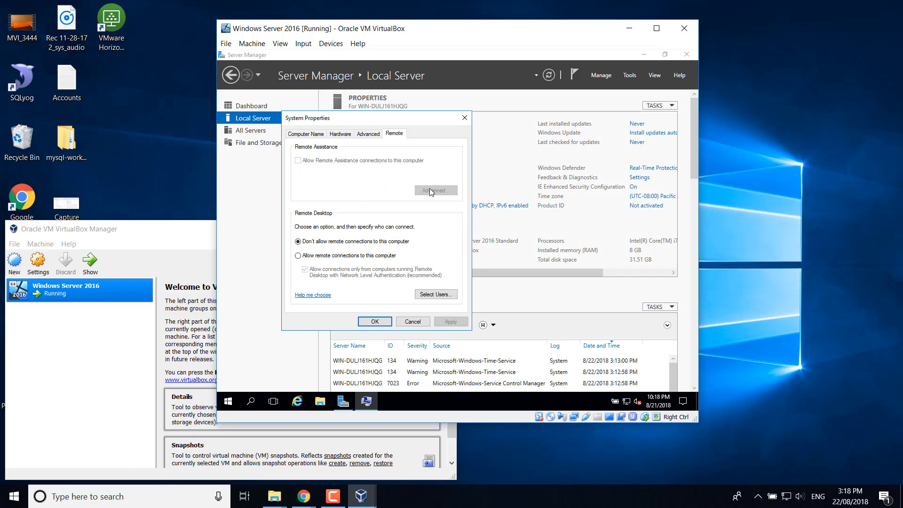
{"action": "left_click", "coordinate": [352, 257]}
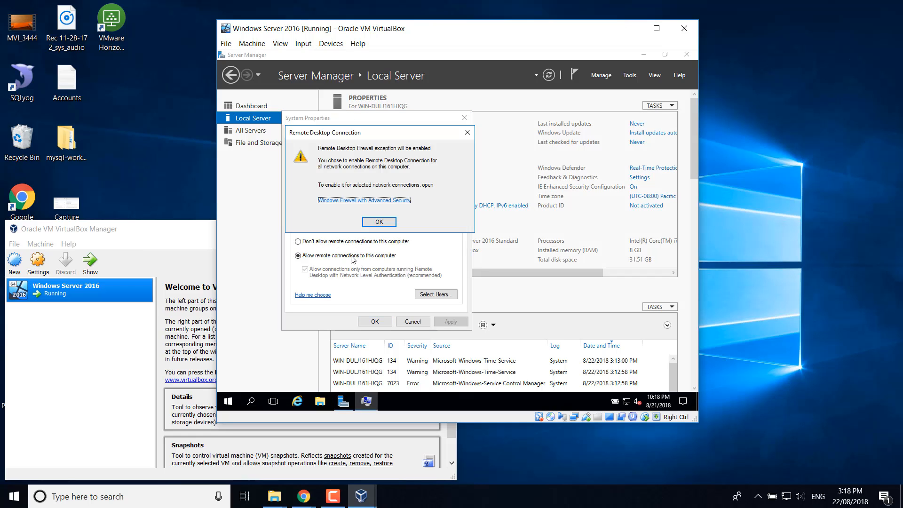
{"action": "left_click", "coordinate": [378, 222]}
{"action": "left_click", "coordinate": [375, 322]}
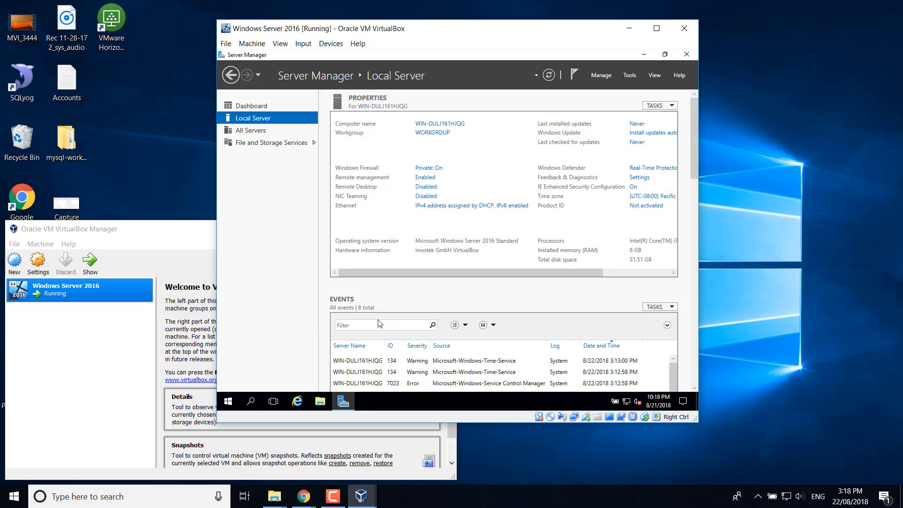
- Turn off IPv6 on the Ethernet adapter and open its IPv4 properties
{"action": "left_click", "coordinate": [445, 207]}
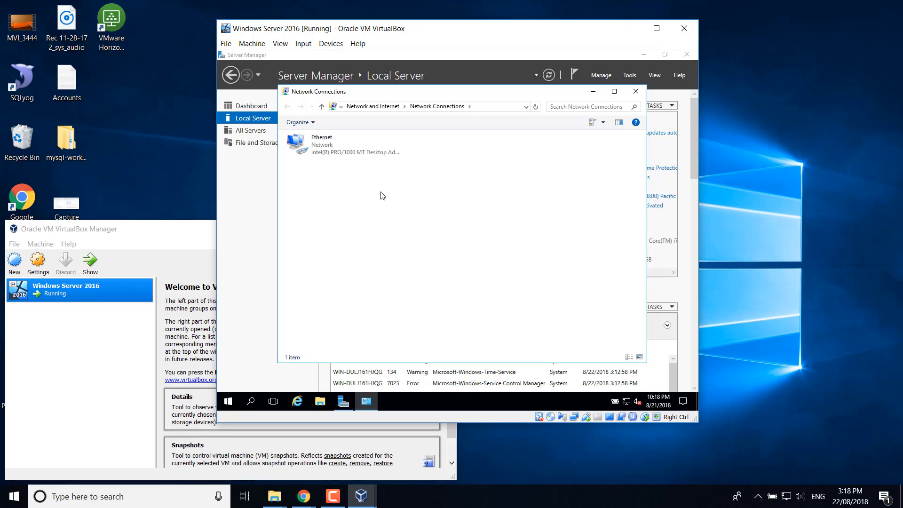
{"action": "double_click", "coordinate": [325, 151]}
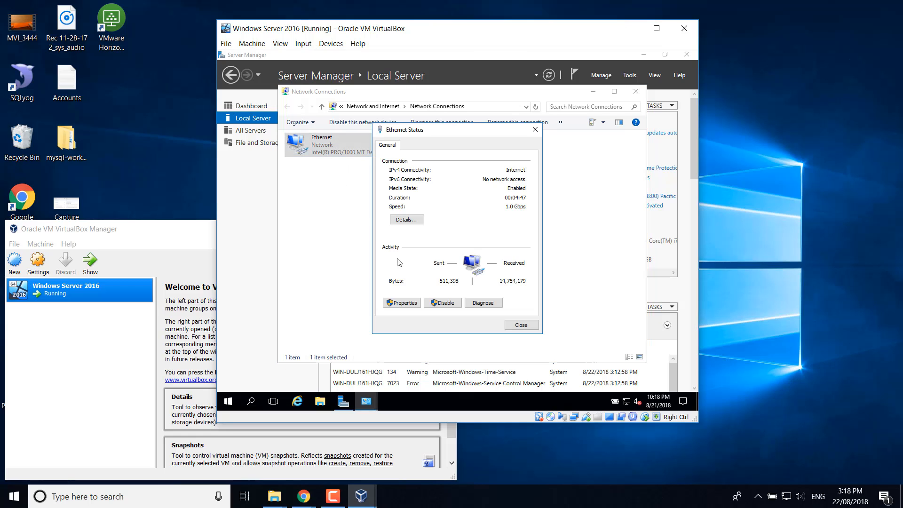
{"action": "left_click", "coordinate": [404, 303]}
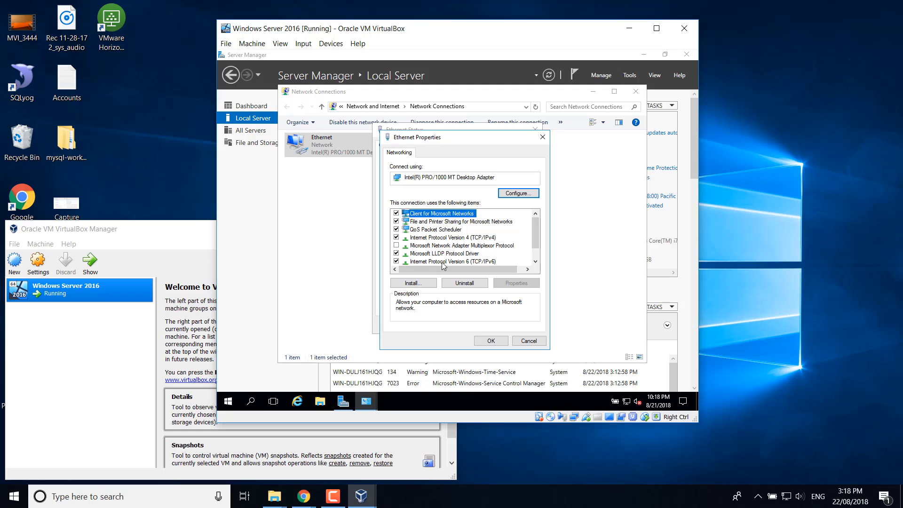
{"action": "left_click", "coordinate": [396, 261]}
{"action": "double_click", "coordinate": [457, 238]}
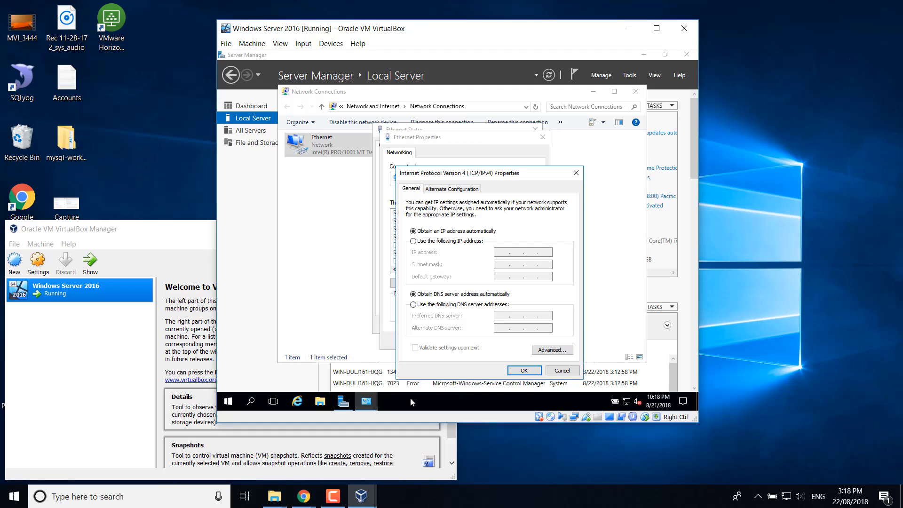
- Run ipconfig in Command Prompt to check the current address (192.168.1.20)
{"action": "left_click", "coordinate": [229, 402]}
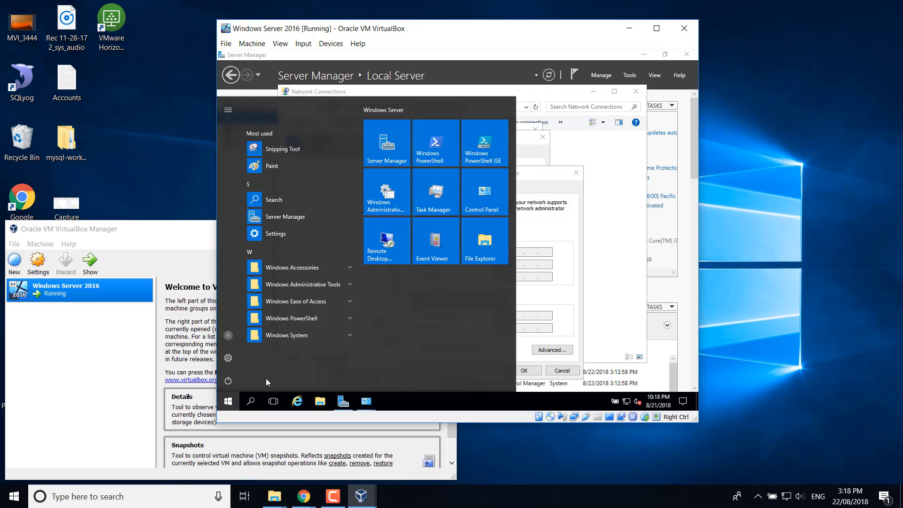
{"action": "type", "text": "cmd"}
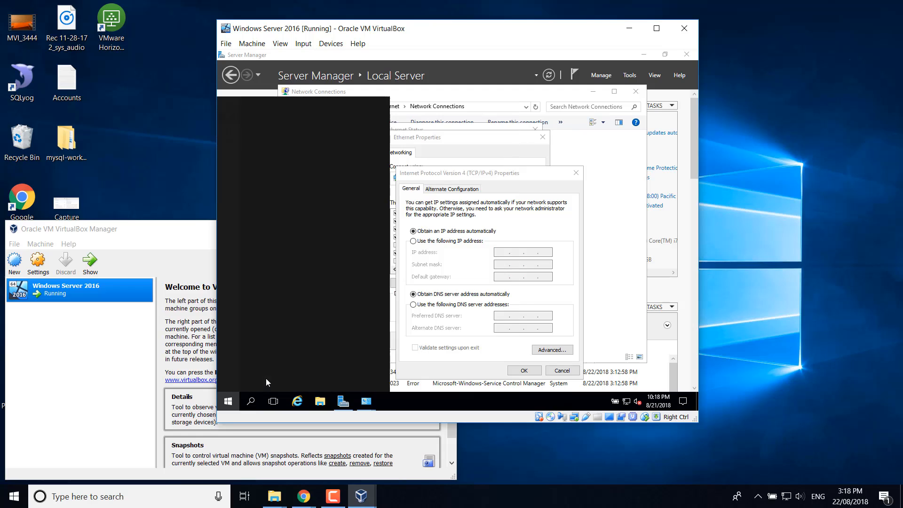
{"action": "key", "text": "Return"}
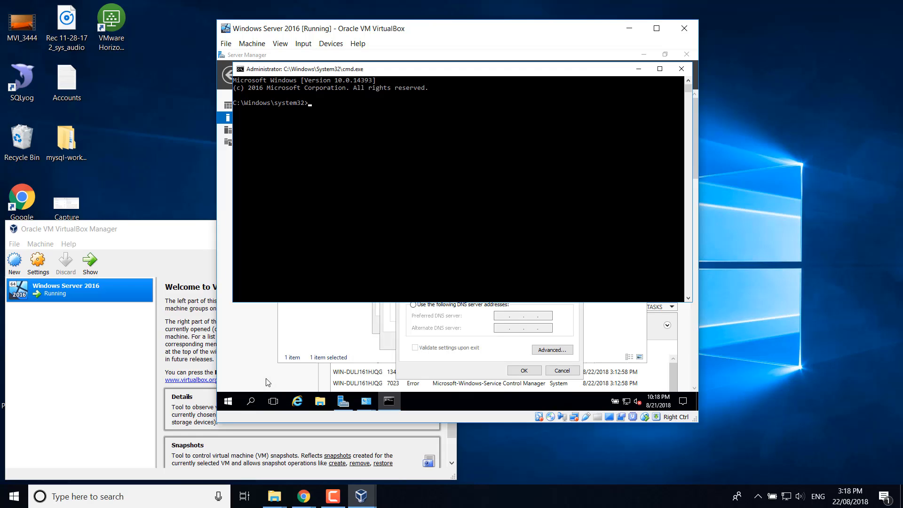
{"action": "type", "text": "ipconfig/all"}
{"action": "key", "text": "Return"}
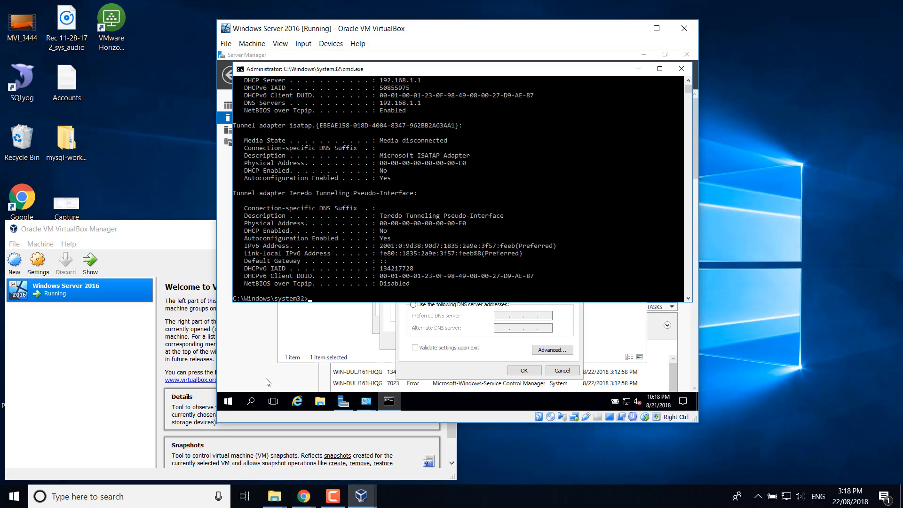
{"action": "left_click", "coordinate": [353, 224]}
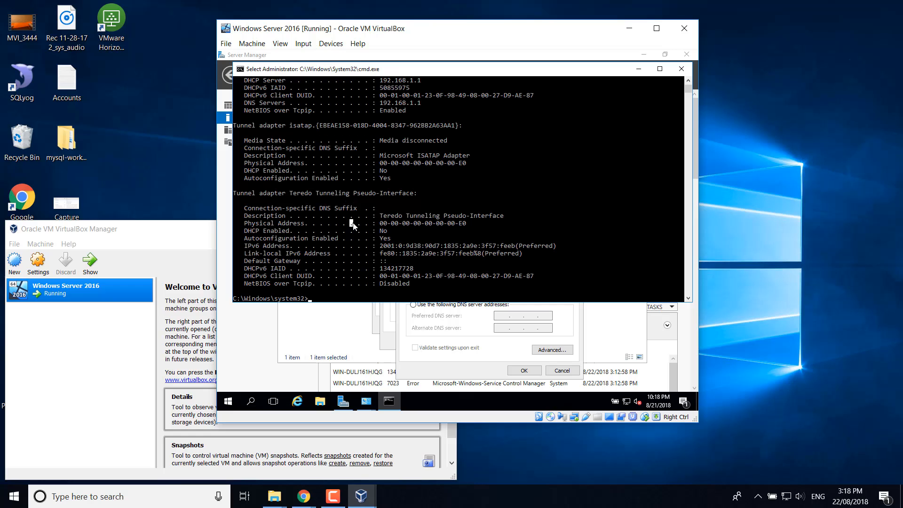
{"action": "scroll", "coordinate": [353, 223], "scroll_direction": "up", "scroll_amount": 3}
{"action": "scroll", "coordinate": [354, 225], "scroll_direction": "up", "scroll_amount": 1}
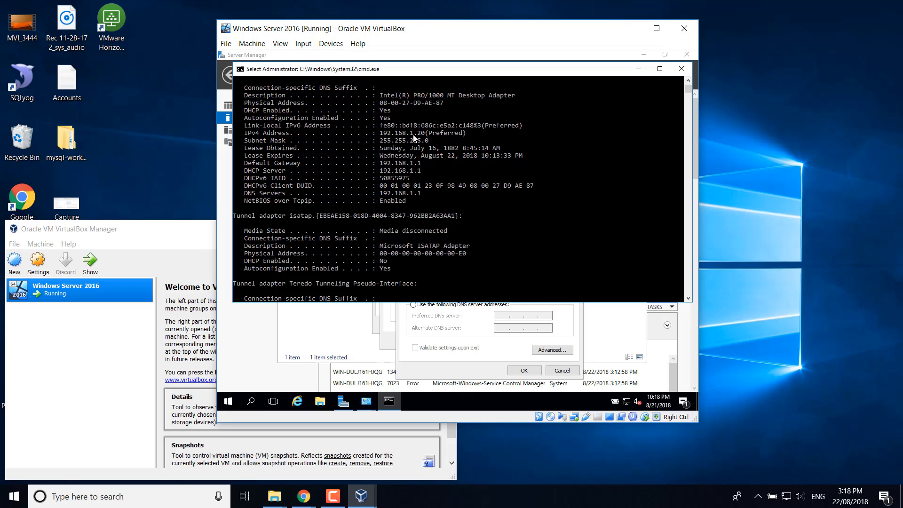
{"action": "left_click", "coordinate": [638, 69]}
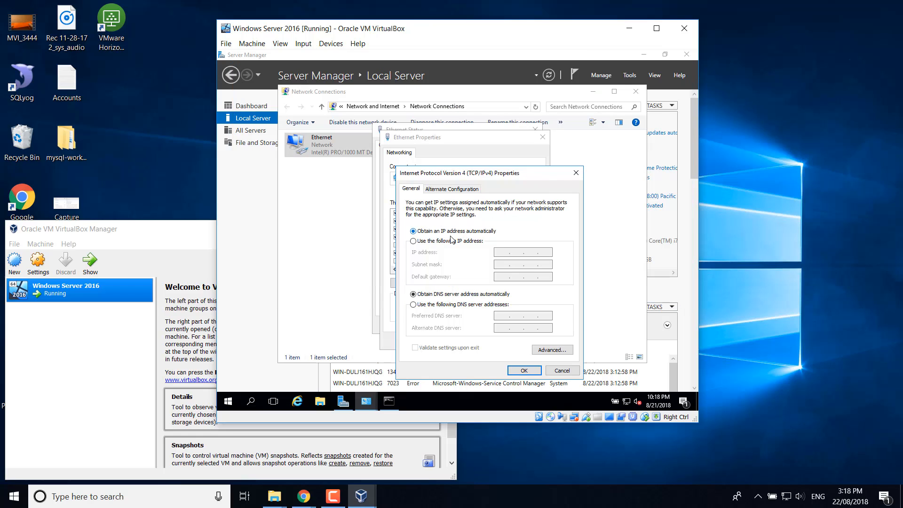
- Enter static IPv4 192.168.1.254, mask 255.255.255.0, gateway 192.168.1.1, then close the network dialogs
{"action": "left_click", "coordinate": [437, 241]}
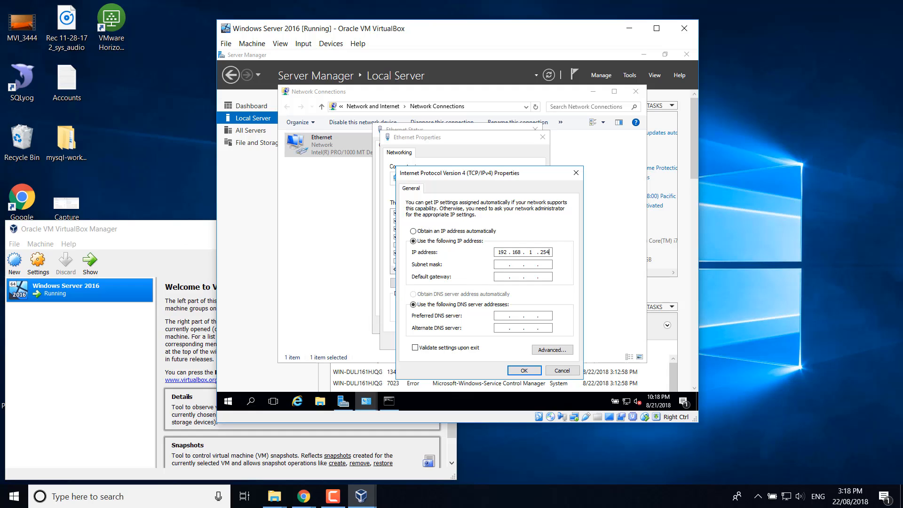
{"action": "left_click", "coordinate": [502, 276]}
{"action": "type", "text": "192 . 168"}
{"action": "key", "text": "Tab"}
{"action": "key", "text": "Tab"}
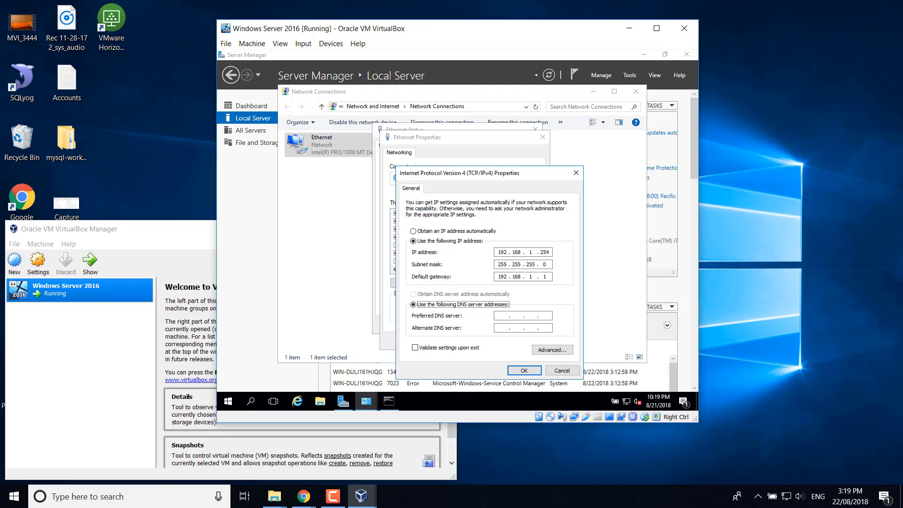
{"action": "type", "text": "192 . 168 . 1 . 1"}
{"action": "left_click", "coordinate": [521, 371]}
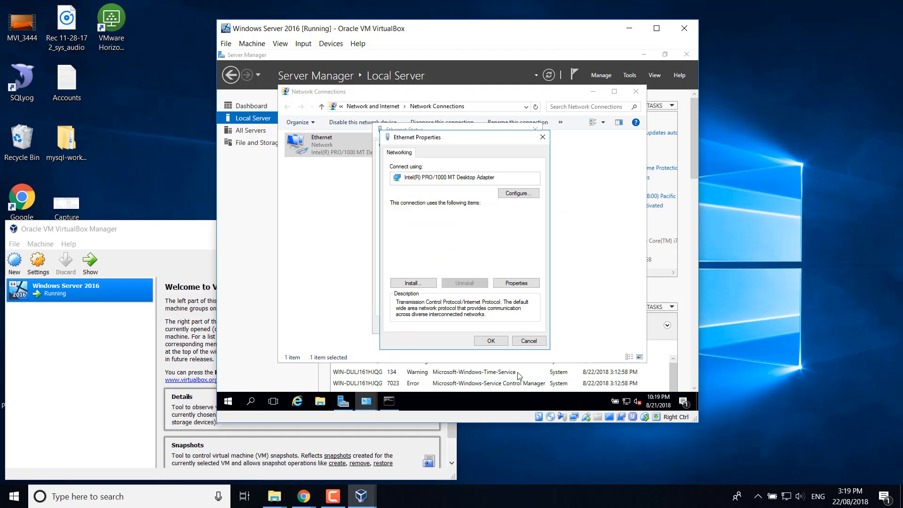
{"action": "left_click", "coordinate": [485, 341]}
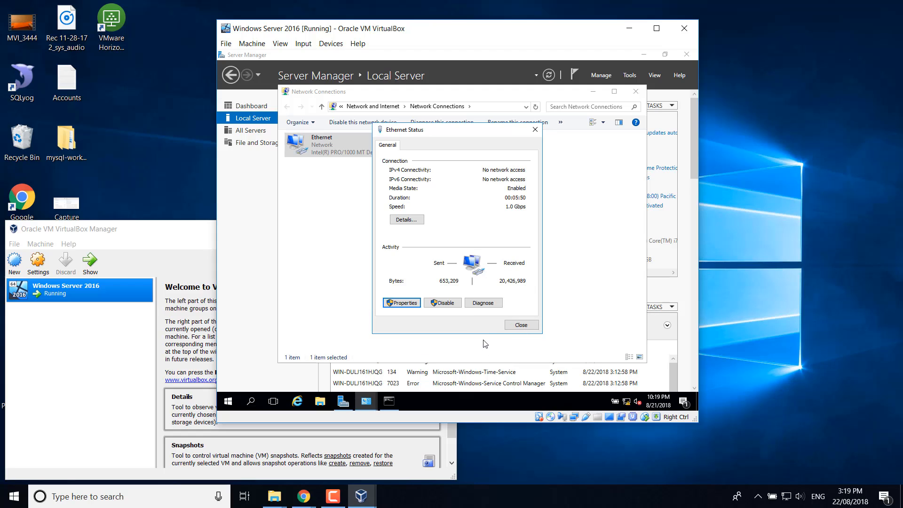
{"action": "left_click", "coordinate": [519, 326]}
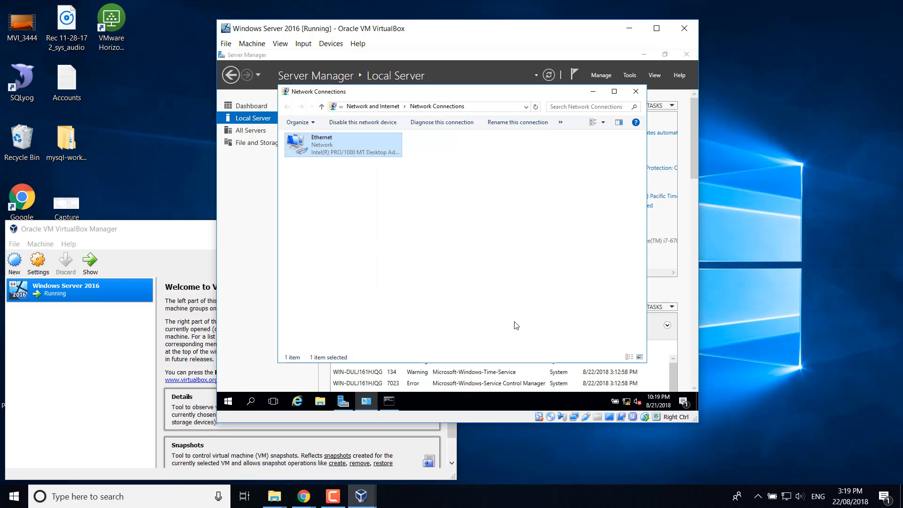
{"action": "left_click", "coordinate": [636, 92]}
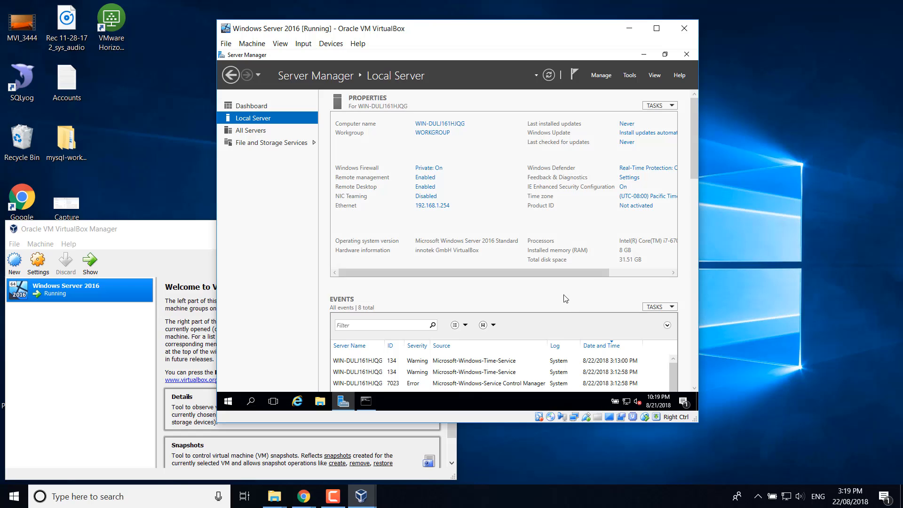
- Change the display resolution to 1152 × 864, keep it, and reopen Server Manager
{"action": "left_click", "coordinate": [643, 55]}
{"action": "right_click", "coordinate": [424, 150]}
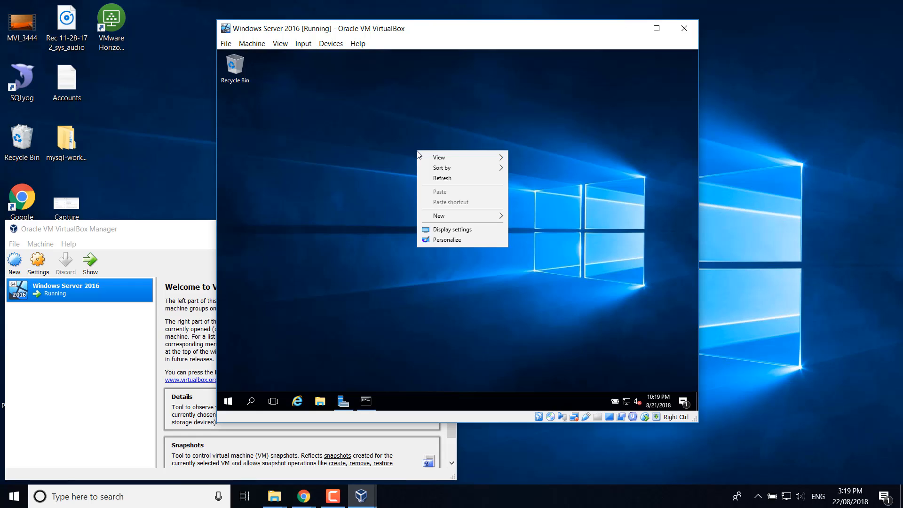
{"action": "left_click", "coordinate": [451, 231]}
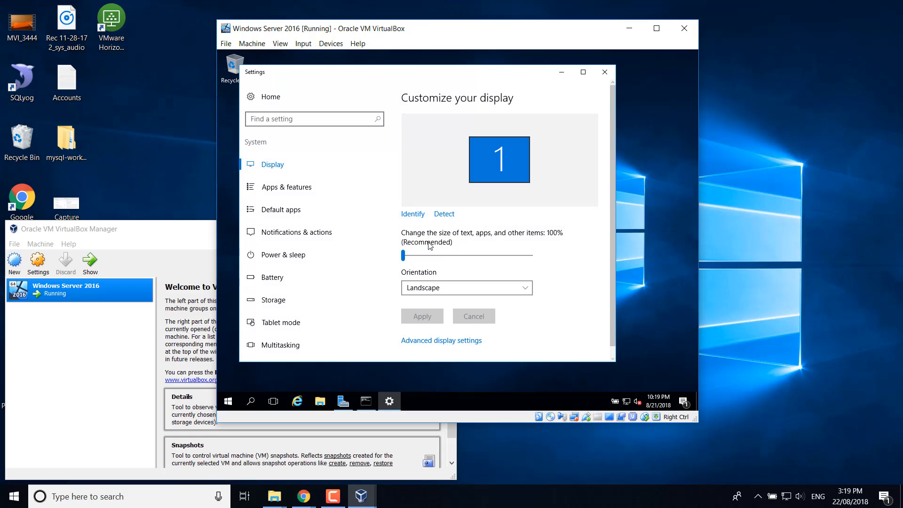
{"action": "left_click", "coordinate": [461, 341]}
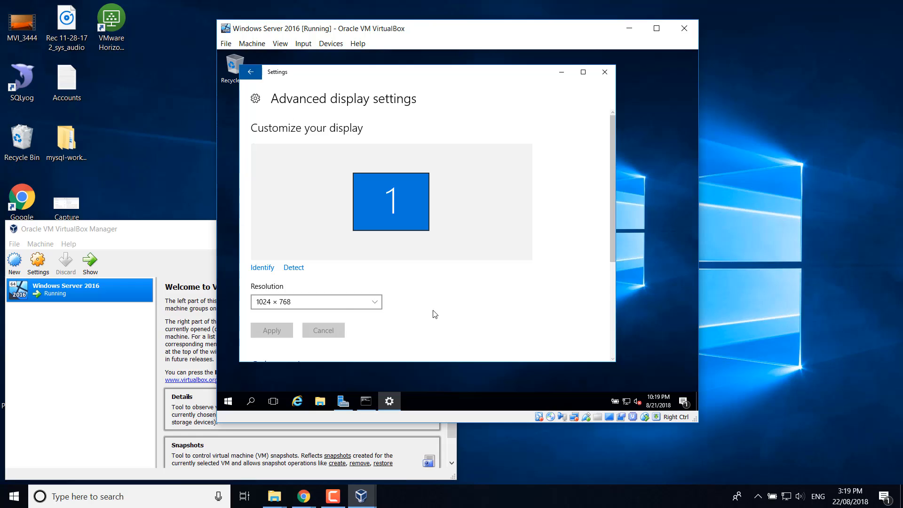
{"action": "left_click", "coordinate": [344, 304]}
{"action": "left_click", "coordinate": [327, 288]}
{"action": "left_click", "coordinate": [285, 329]}
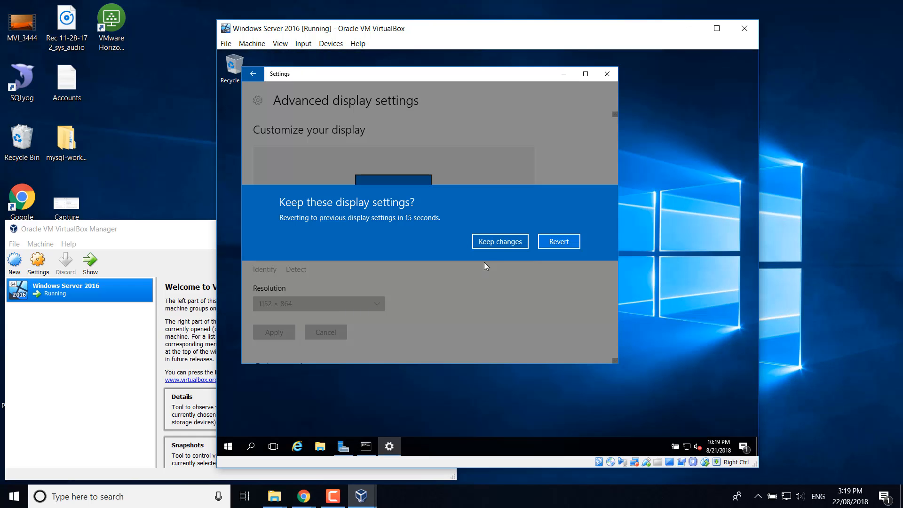
{"action": "left_click", "coordinate": [521, 241]}
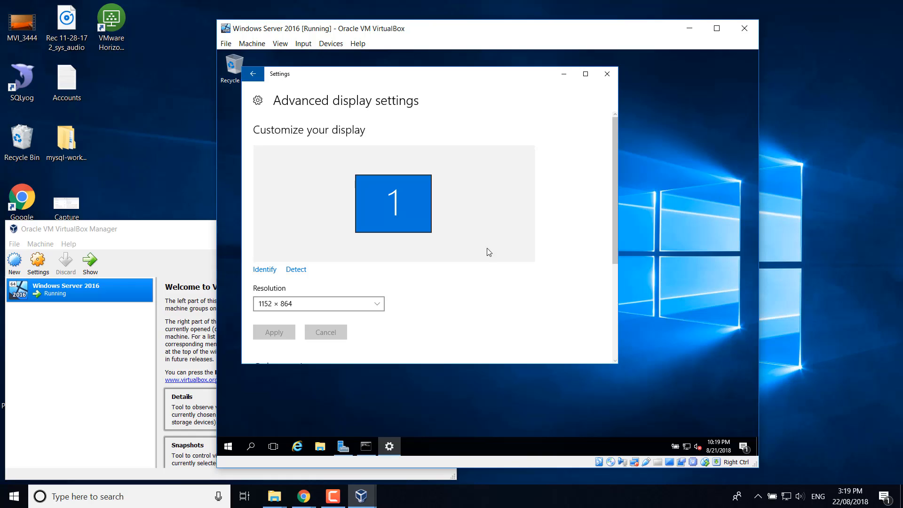
{"action": "left_click", "coordinate": [606, 74]}
{"action": "left_click_drag", "start_coordinate": [570, 36], "coordinate": [567, 29]}
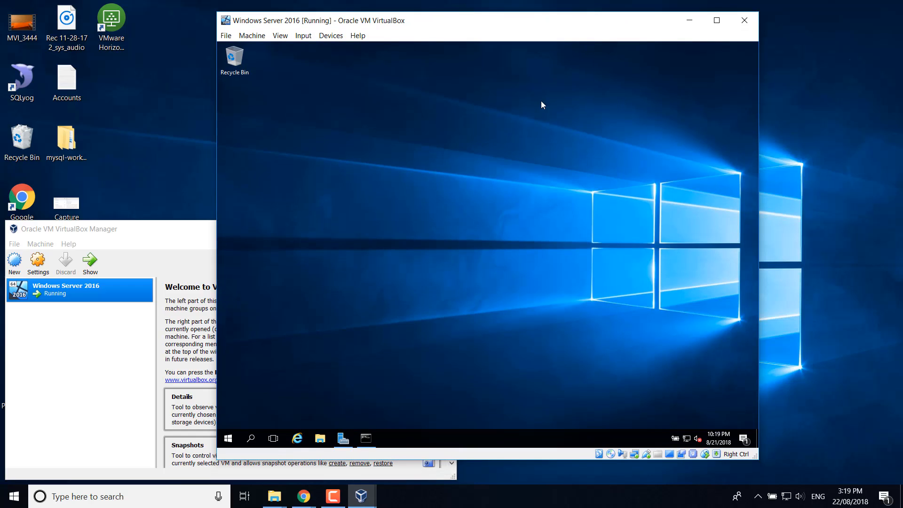
{"action": "left_click", "coordinate": [342, 442]}
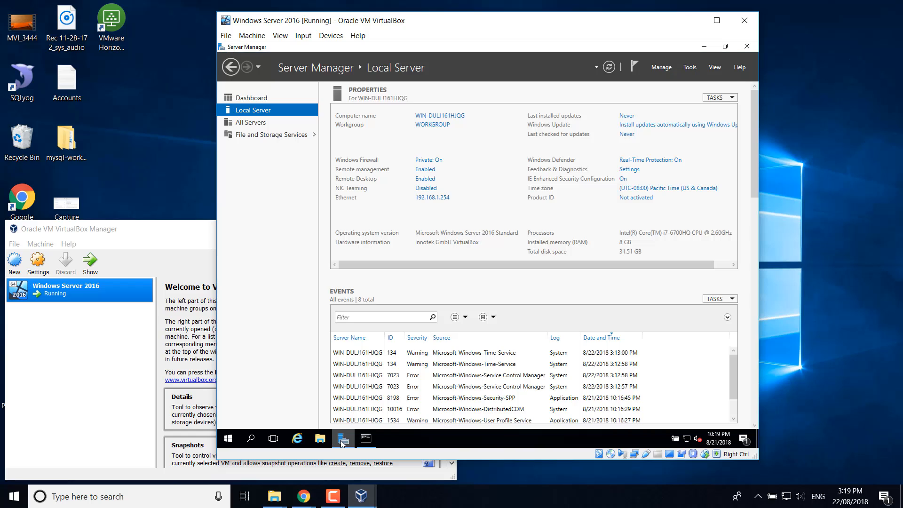
- Change the time zone to (UTC+10:00) Brisbane and refresh the Local Server properties
{"action": "left_click", "coordinate": [652, 189]}
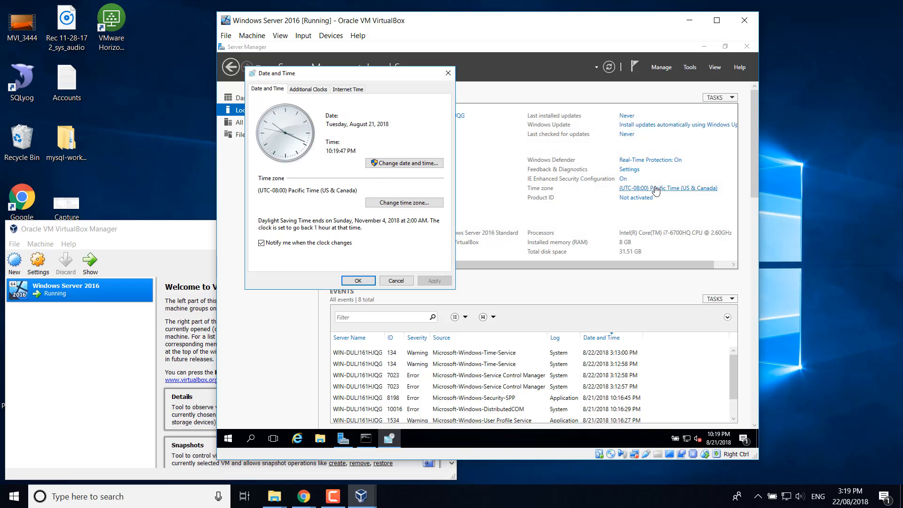
{"action": "left_click", "coordinate": [399, 202]}
{"action": "left_click", "coordinate": [431, 129]}
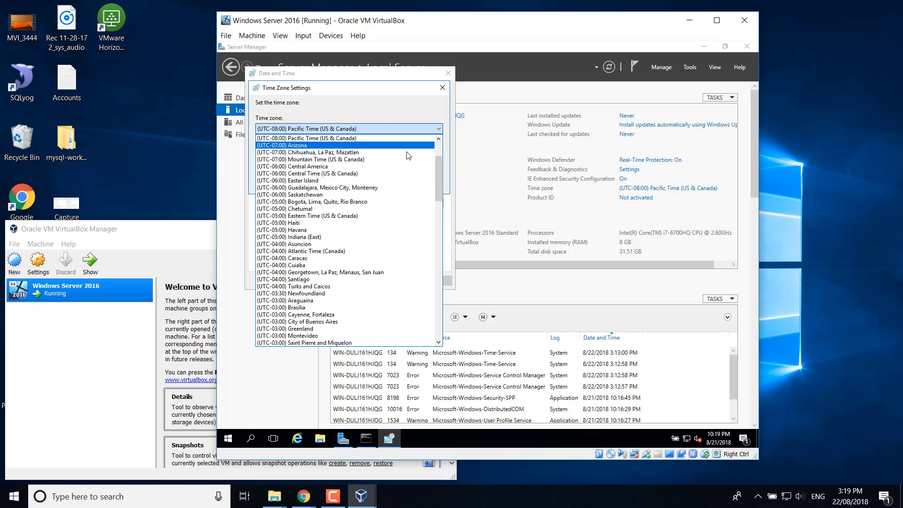
{"action": "left_click_drag", "start_coordinate": [439, 174], "coordinate": [436, 294]}
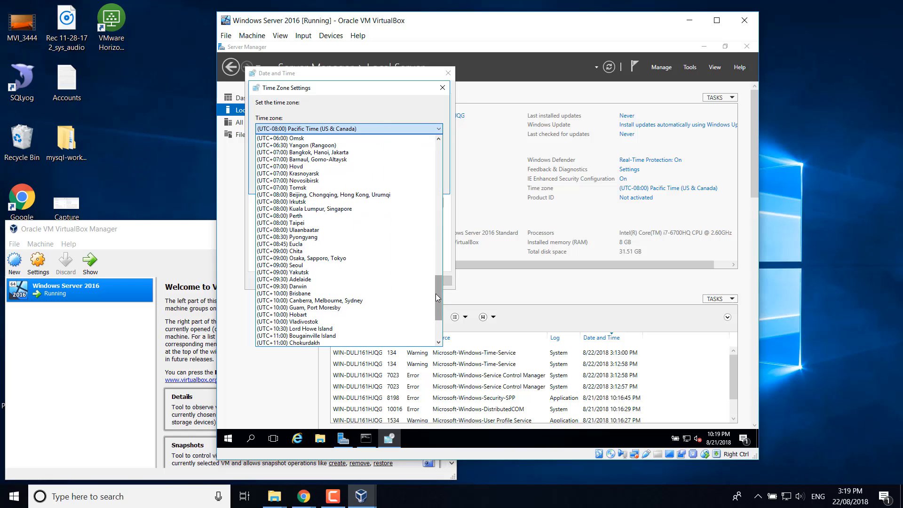
{"action": "left_click", "coordinate": [388, 294]}
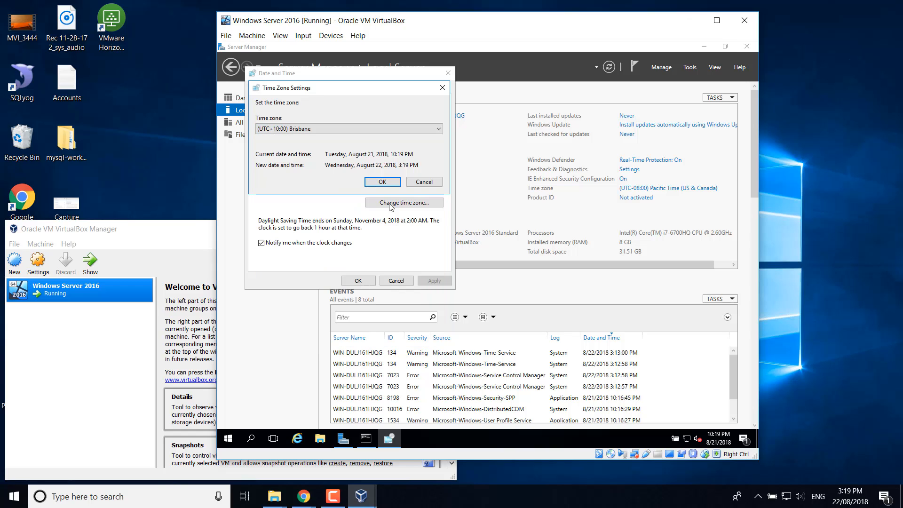
{"action": "left_click", "coordinate": [390, 184]}
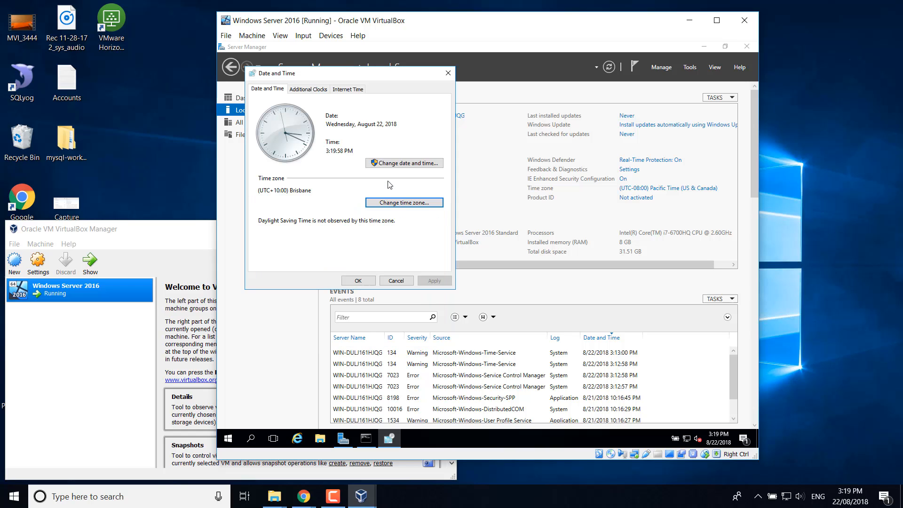
{"action": "left_click", "coordinate": [359, 281]}
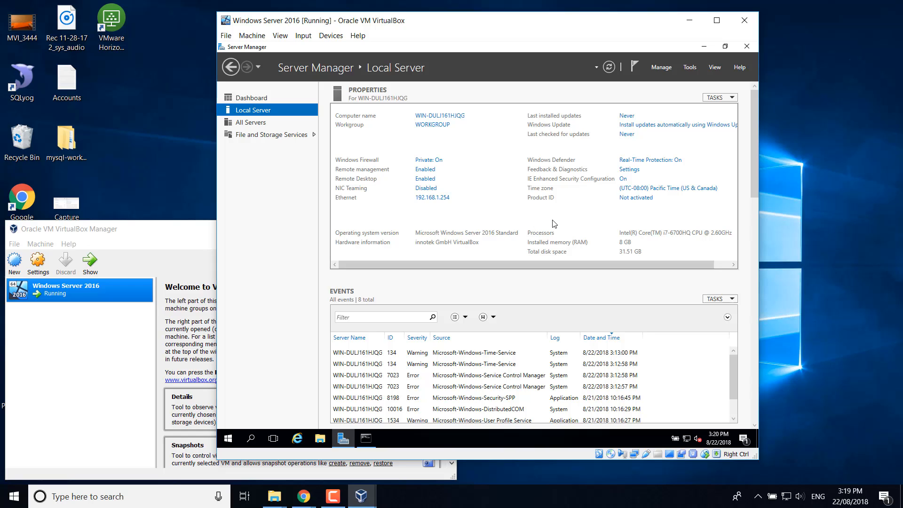
{"action": "left_click", "coordinate": [608, 68]}
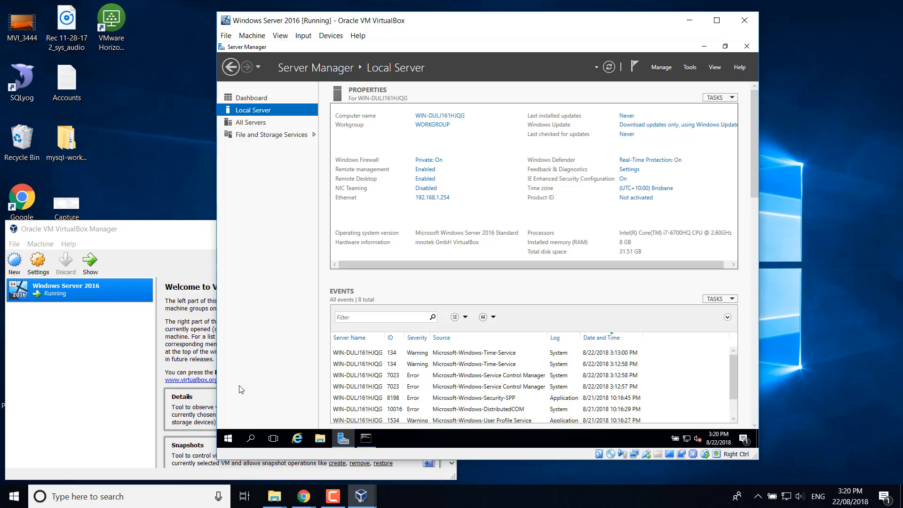
{"action": "left_click", "coordinate": [230, 443]}
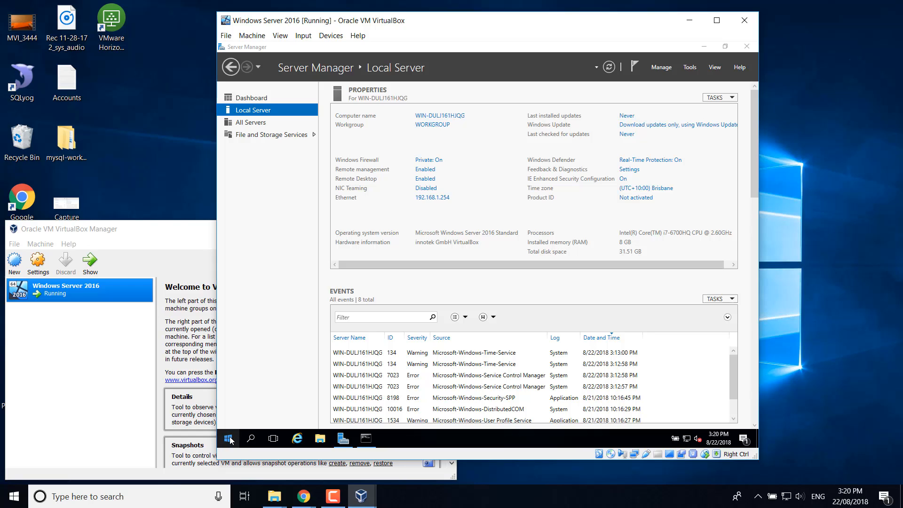
- Restart the server from the Start context menu with reason Other (Unplanned)
{"action": "right_click", "coordinate": [230, 440]}
{"action": "mouse_move", "coordinate": [289, 411]}
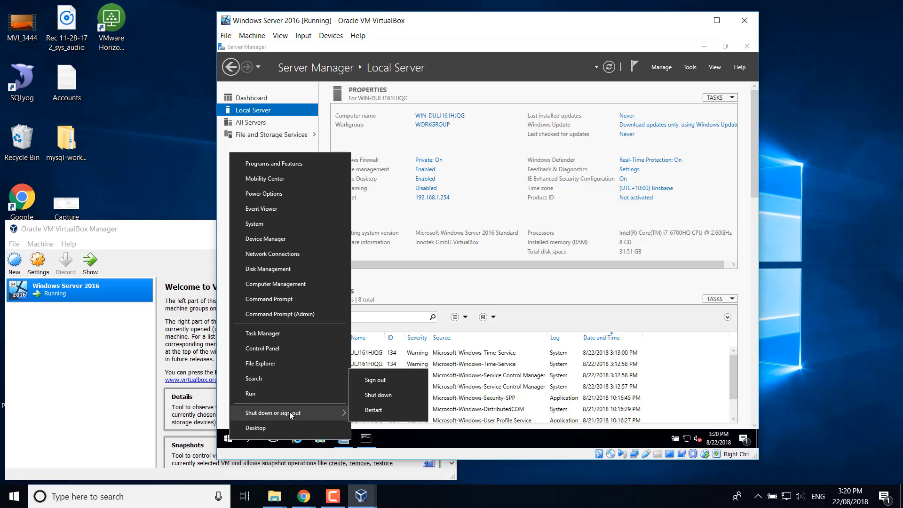
{"action": "left_click", "coordinate": [382, 411]}
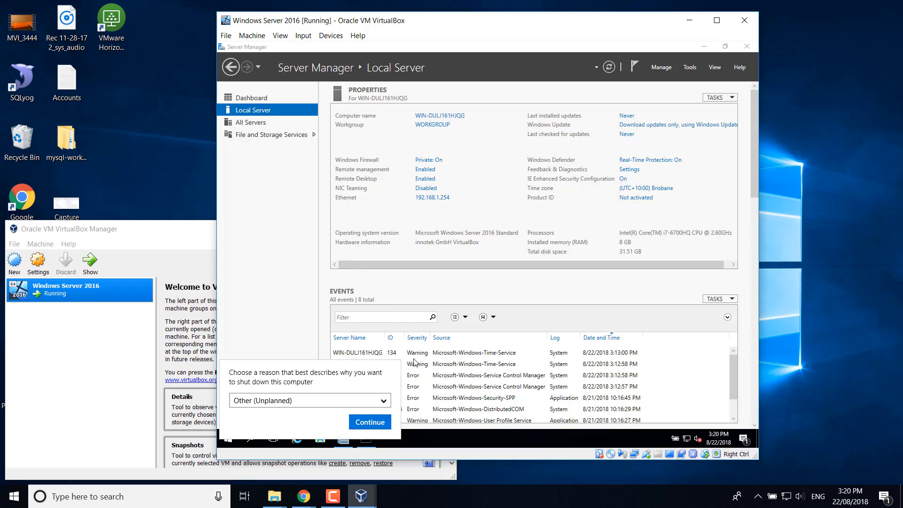
{"action": "left_click", "coordinate": [371, 423]}
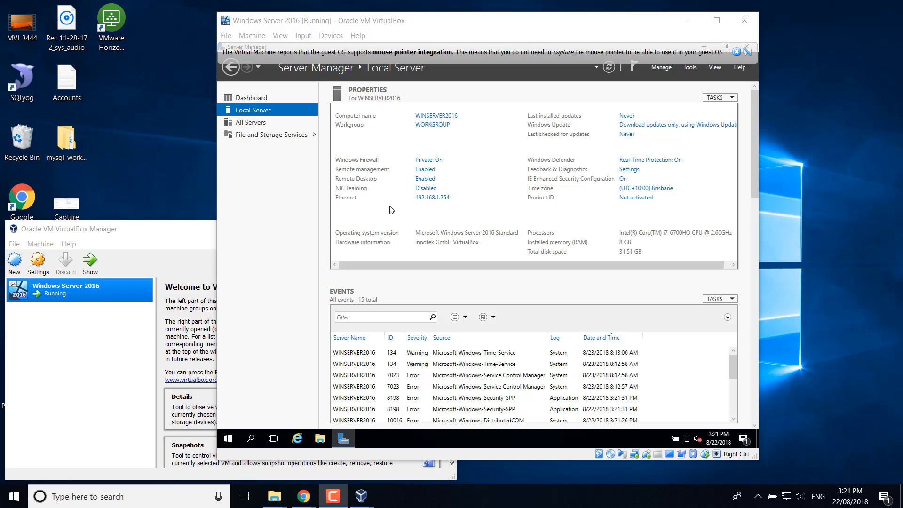
- Start Add Roles and Features from the dashboard, keeping role-based installation
{"action": "left_click", "coordinate": [256, 99]}
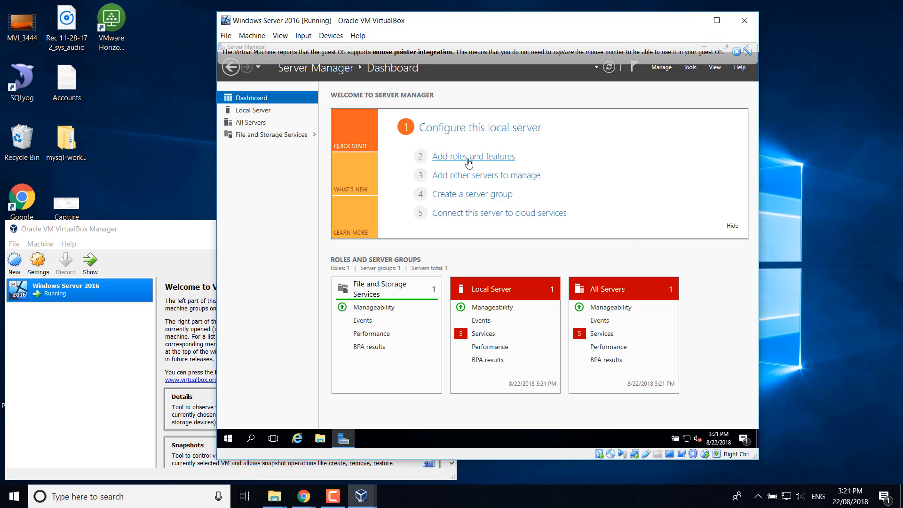
{"action": "left_click", "coordinate": [470, 158]}
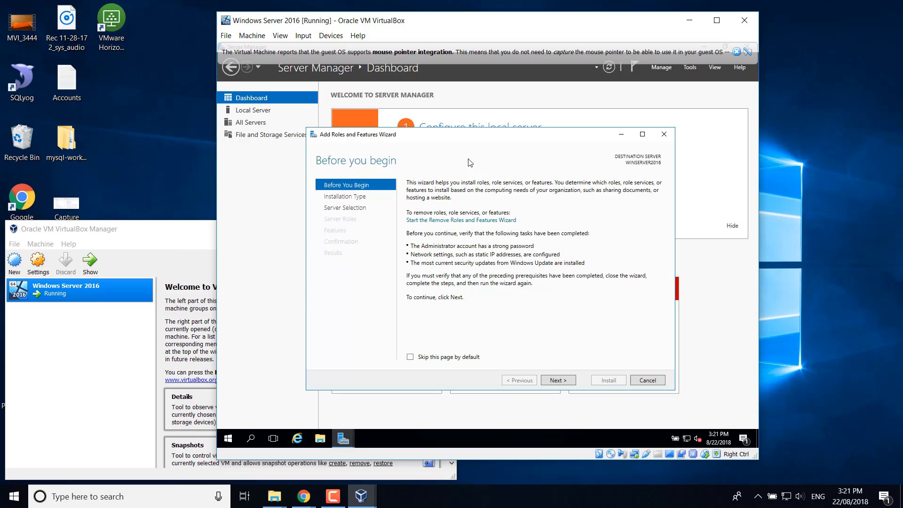
{"action": "left_click", "coordinate": [558, 380]}
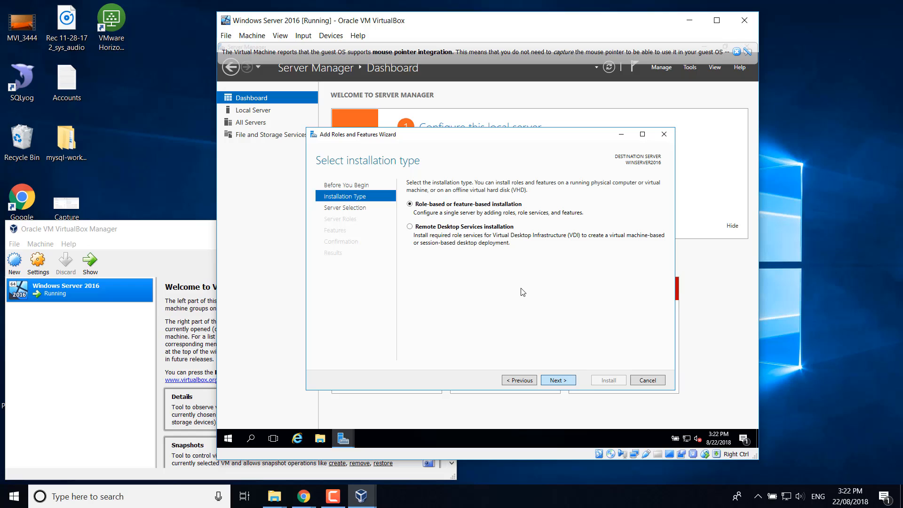
{"action": "left_click", "coordinate": [559, 381]}
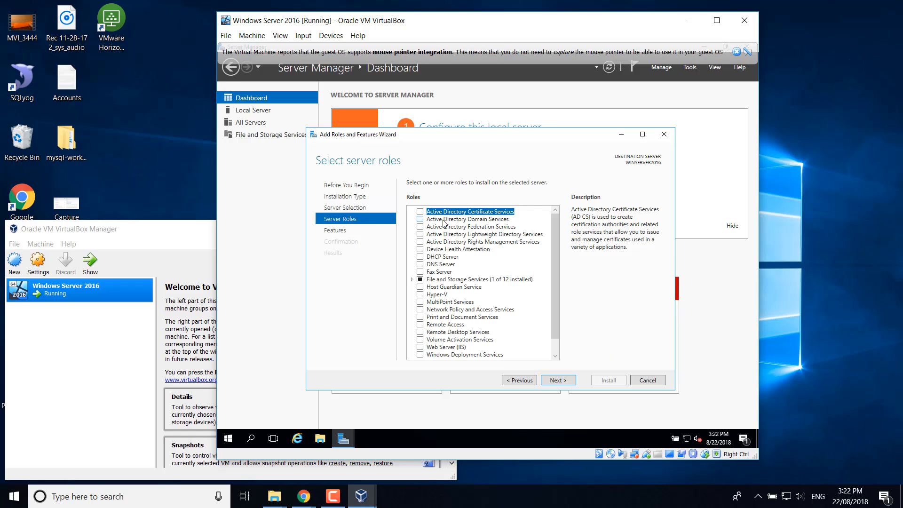
- Tick Active Directory Domain Services, add its management features, and advance to Confirmation
{"action": "left_click", "coordinate": [421, 221]}
{"action": "left_click", "coordinate": [420, 220]}
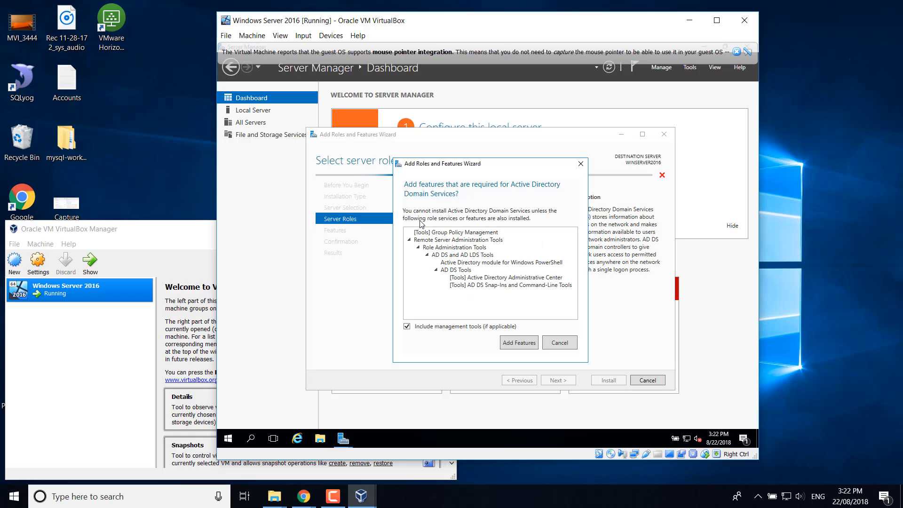
{"action": "left_click", "coordinate": [526, 340]}
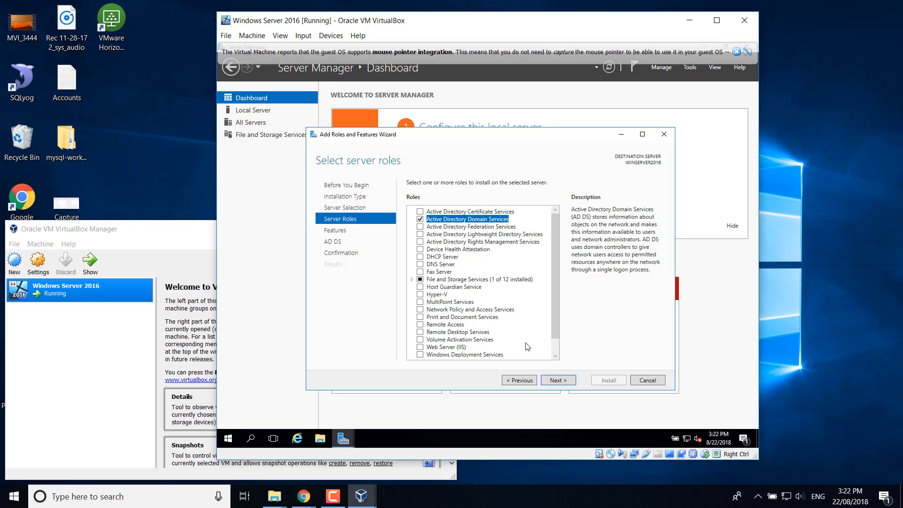
{"action": "left_click", "coordinate": [557, 381]}
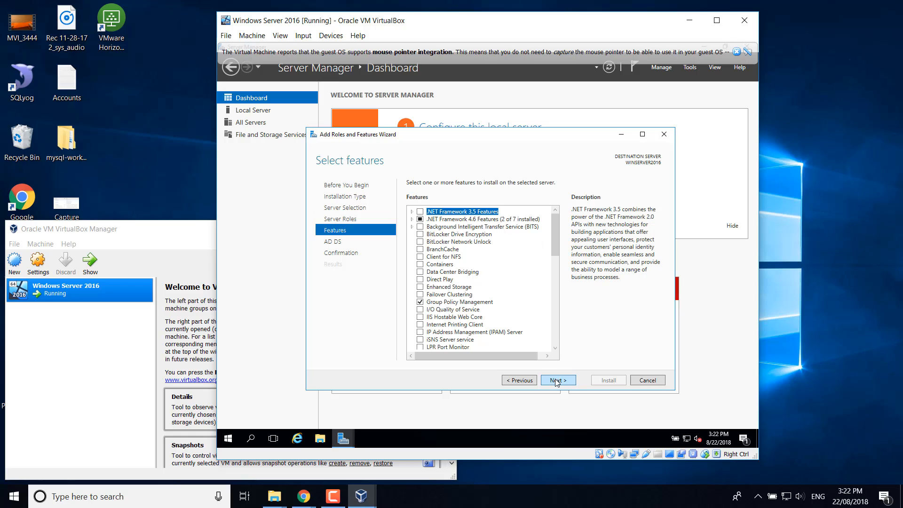
{"action": "left_click", "coordinate": [557, 381]}
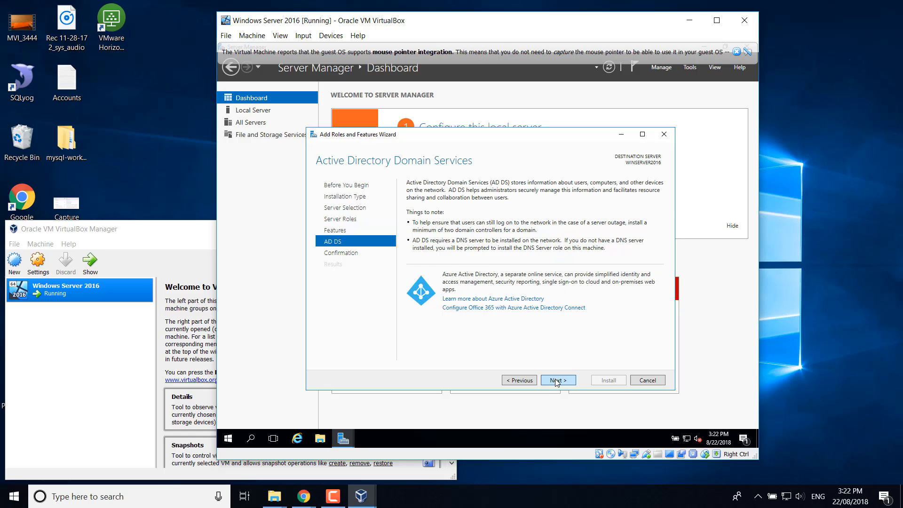
{"action": "left_click", "coordinate": [556, 381]}
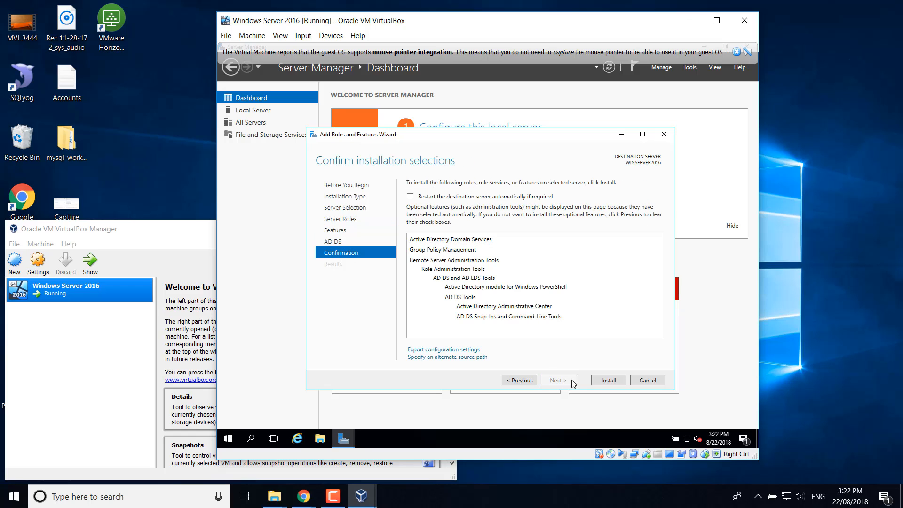
- Install the AD DS role, close the wizard, and open the Notifications flag
{"action": "left_click", "coordinate": [607, 381]}
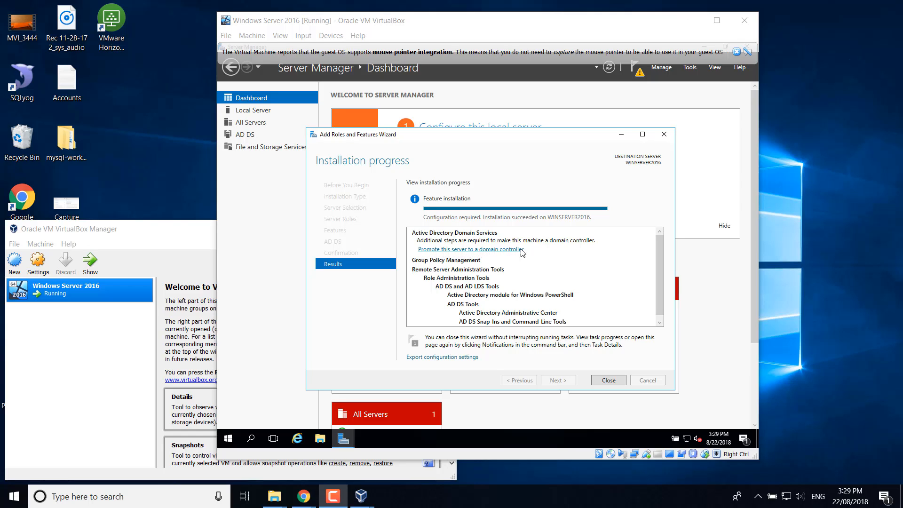
{"action": "left_click", "coordinate": [609, 381]}
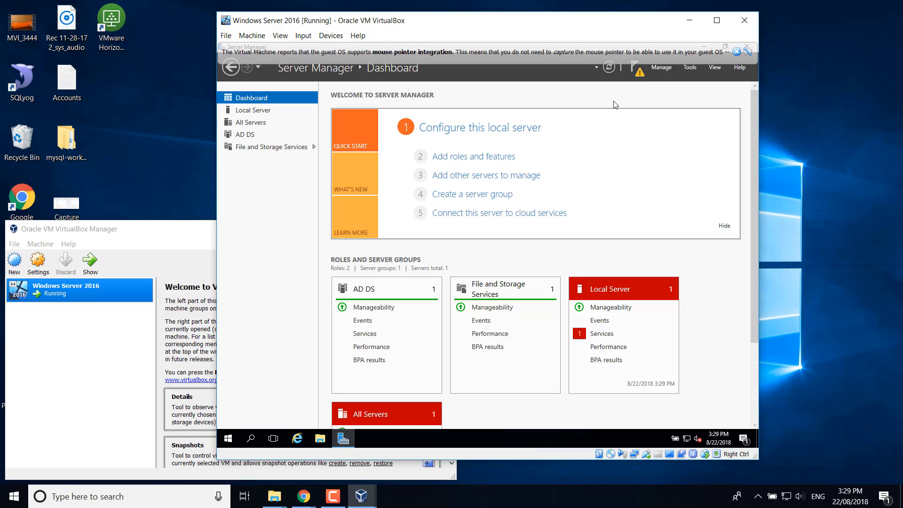
{"action": "left_click", "coordinate": [639, 72]}
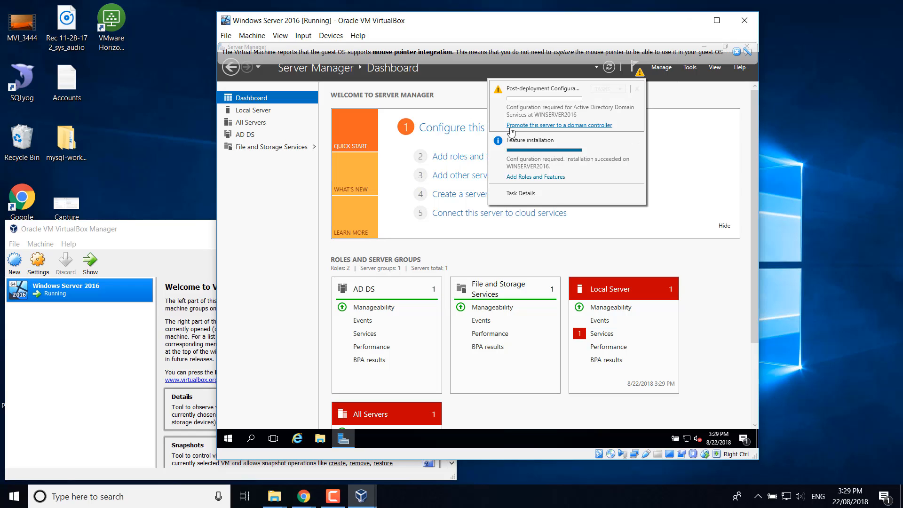
- Add a new forest with root domain SHAREOURLOVE.LOCAL and continue to Domain Controller Options
{"action": "left_click", "coordinate": [571, 126]}
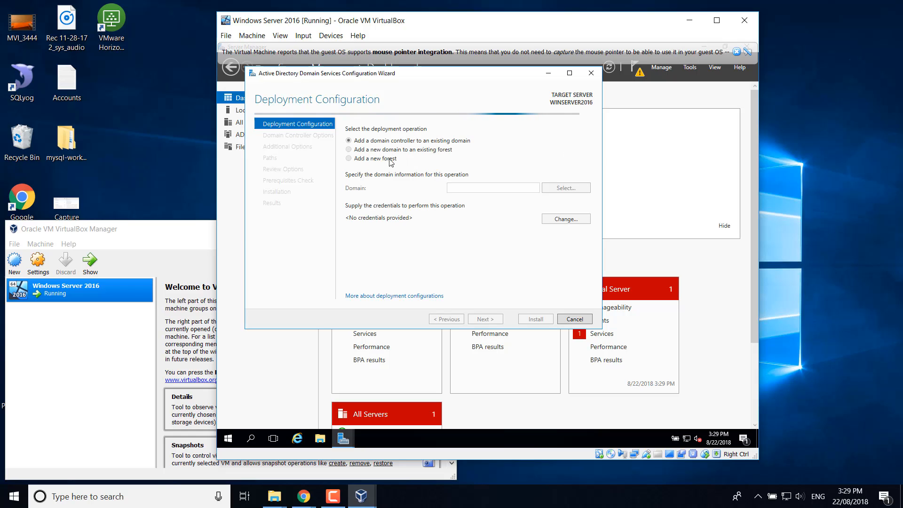
{"action": "left_click", "coordinate": [363, 159]}
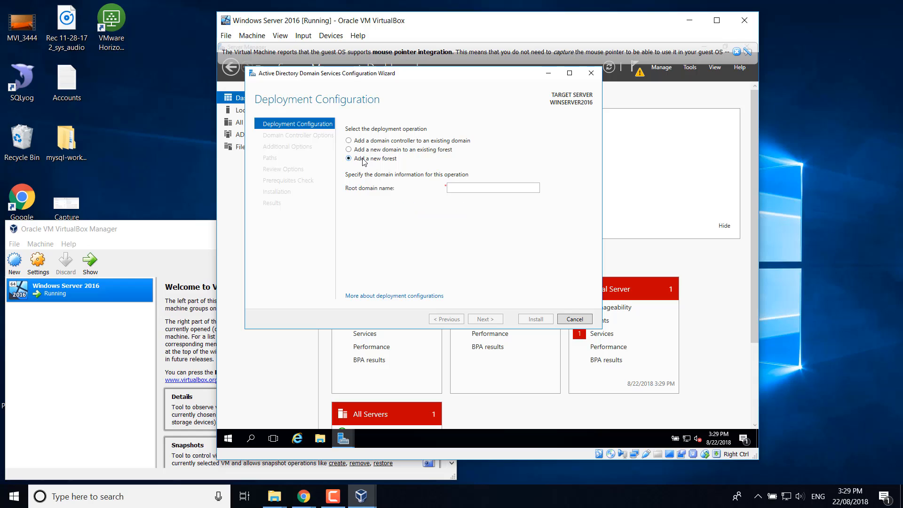
{"action": "left_click", "coordinate": [466, 187]}
{"action": "type", "text": "SHARE"}
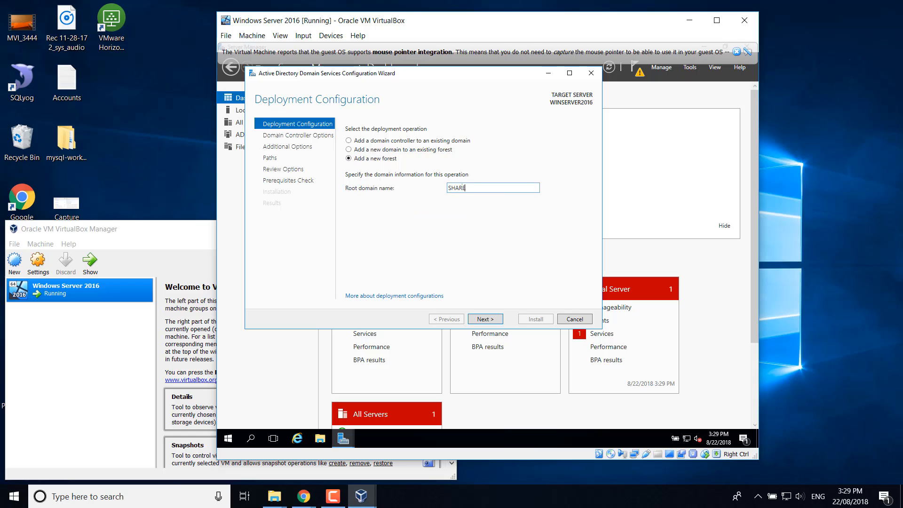
{"action": "type", "text": "OURLOVE.LOCAL"}
{"action": "left_click", "coordinate": [489, 321]}
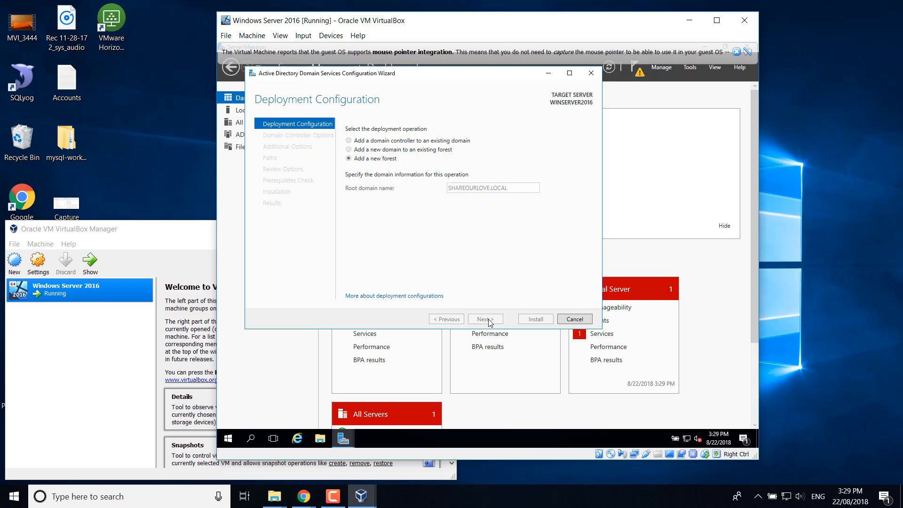
{"action": "left_click", "coordinate": [737, 53]}
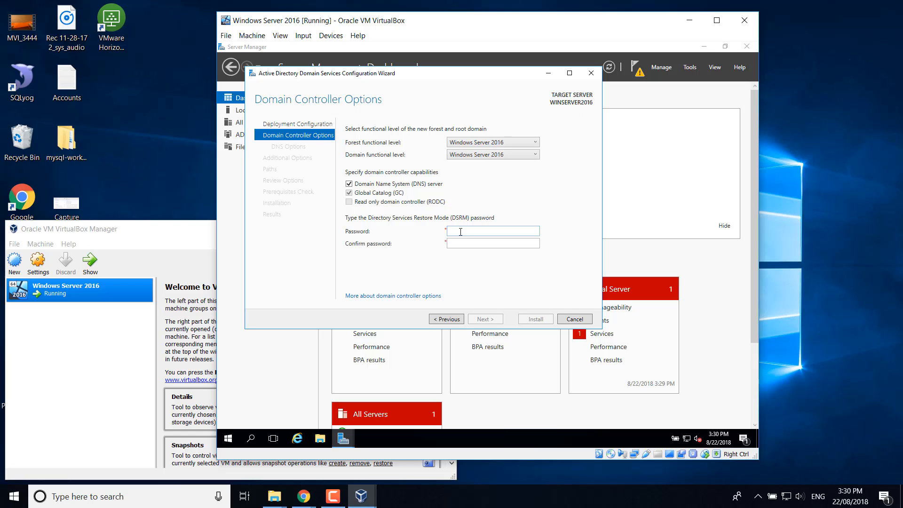
- Enter and confirm the Directory Services Restore Mode password
{"action": "left_click", "coordinate": [461, 231]}
{"action": "type", "text": "P"}
{"action": "key", "text": "Tab"}
{"action": "type", "text": "P@ssw0rd"}
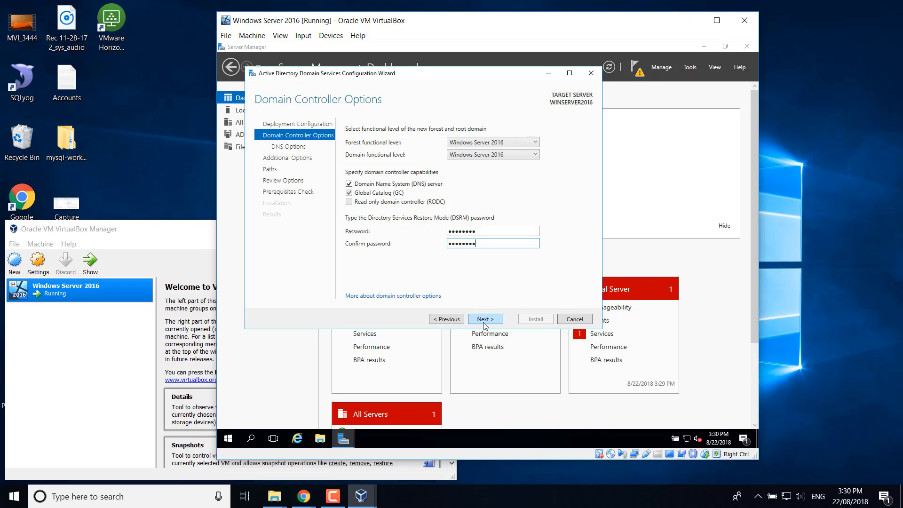
- Accept the default DNS options and NetBIOS name to reach the AD DS Paths page
{"action": "left_click", "coordinate": [485, 320]}
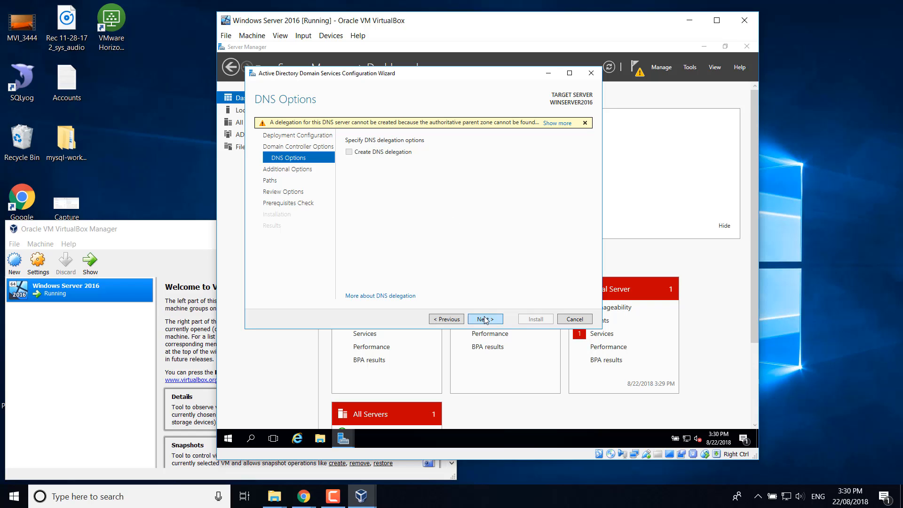
{"action": "left_click", "coordinate": [486, 319]}
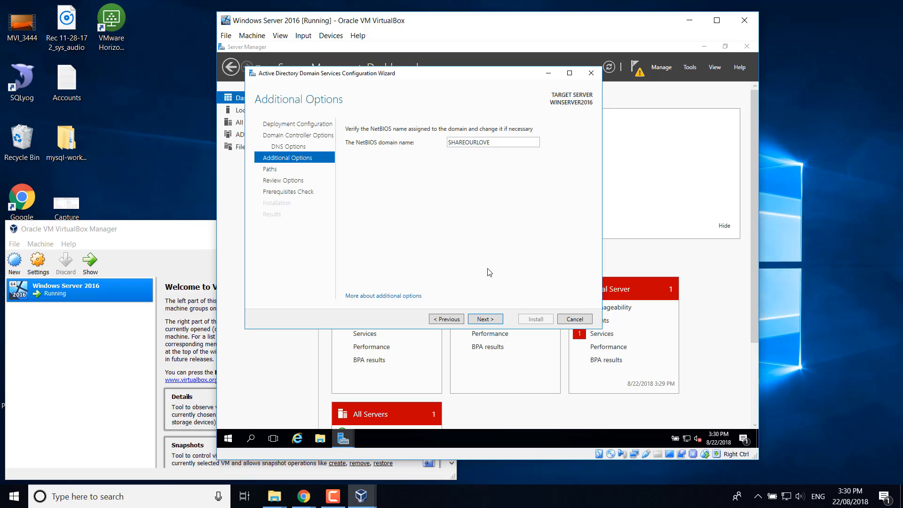
{"action": "left_click", "coordinate": [488, 321]}
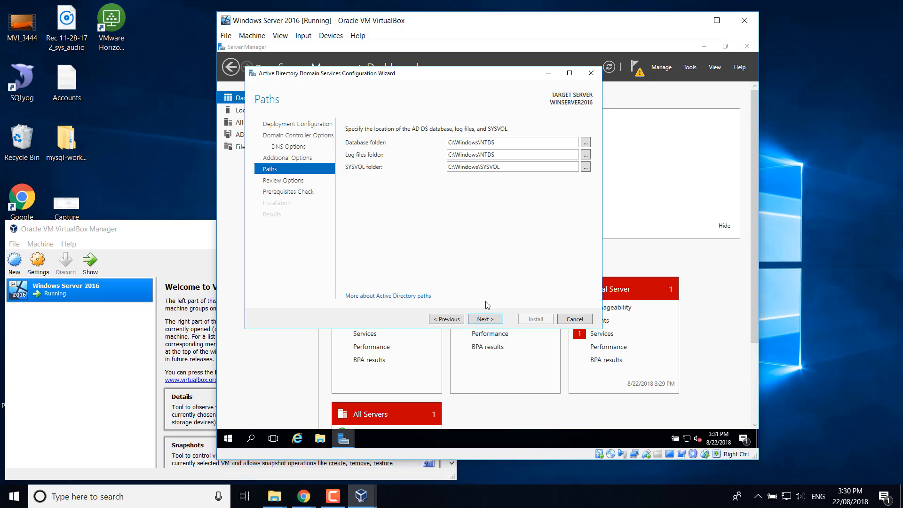
- Keep the default NTDS and SYSVOL paths, review the options, and install AD DS after the prerequisite check
{"action": "left_click", "coordinate": [486, 319]}
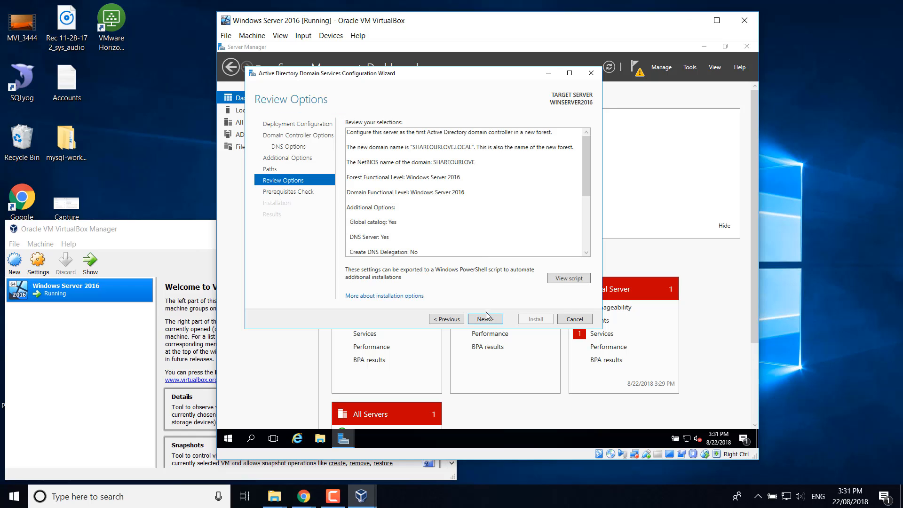
{"action": "left_click", "coordinate": [486, 319]}
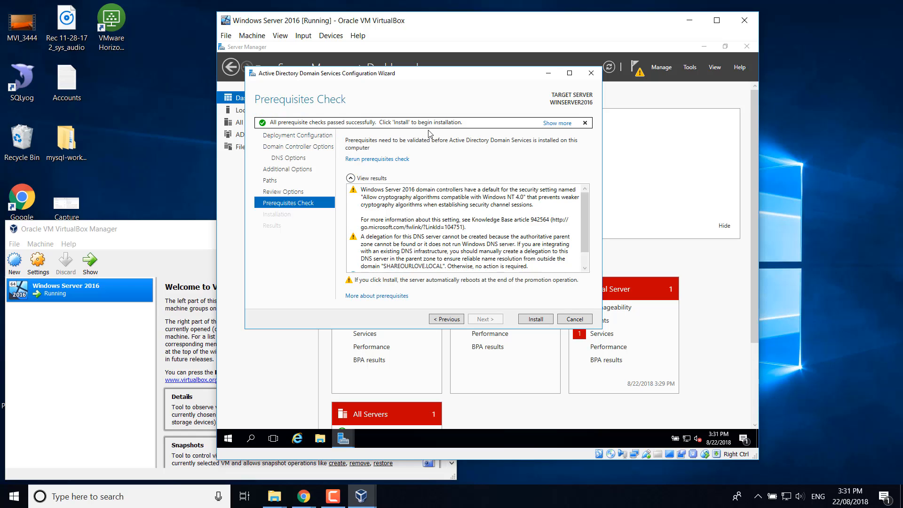
{"action": "left_click", "coordinate": [535, 321]}
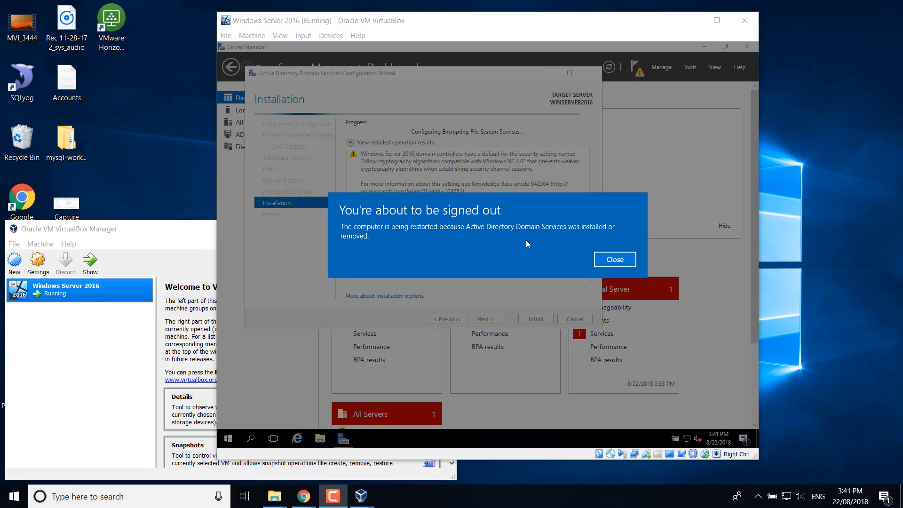
- Dismiss the sign-out notice and, after the reboot, sign in with the domain Administrator password
{"action": "left_click", "coordinate": [616, 262]}
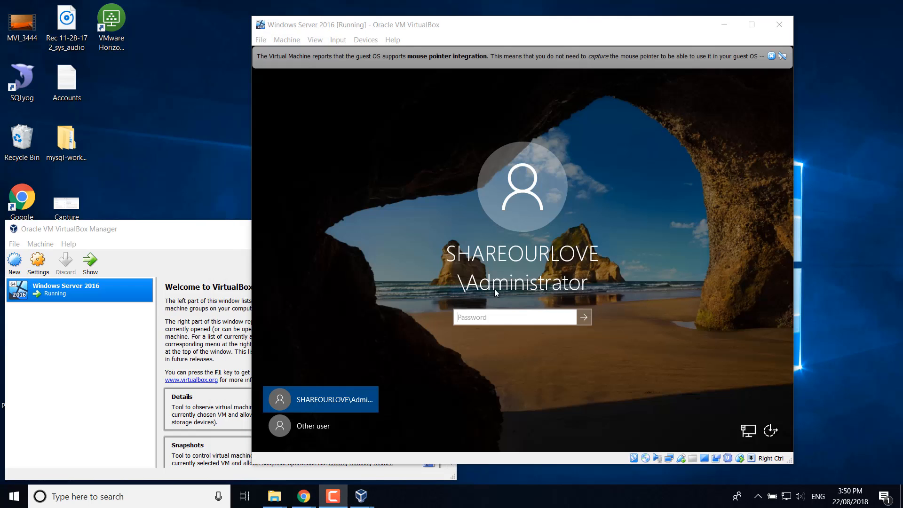
{"action": "left_click", "coordinate": [476, 320]}
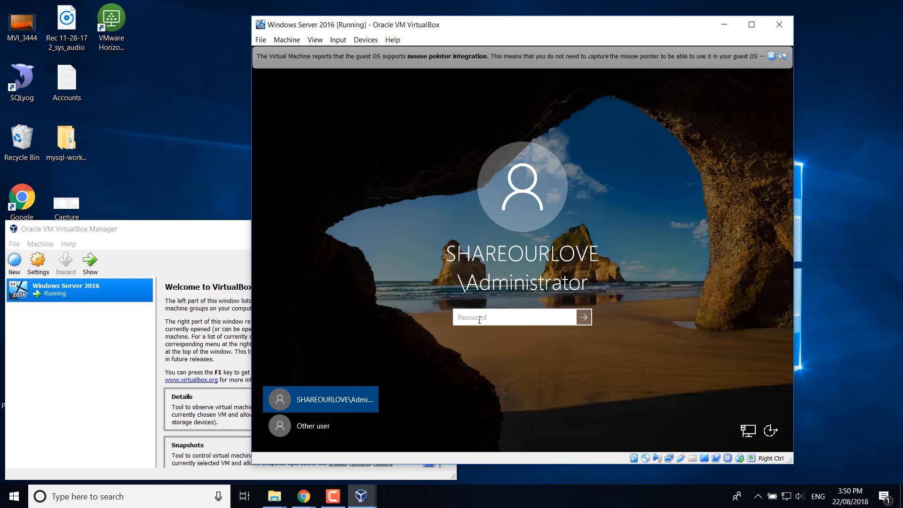
{"action": "type", "text": "••••••••"}
{"action": "key", "text": "Return"}
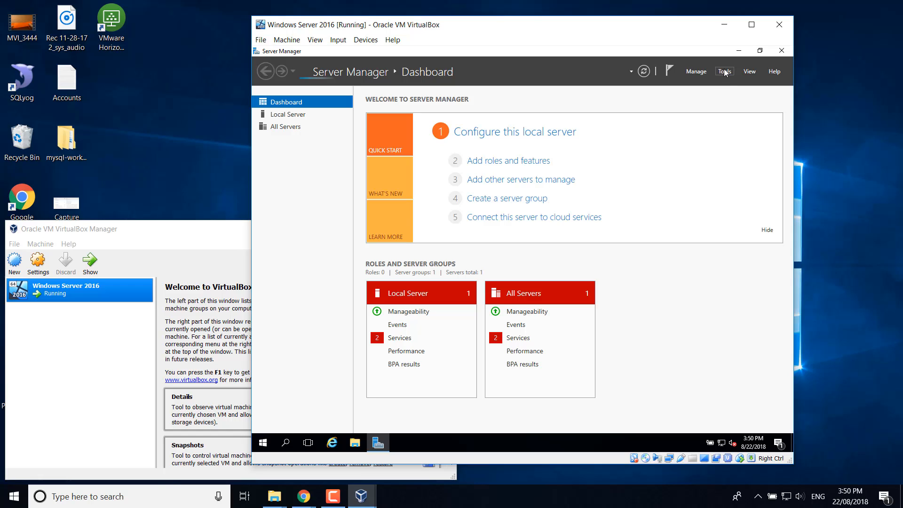
- Launch Active Directory Users and Computers from Server Manager's Tools menu
{"action": "left_click", "coordinate": [725, 72]}
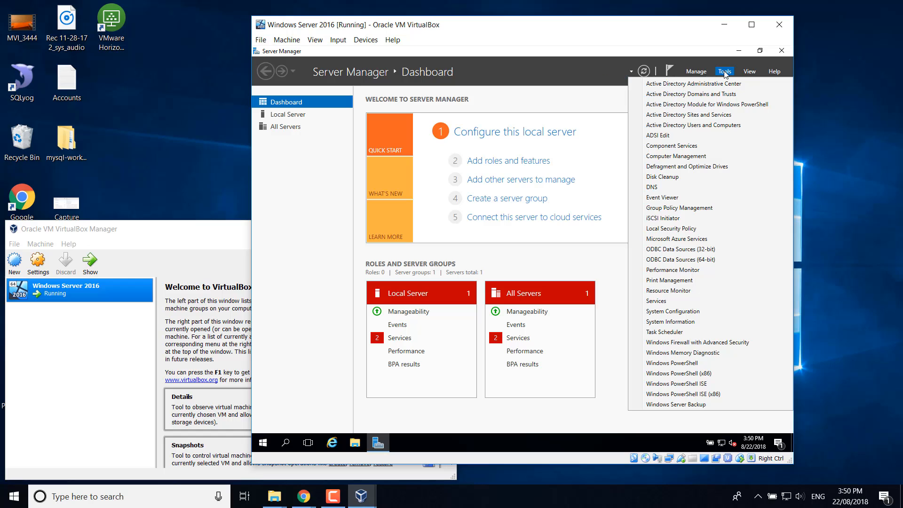
{"action": "left_click", "coordinate": [683, 127]}
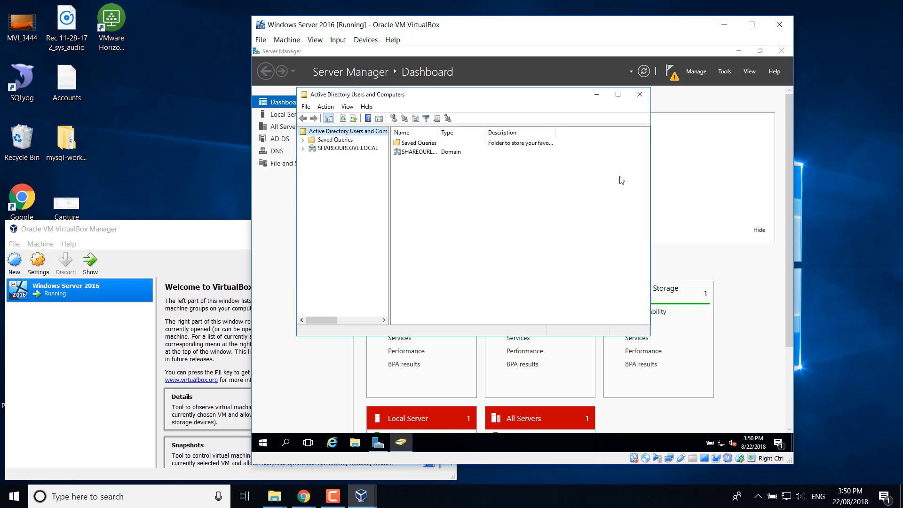
- Maximize Active Directory Users and Computers, reposition the VM window, and widen the domain tree pane
{"action": "left_click", "coordinate": [618, 94]}
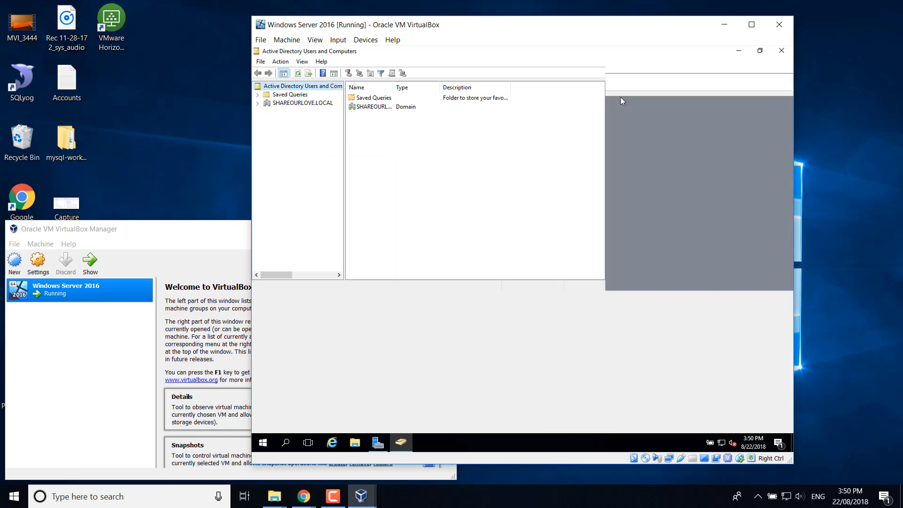
{"action": "left_click_drag", "start_coordinate": [551, 24], "coordinate": [514, 16]}
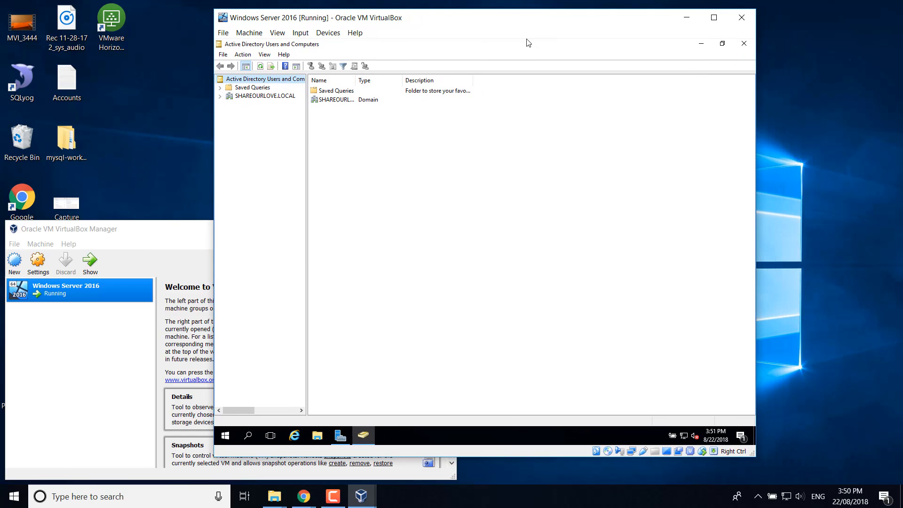
{"action": "left_click_drag", "start_coordinate": [307, 133], "coordinate": [335, 135]}
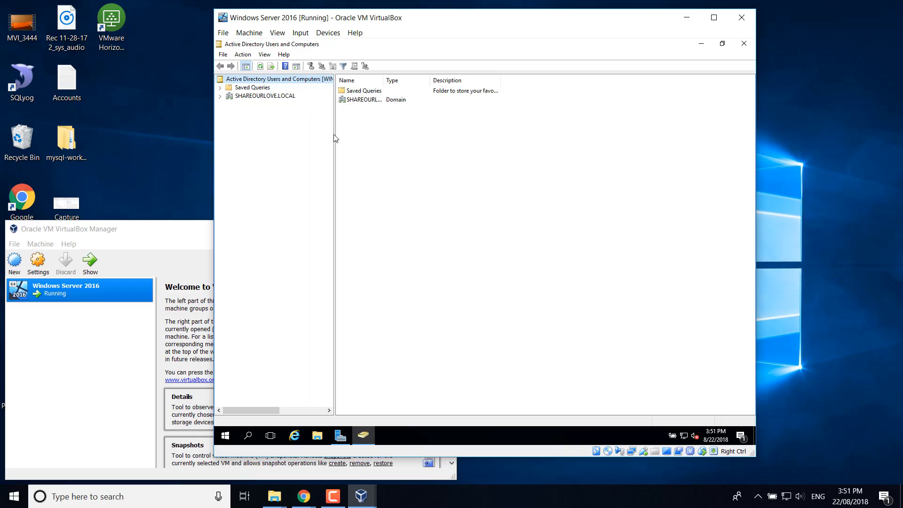
- Create a SHAREOURLOVE organizational unit in the SHAREOURLOVE.LOCAL domain
{"action": "left_click", "coordinate": [220, 96]}
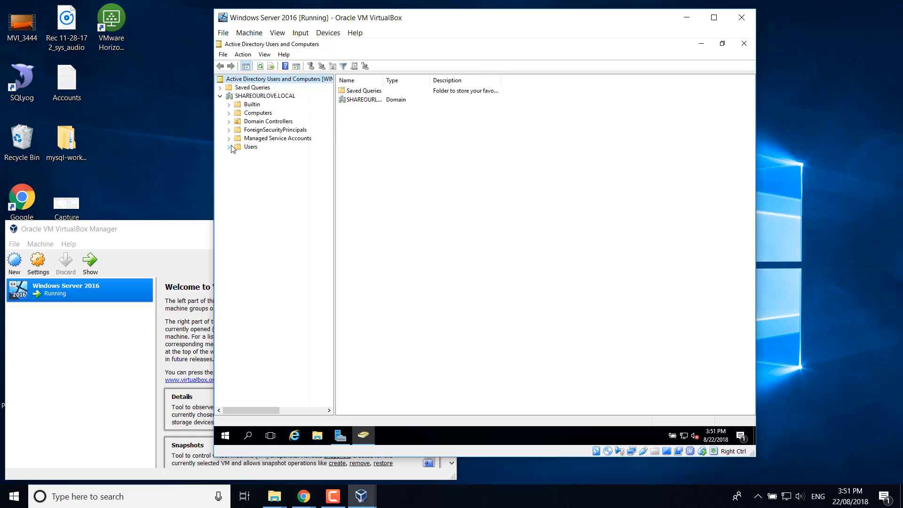
{"action": "right_click", "coordinate": [256, 97]}
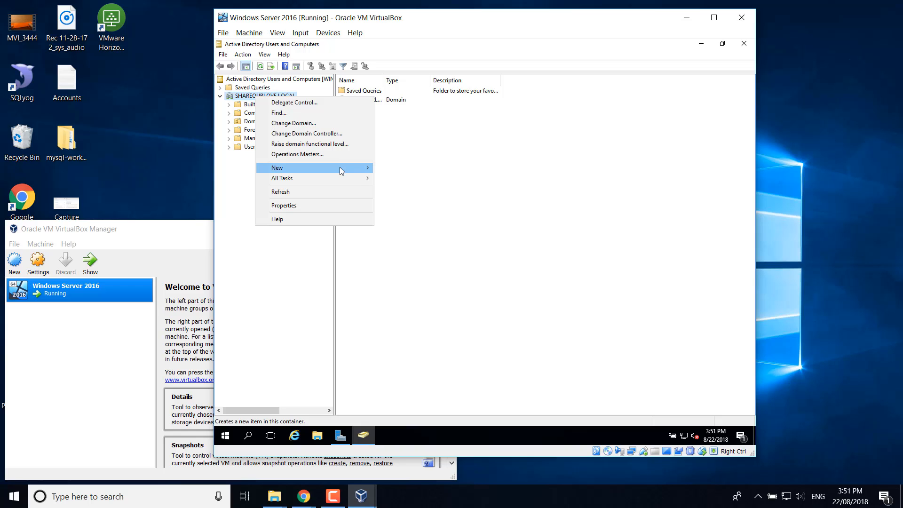
{"action": "mouse_move", "coordinate": [340, 168]}
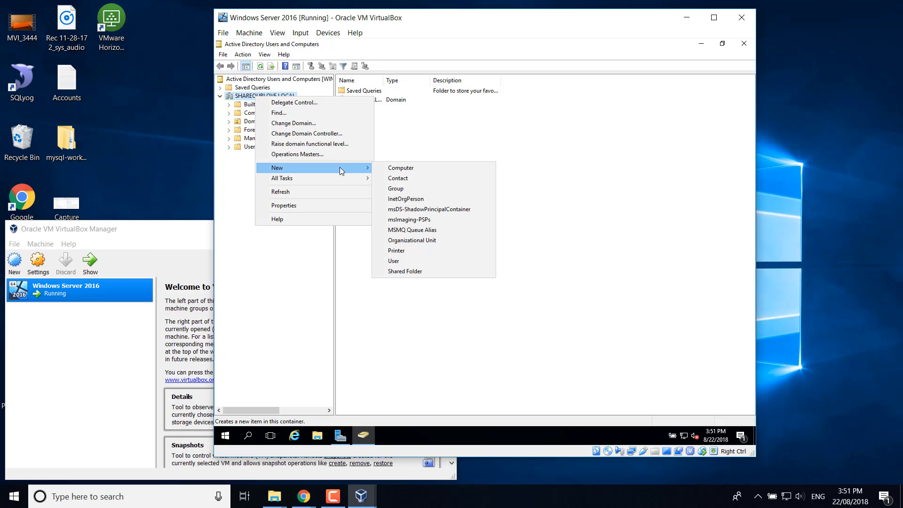
{"action": "left_click", "coordinate": [412, 240]}
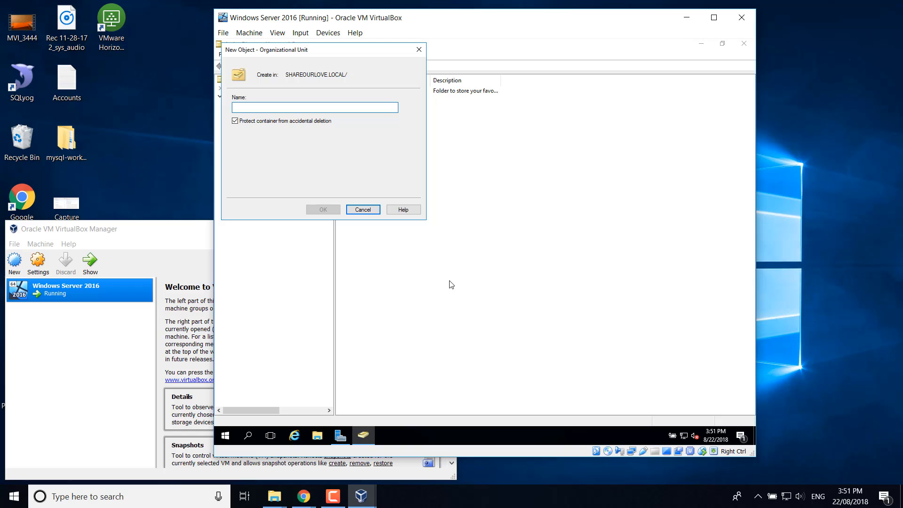
{"action": "type", "text": "SHARE"}
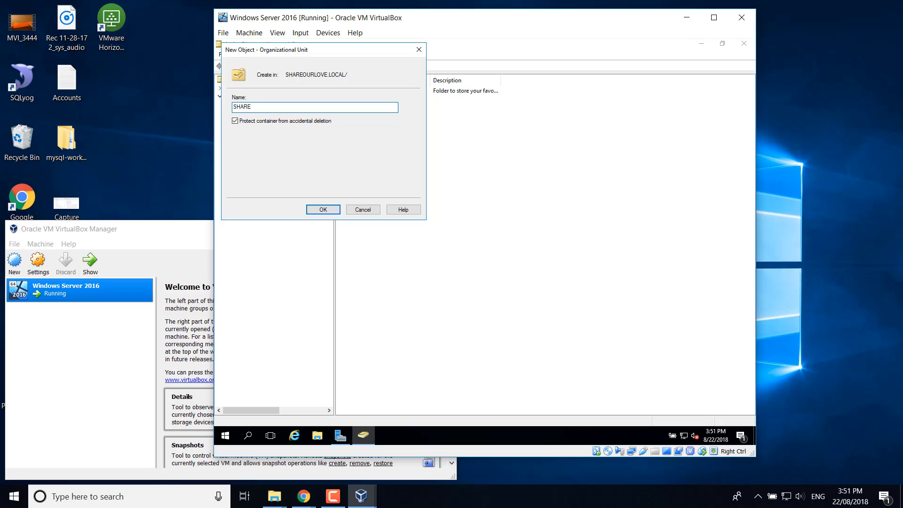
{"action": "type", "text": "OURLOVE"}
{"action": "left_click", "coordinate": [327, 211]}
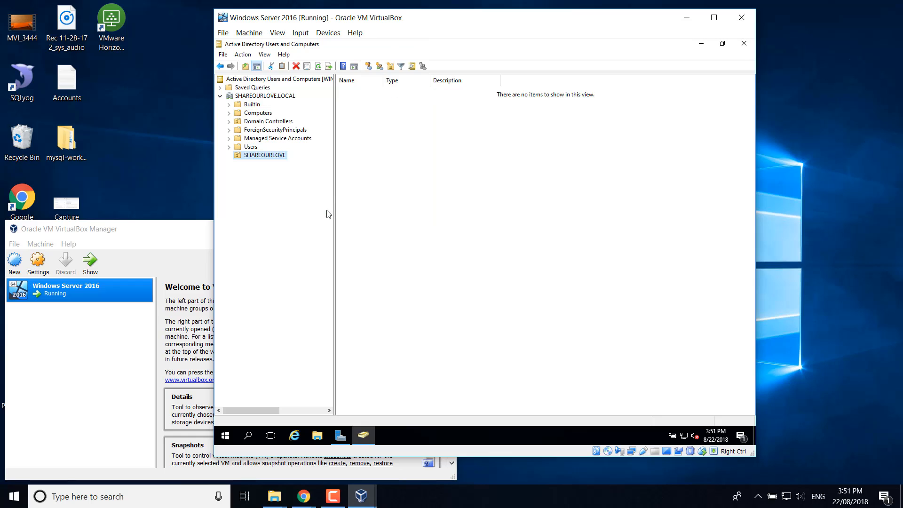
- Create a nested Users organizational unit inside SHAREOURLOVE
{"action": "right_click", "coordinate": [254, 159]}
{"action": "mouse_move", "coordinate": [287, 194]}
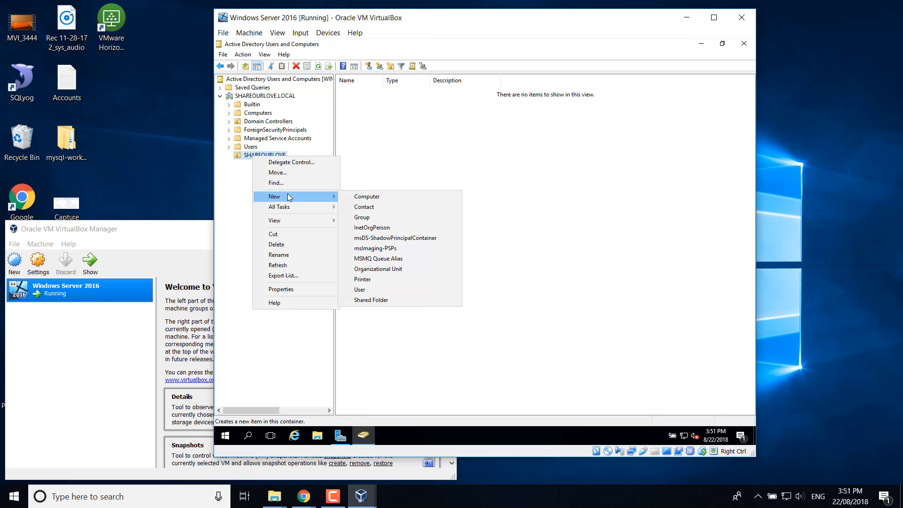
{"action": "left_click", "coordinate": [384, 271]}
{"action": "type", "text": "Users"}
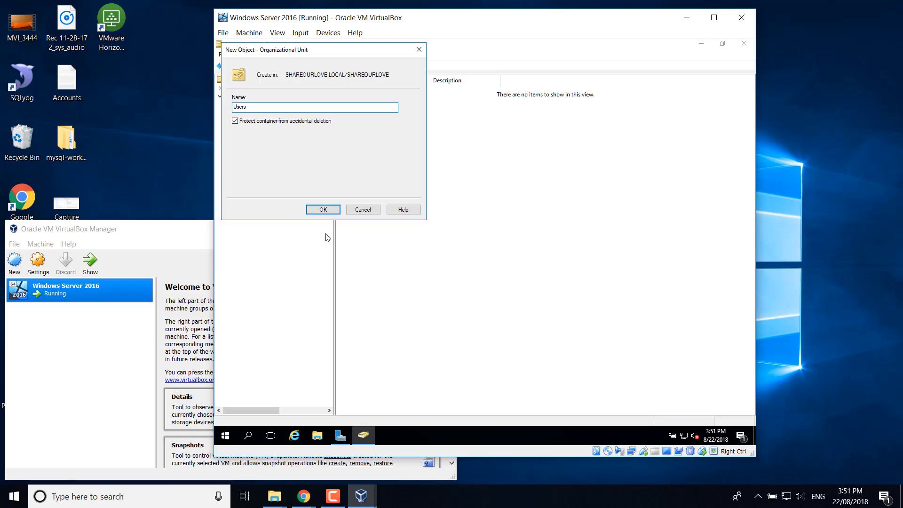
{"action": "left_click", "coordinate": [323, 211]}
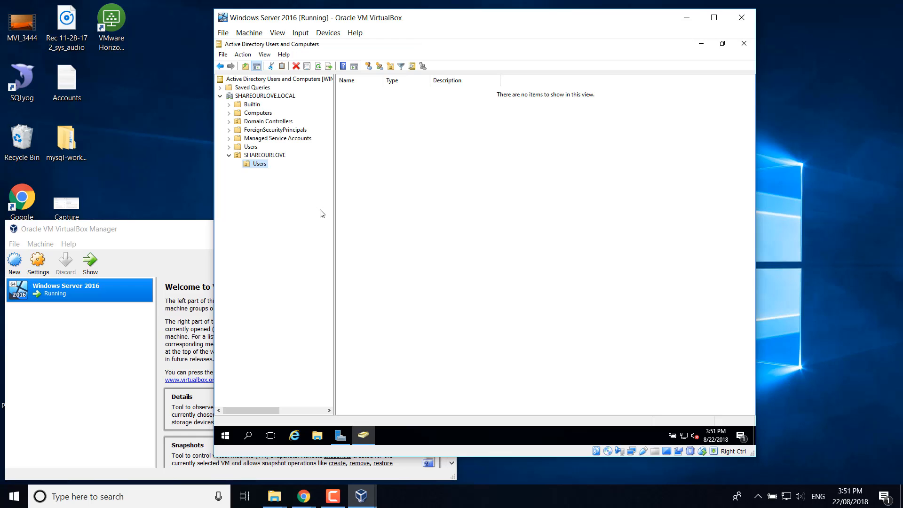
- Start a new user in the Users OU, entering the user's first name, last name and logon name
{"action": "right_click", "coordinate": [259, 163]}
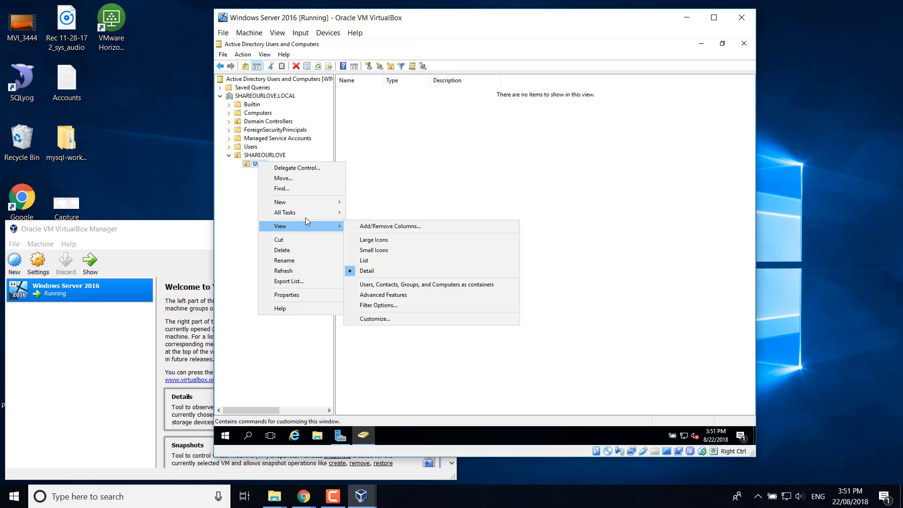
{"action": "mouse_move", "coordinate": [308, 205]}
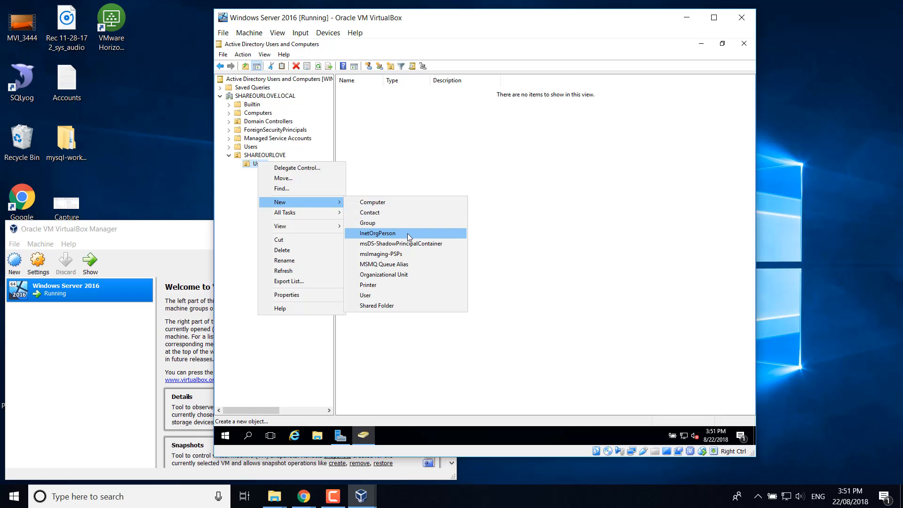
{"action": "left_click", "coordinate": [399, 295]}
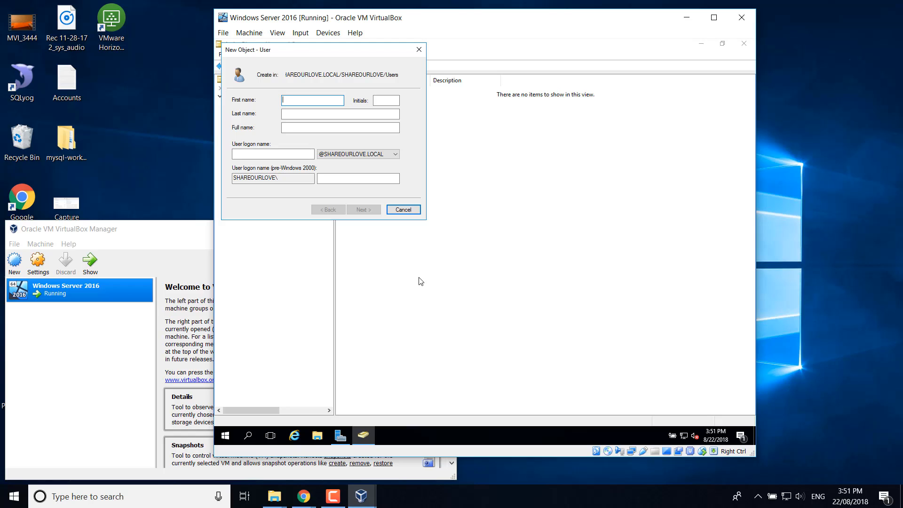
{"action": "key", "text": "Tab"}
{"action": "key", "text": "Tab"}
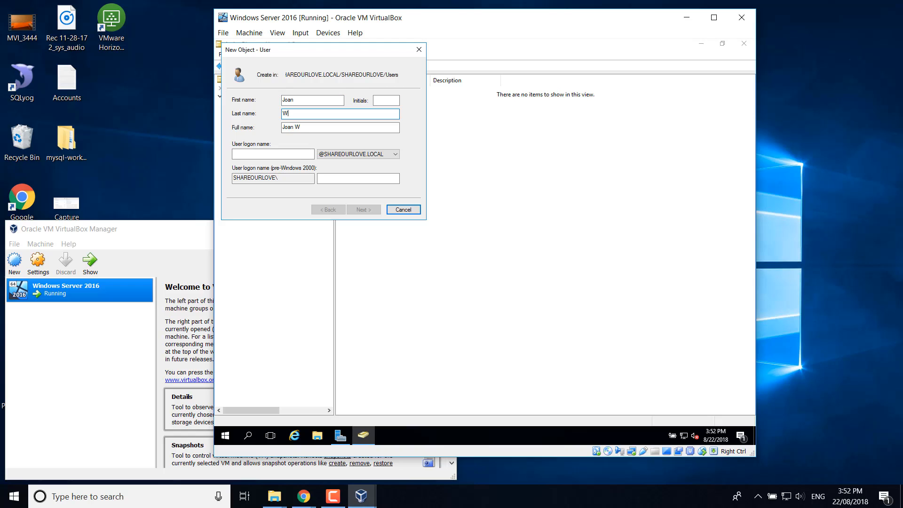
{"action": "left_click", "coordinate": [264, 155]}
{"action": "type", "text": "joan"}
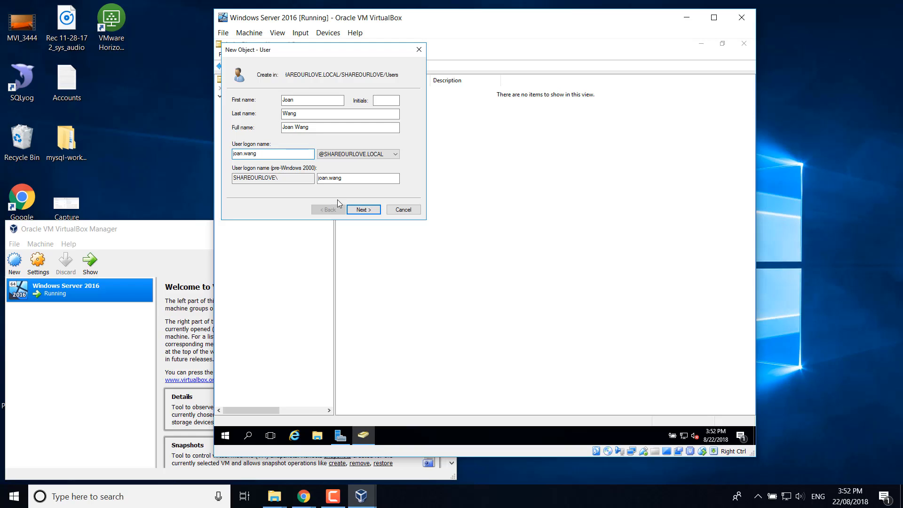
{"action": "left_click", "coordinate": [370, 212]}
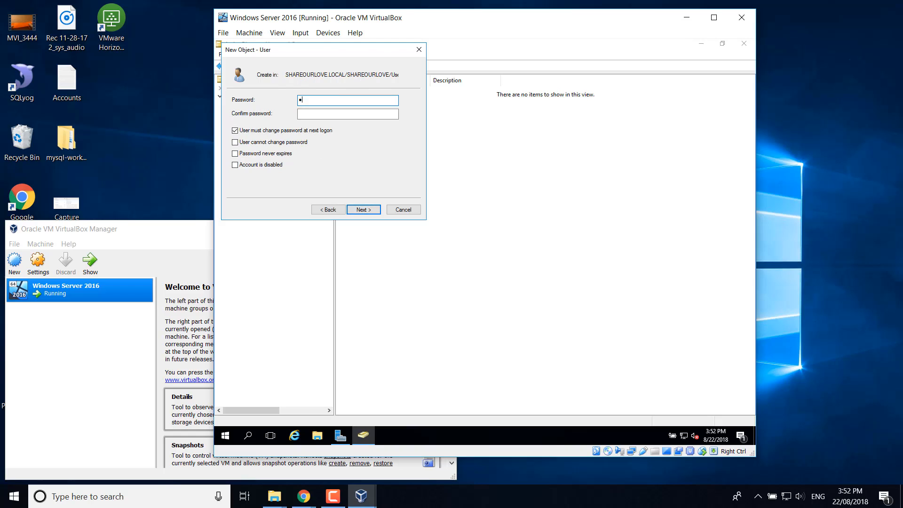
- Set the user's password to never expire with no change required at next logon, and finish
{"action": "type", "text": "••••••••"}
{"action": "key", "text": "Tab"}
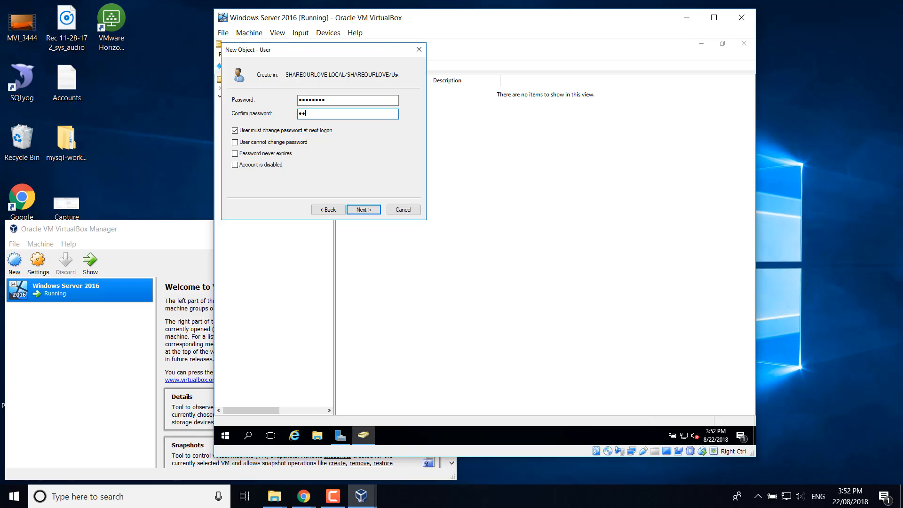
{"action": "type", "text": "••••••••"}
{"action": "left_click", "coordinate": [235, 132]}
{"action": "left_click", "coordinate": [235, 153]}
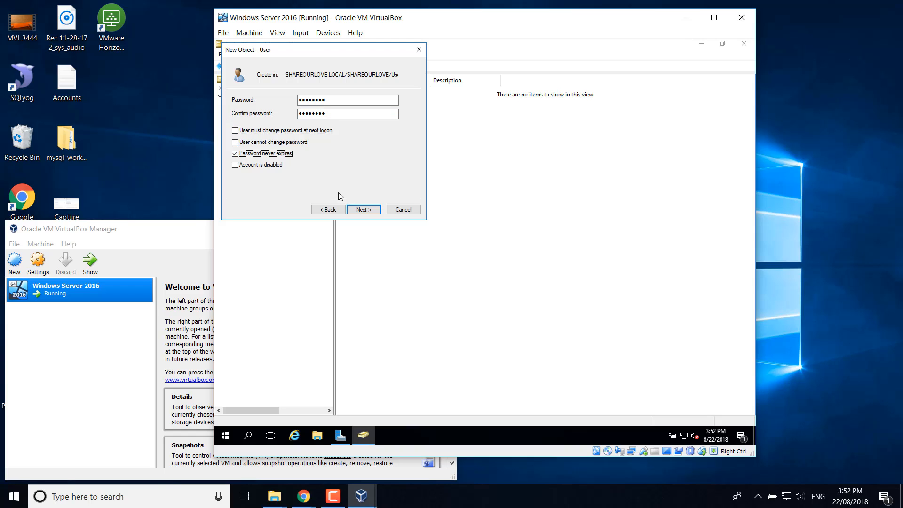
{"action": "left_click", "coordinate": [363, 211]}
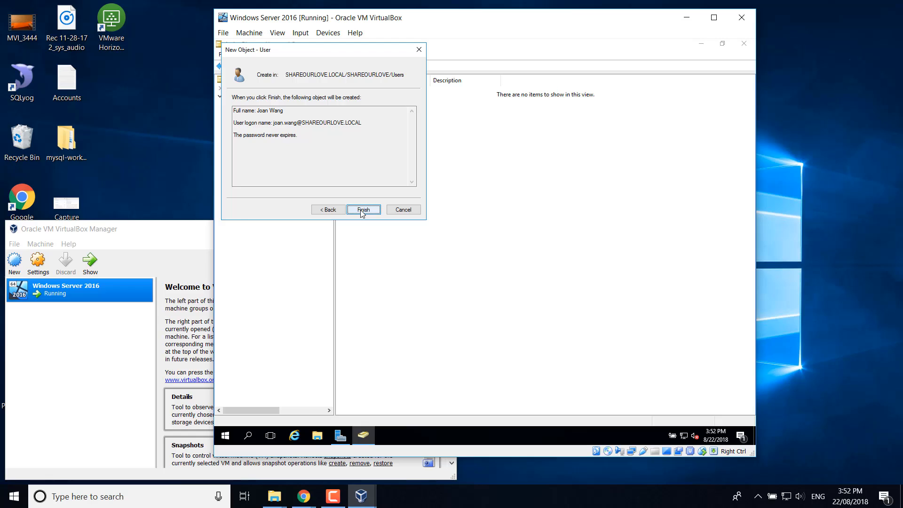
{"action": "left_click", "coordinate": [363, 210]}
- Start a second user in the Users OU, entering the first name, last name and logon name
{"action": "right_click", "coordinate": [264, 165]}
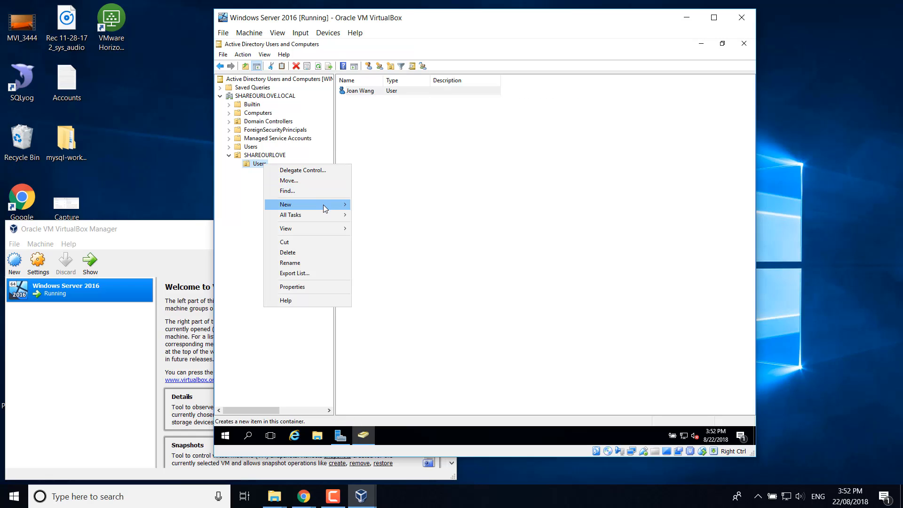
{"action": "mouse_move", "coordinate": [323, 204]}
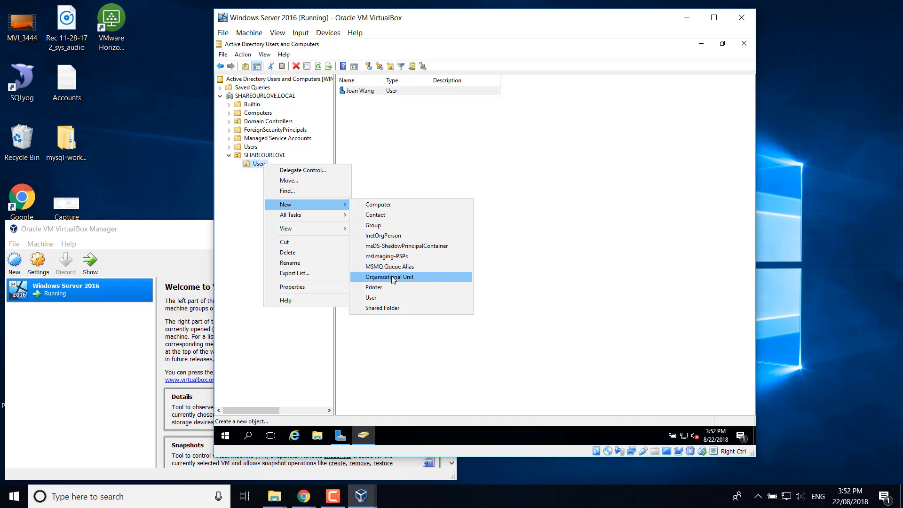
{"action": "left_click", "coordinate": [382, 297]}
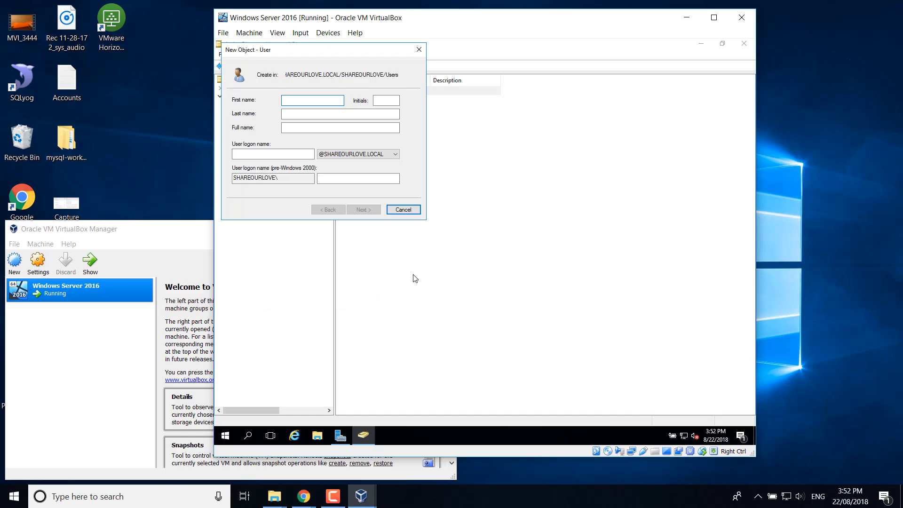
{"action": "key", "text": "Tab"}
{"action": "key", "text": "Tab"}
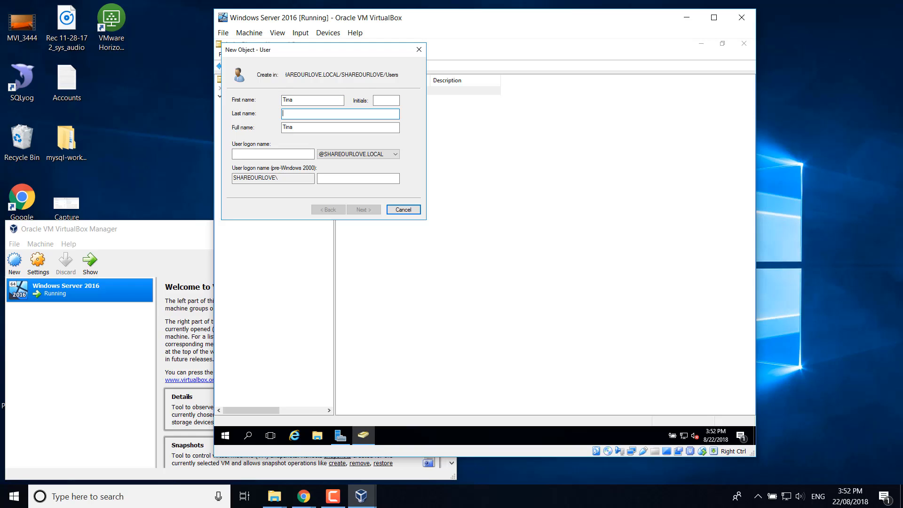
{"action": "left_click", "coordinate": [260, 155]}
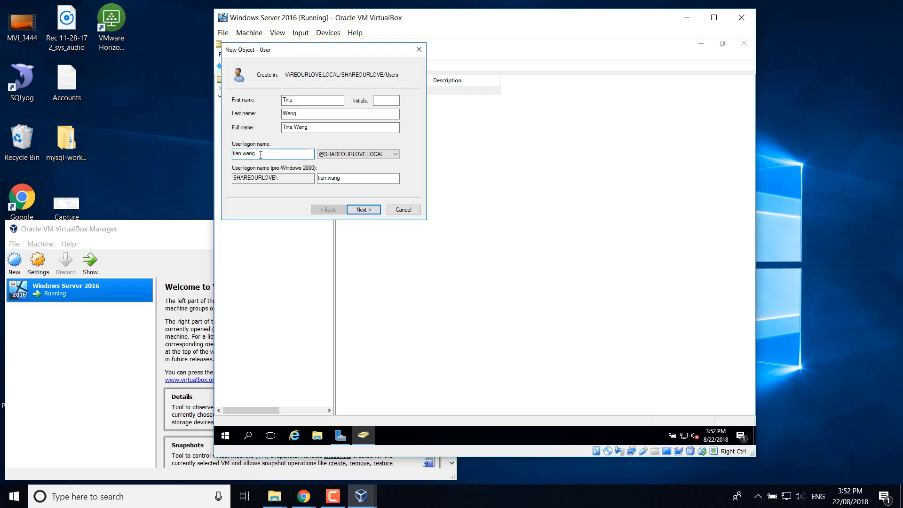
{"action": "left_click", "coordinate": [375, 212]}
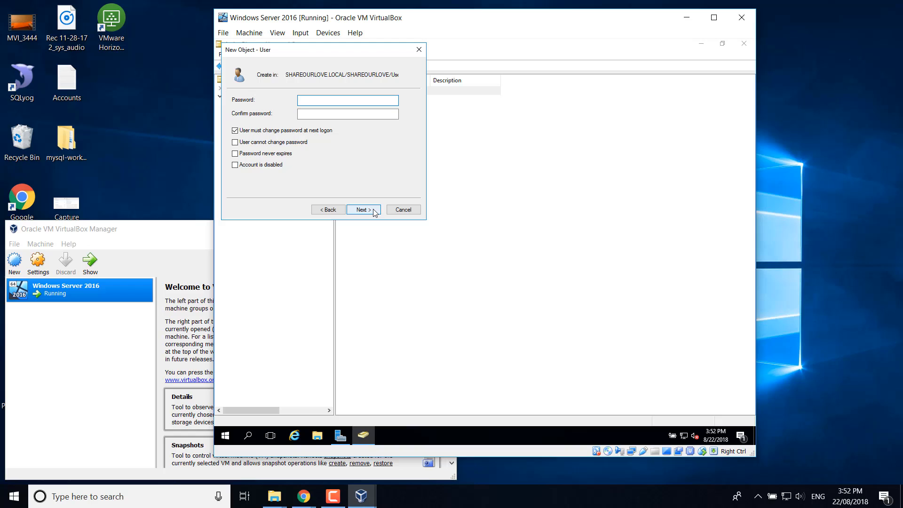
- Give the second user a never-expiring password with no forced change at logon, and finish
{"action": "type", "text": "P"}
{"action": "key", "text": "Tab"}
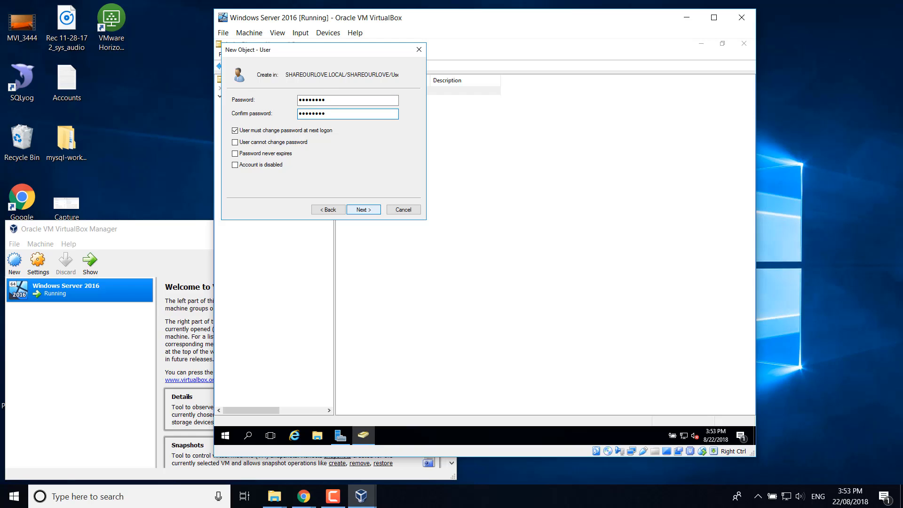
{"action": "left_click", "coordinate": [251, 131]}
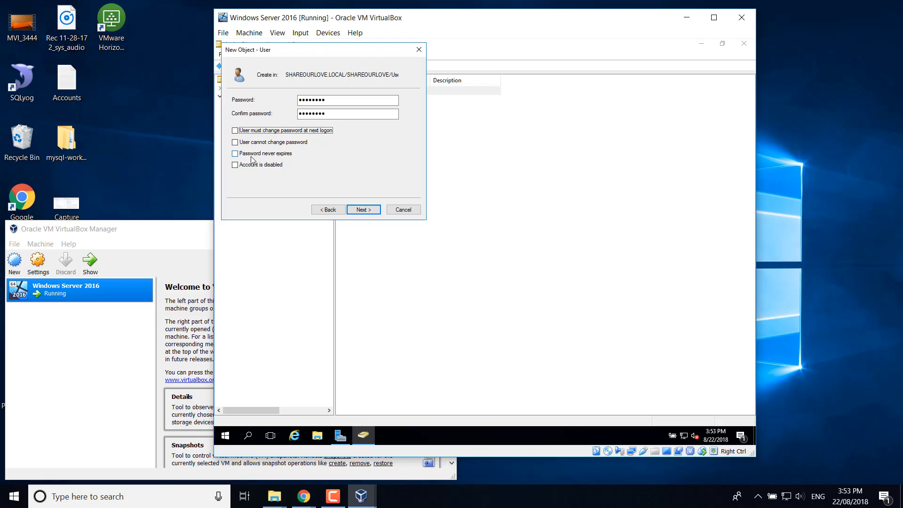
{"action": "left_click", "coordinate": [252, 155]}
{"action": "left_click", "coordinate": [367, 211]}
{"action": "left_click", "coordinate": [368, 211]}
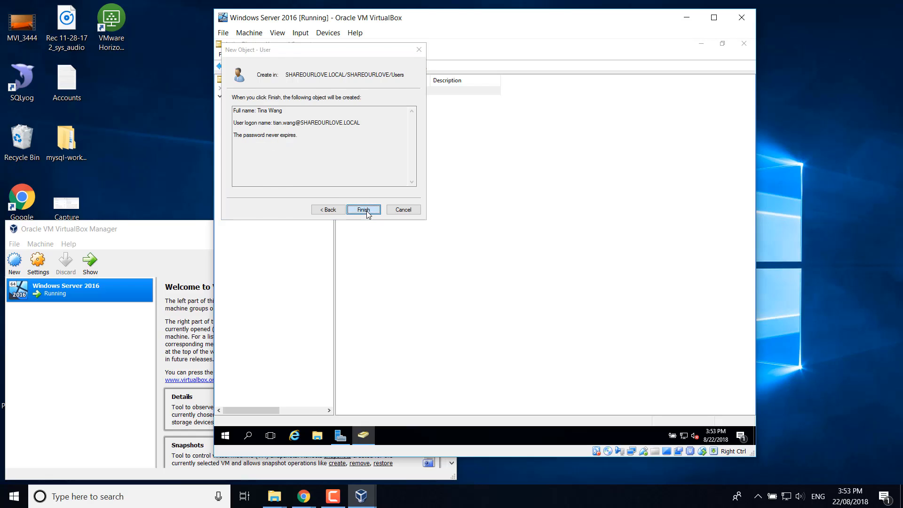
{"action": "left_click", "coordinate": [418, 209]}
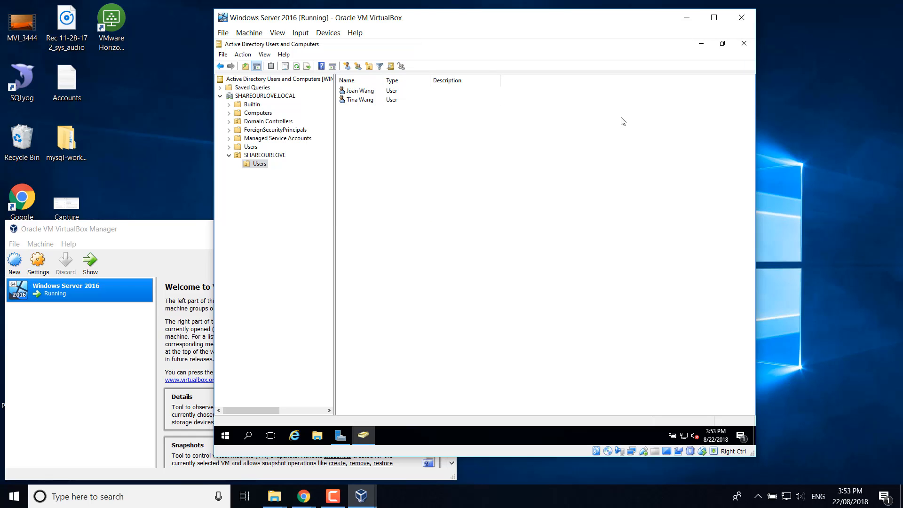
{"action": "left_click", "coordinate": [741, 23]}
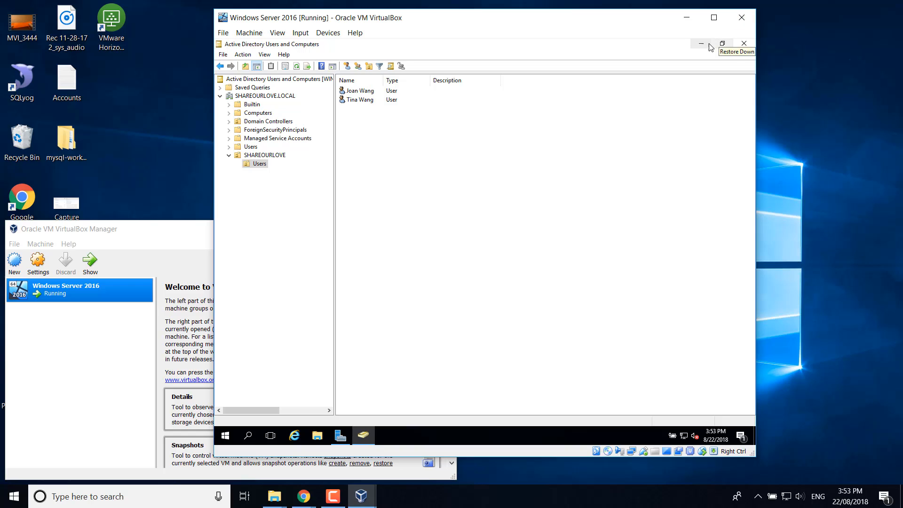
- Minimize the server VM and start a new VM named 'Windows 10 Pro' with 4096 MB memory
{"action": "left_click_drag", "start_coordinate": [576, 23], "coordinate": [704, 19]}
{"action": "left_click", "coordinate": [815, 14]}
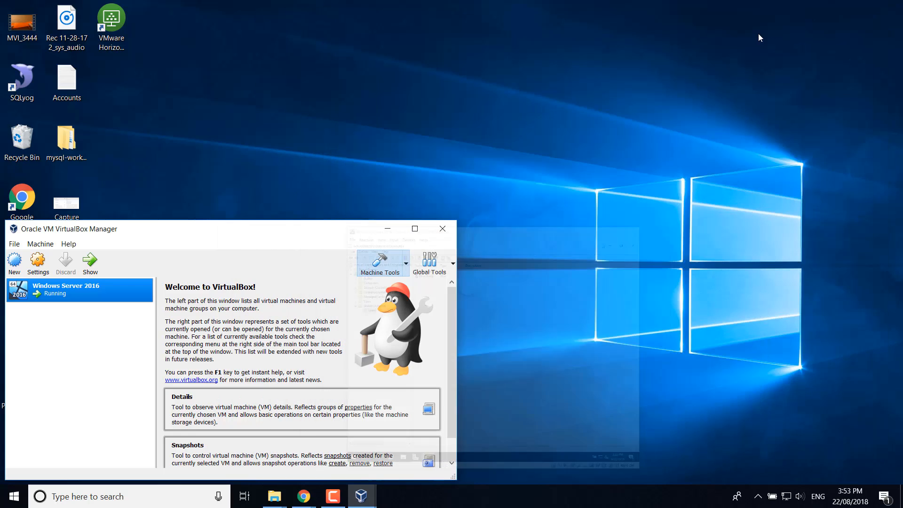
{"action": "left_click_drag", "start_coordinate": [272, 236], "coordinate": [468, 100]}
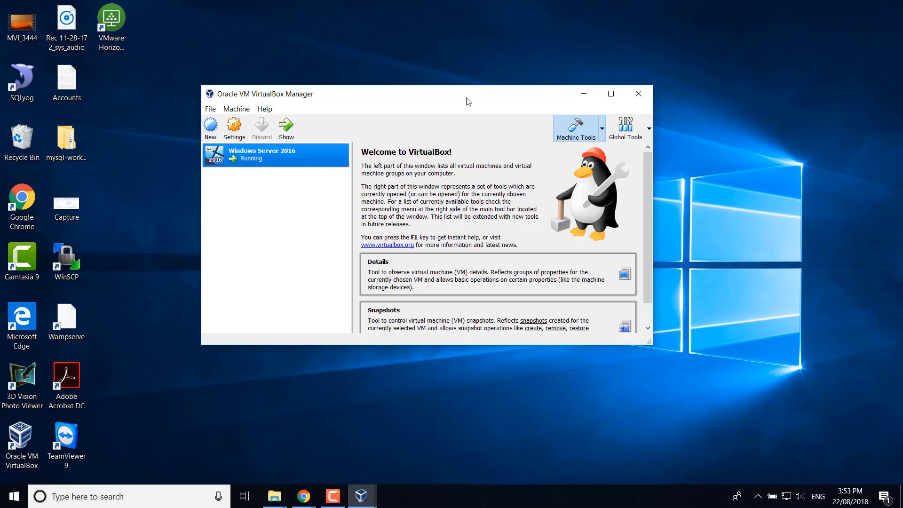
{"action": "left_click", "coordinate": [211, 127]}
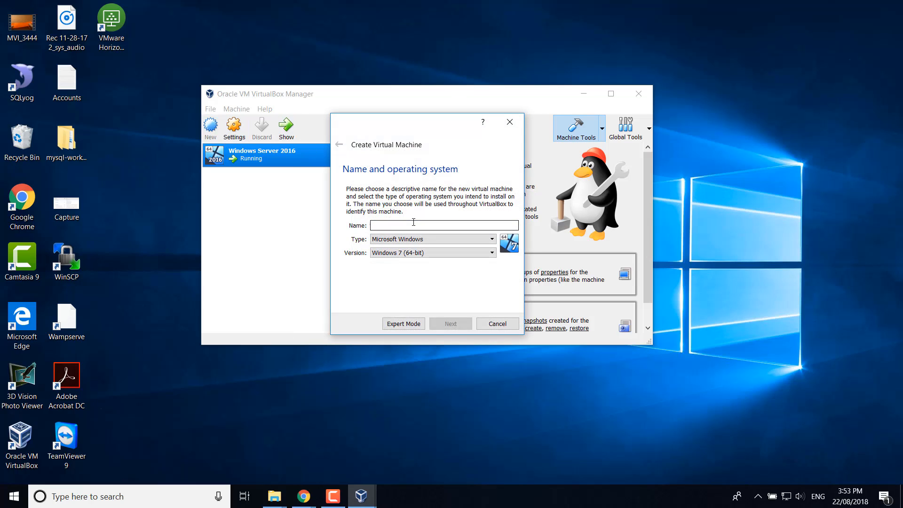
{"action": "type", "text": "Windows"}
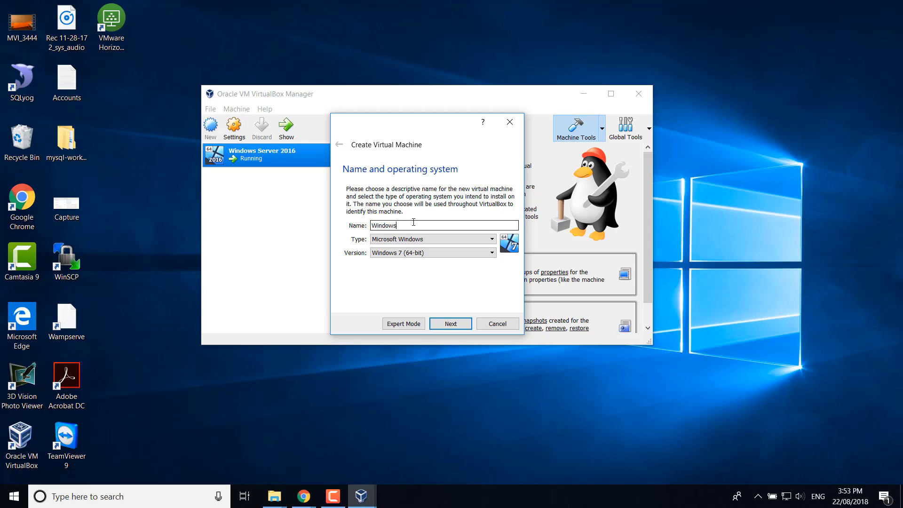
{"action": "type", "text": " 10 Pro"}
{"action": "left_click", "coordinate": [447, 326]}
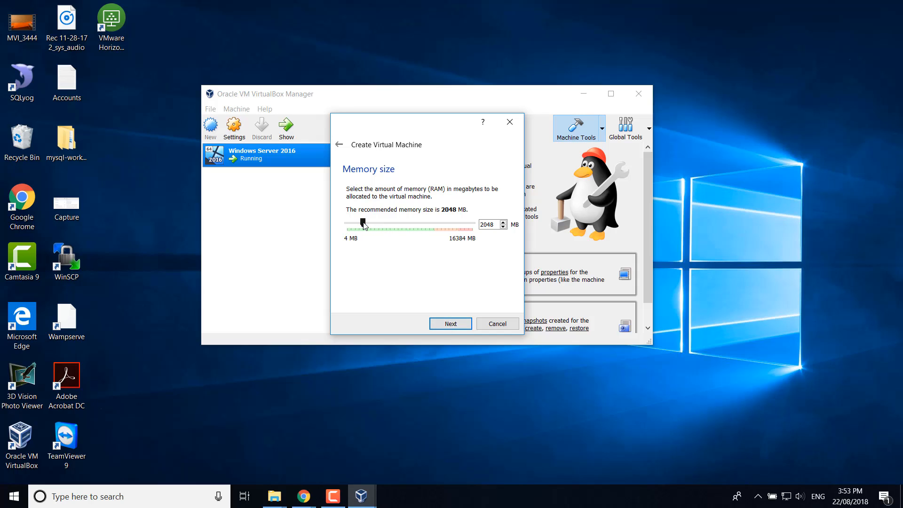
{"action": "left_click_drag", "start_coordinate": [363, 223], "coordinate": [381, 226]}
{"action": "left_click", "coordinate": [447, 326]}
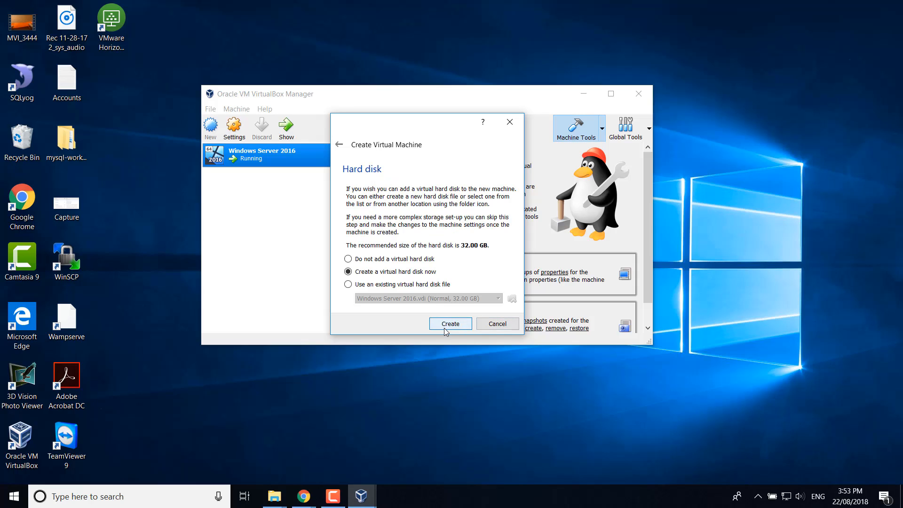
- Create a new 32 GB VDI virtual hard disk for the Windows 10 Pro VM
{"action": "left_click", "coordinate": [446, 331]}
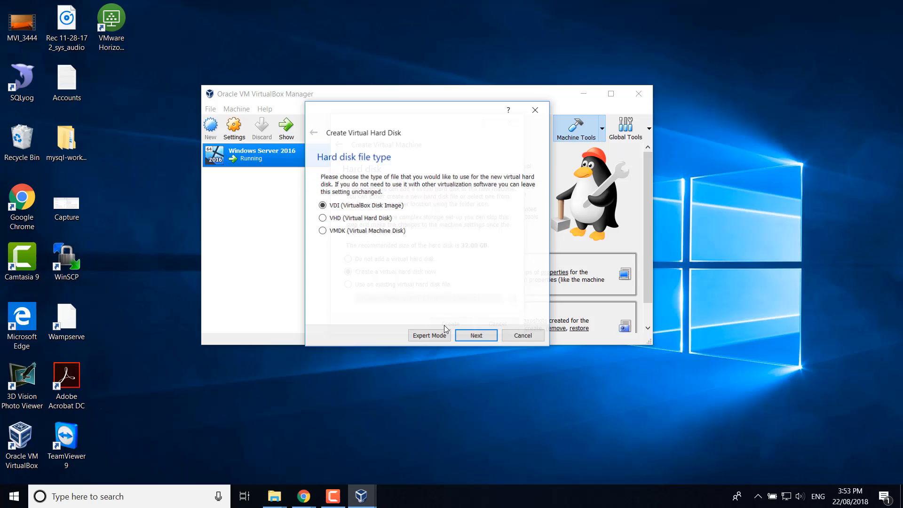
{"action": "left_click", "coordinate": [468, 339]}
{"action": "left_click", "coordinate": [478, 338]}
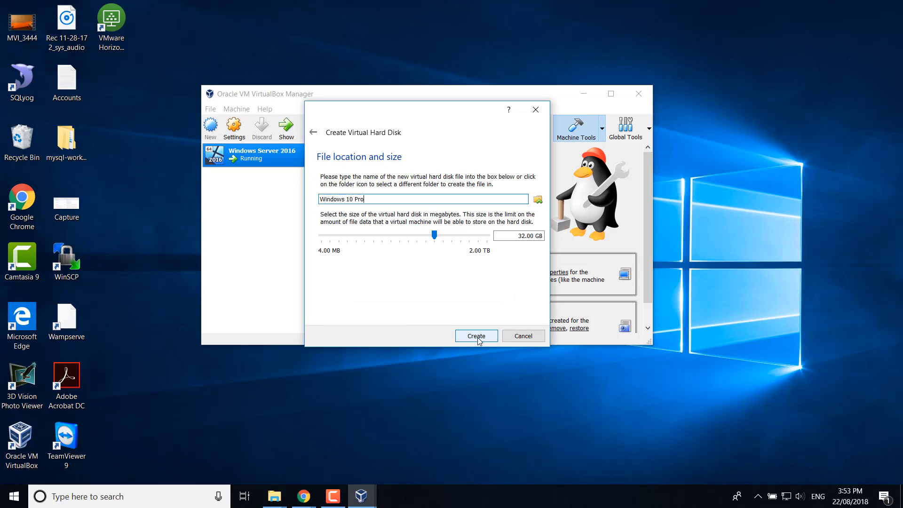
{"action": "left_click", "coordinate": [478, 337]}
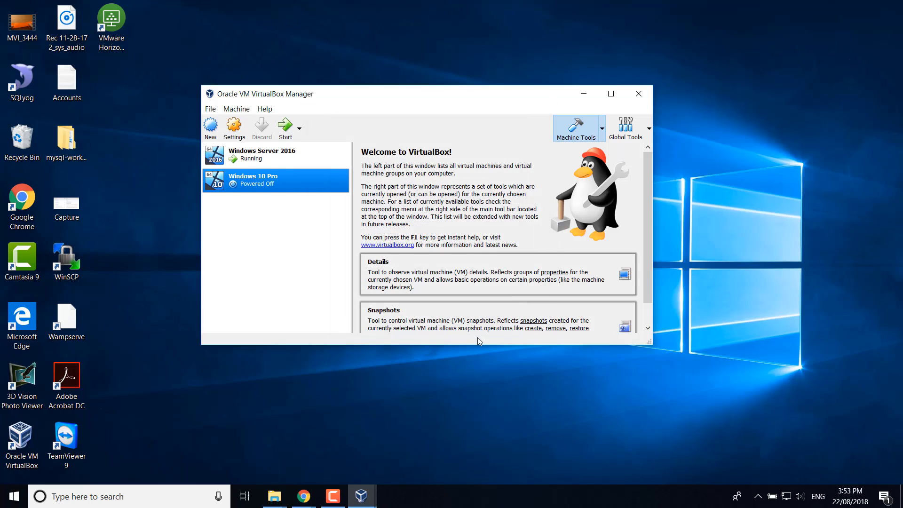
- Make shared clipboard and drag-and-drop bidirectional and remove Floppy from the boot order
{"action": "left_click", "coordinate": [236, 133]}
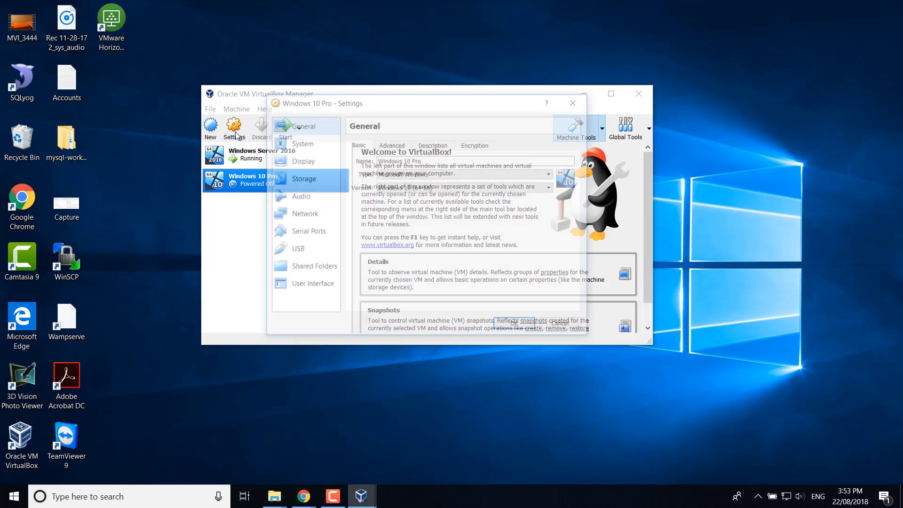
{"action": "left_click", "coordinate": [393, 145]}
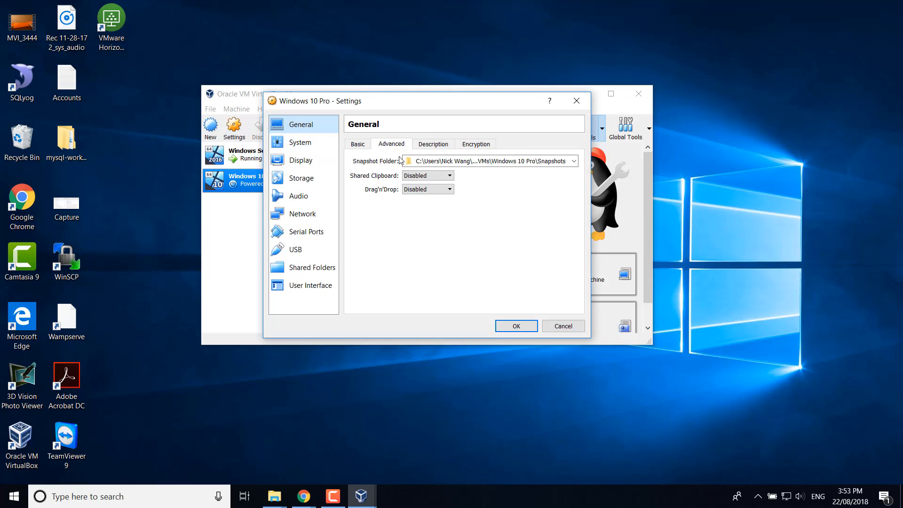
{"action": "left_click", "coordinate": [421, 175]}
{"action": "left_click", "coordinate": [419, 208]}
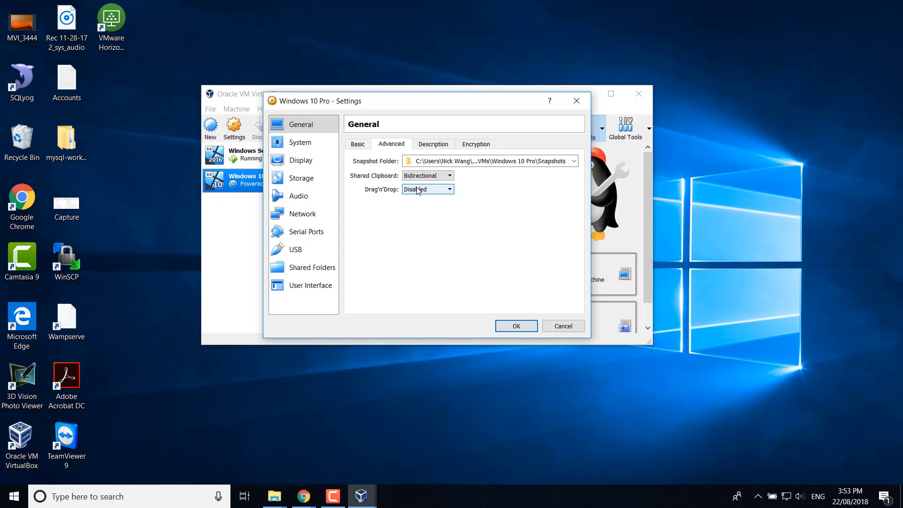
{"action": "left_click", "coordinate": [416, 189]}
{"action": "left_click", "coordinate": [421, 217]}
{"action": "left_click", "coordinate": [313, 146]}
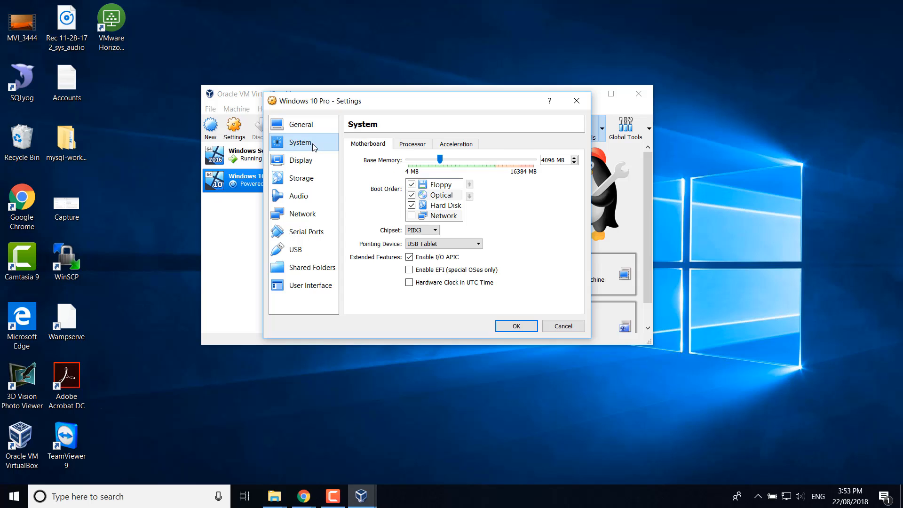
{"action": "left_click", "coordinate": [412, 185]}
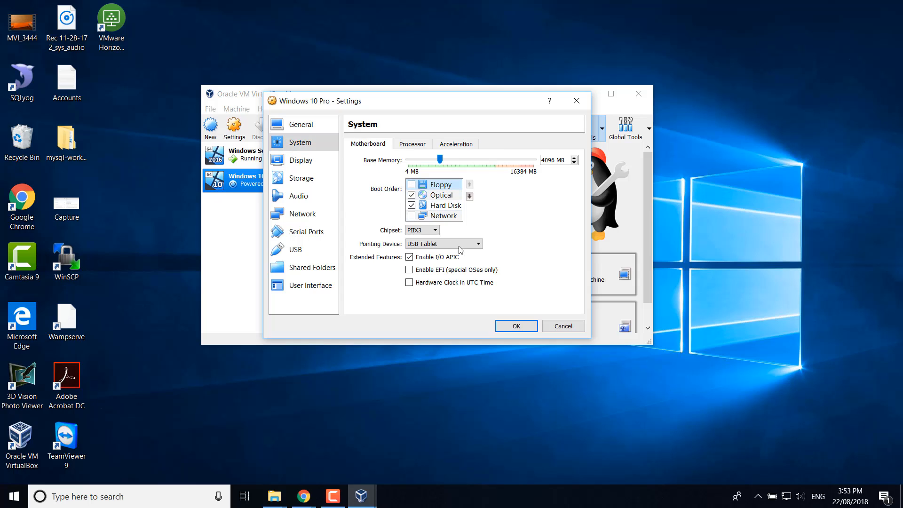
- Mount the Windows 10 ISO in the optical drive, set networking to Bridged Adapter, and save
{"action": "left_click", "coordinate": [302, 179]}
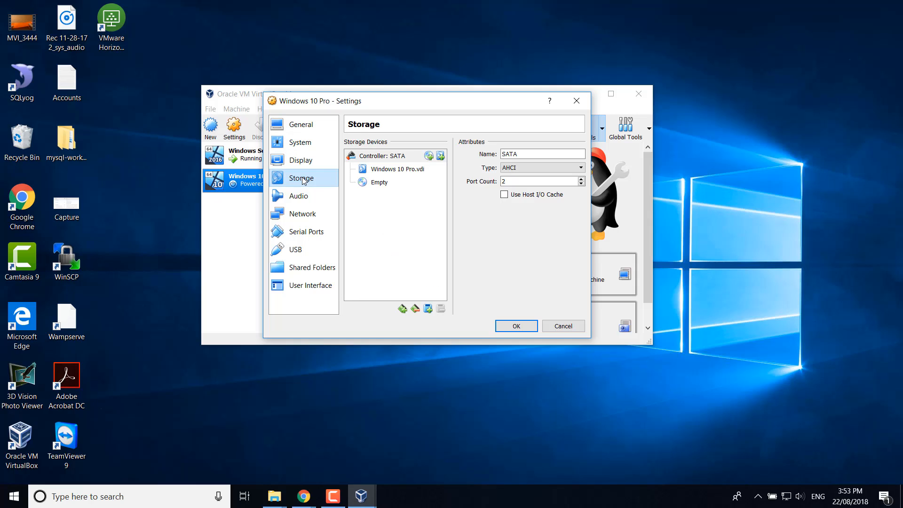
{"action": "left_click", "coordinate": [381, 183]}
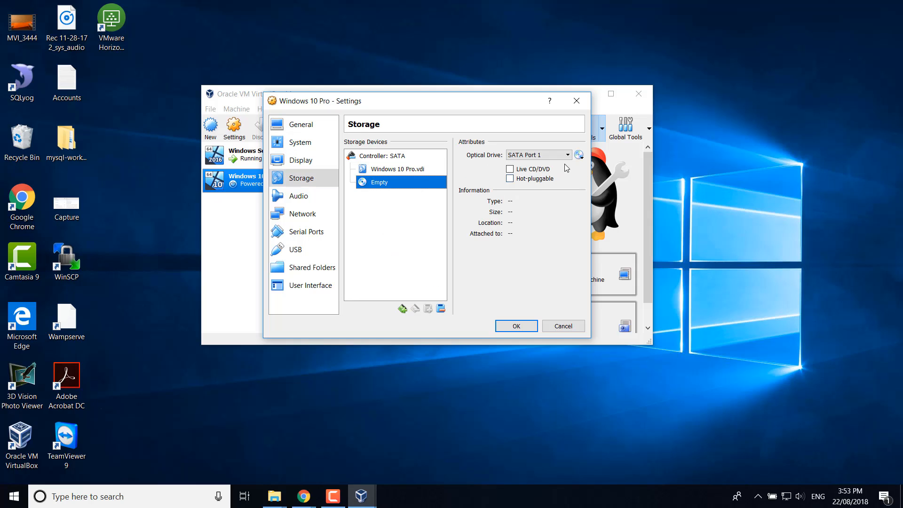
{"action": "left_click", "coordinate": [579, 155]}
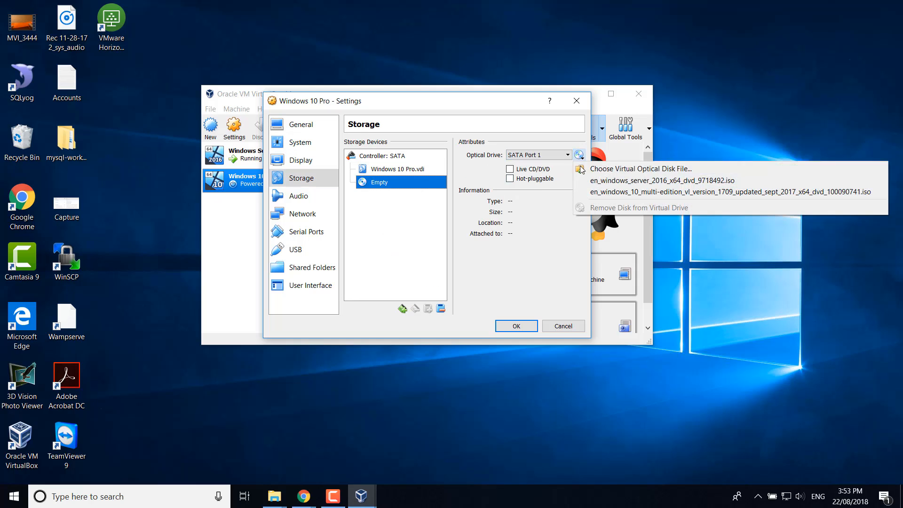
{"action": "left_click", "coordinate": [612, 192]}
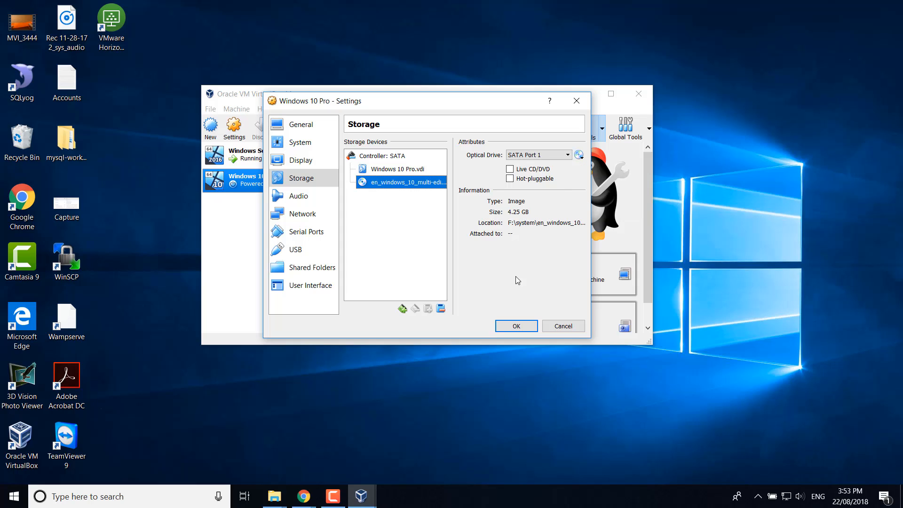
{"action": "left_click", "coordinate": [304, 214]}
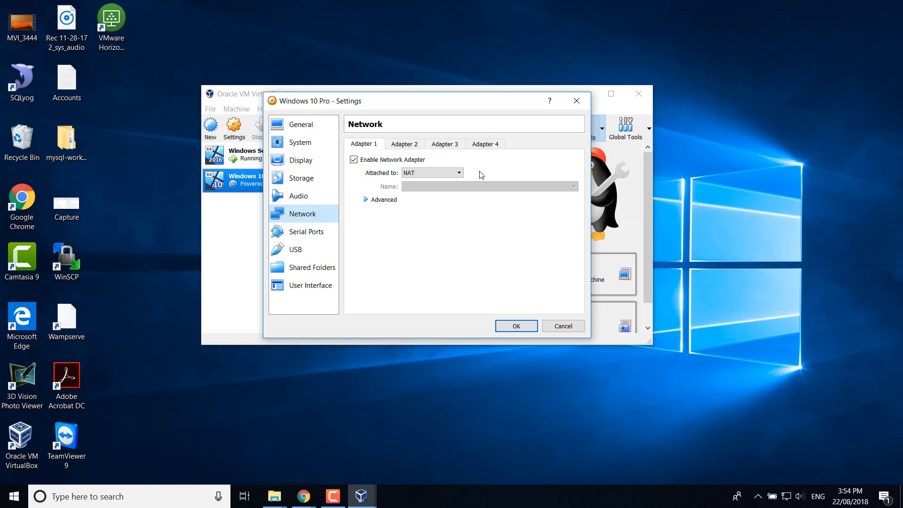
{"action": "left_click", "coordinate": [448, 177]}
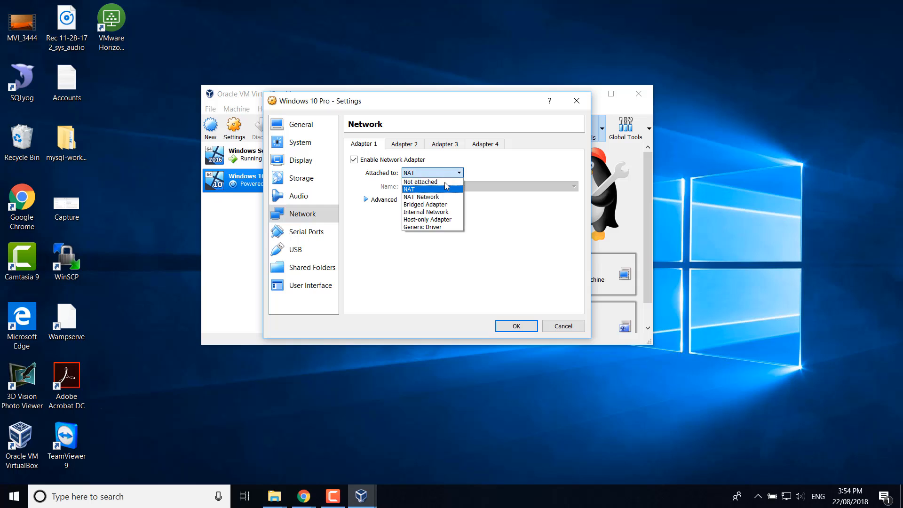
{"action": "left_click", "coordinate": [440, 206]}
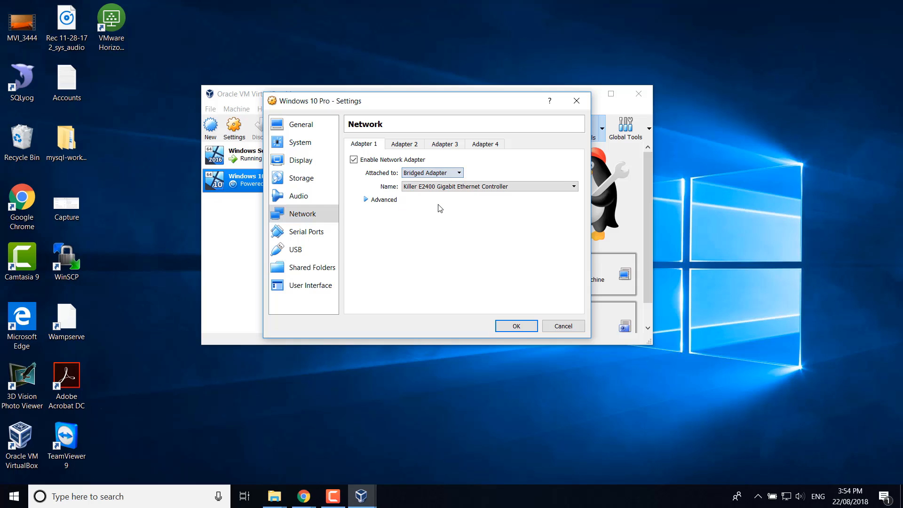
{"action": "left_click", "coordinate": [514, 326]}
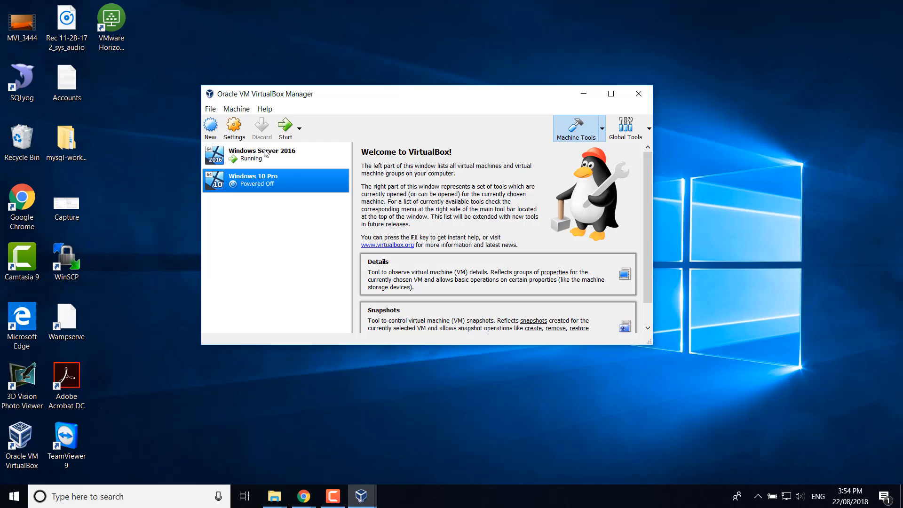
- Start the Windows 10 Pro VM and bring up the guest's Start menu search
{"action": "left_click", "coordinate": [285, 129]}
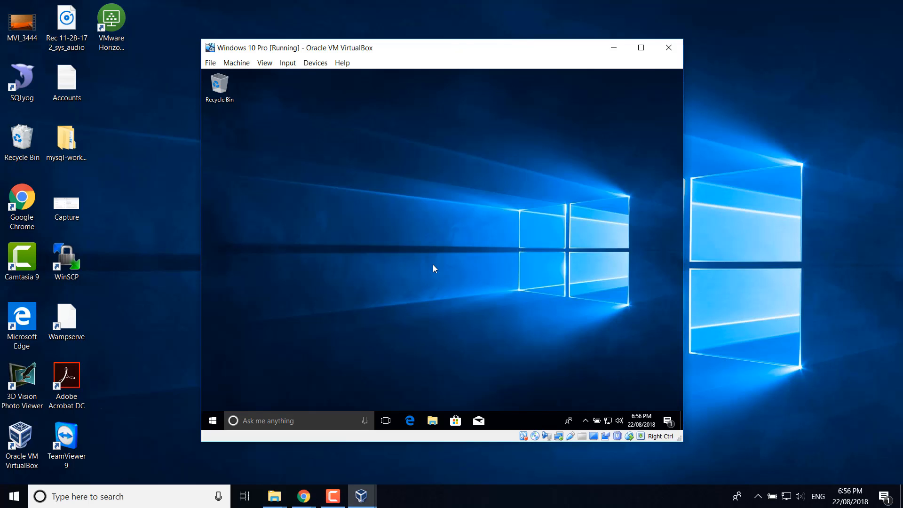
{"action": "key", "text": "super"}
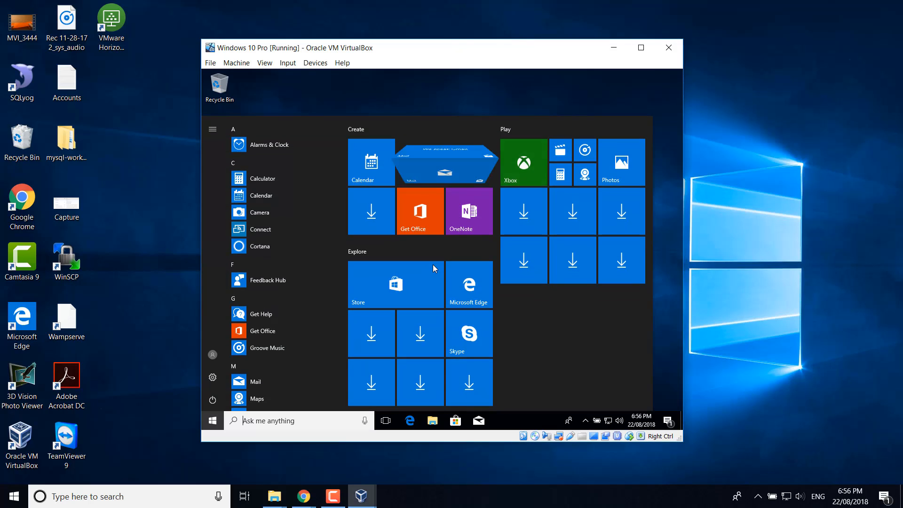
{"action": "type", "text": "ipconfig"}
{"action": "key", "text": "BackSpace"}
{"action": "key", "text": "BackSpace"}
{"action": "key", "text": "BackSpace"}
{"action": "key", "text": "BackSpace"}
{"action": "key", "text": "BackSpace"}
{"action": "key", "text": "BackSpace"}
{"action": "key", "text": "BackSpace"}
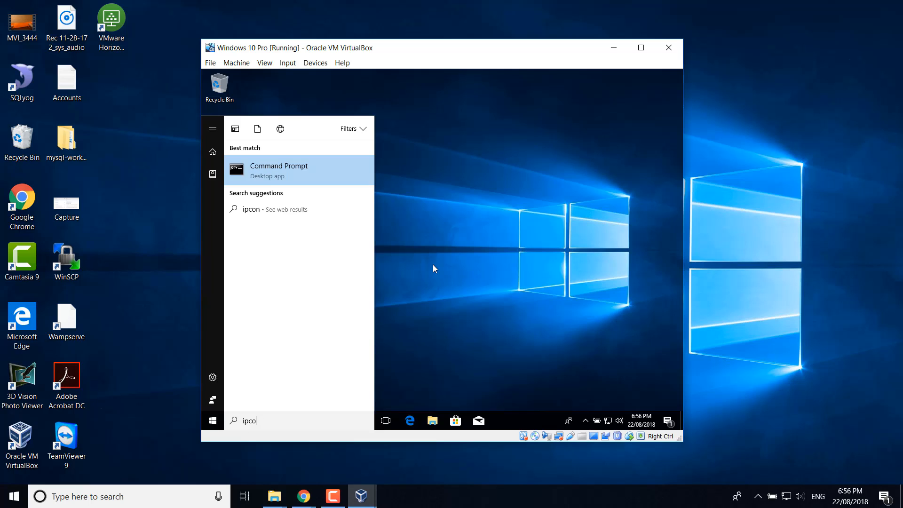
{"action": "key", "text": "Escape"}
{"action": "key", "text": "super"}
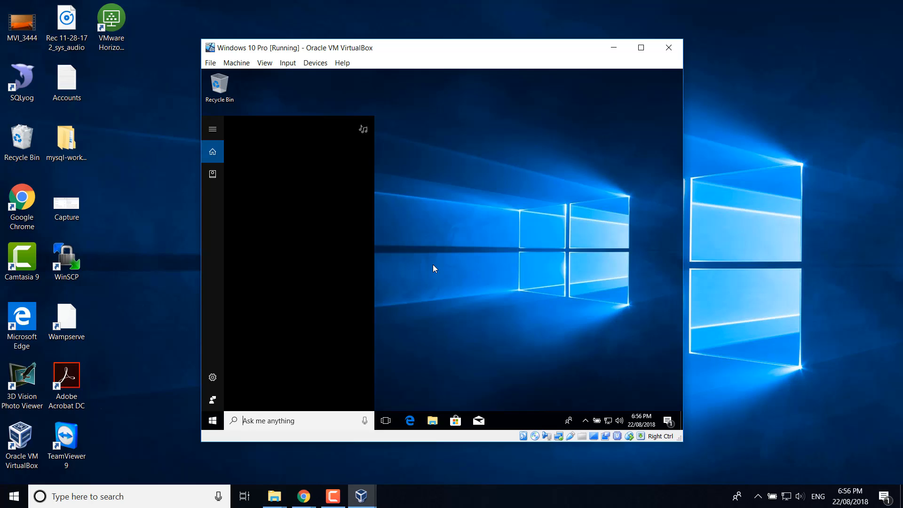
- Run ipconfig in Command Prompt to confirm IPv4 192.168.1.21 with gateway 192.168.1.1
{"action": "type", "text": "cmd"}
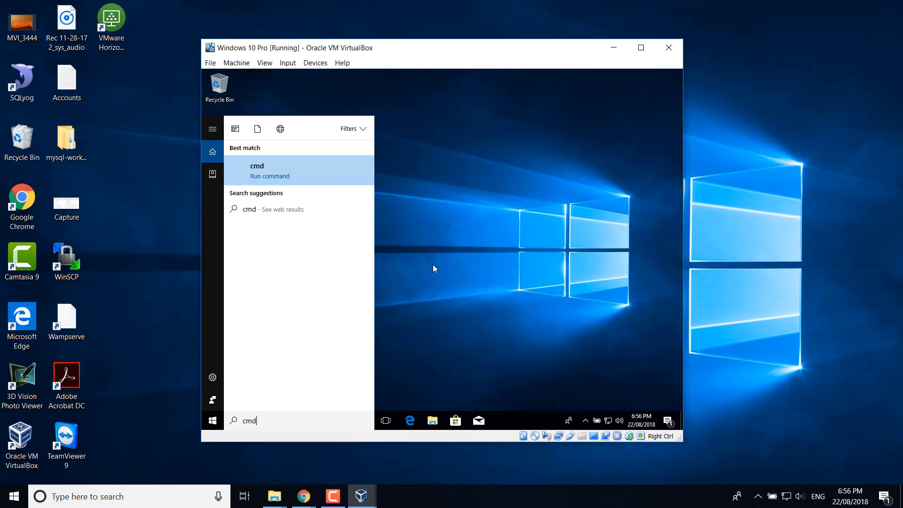
{"action": "key", "text": "Return"}
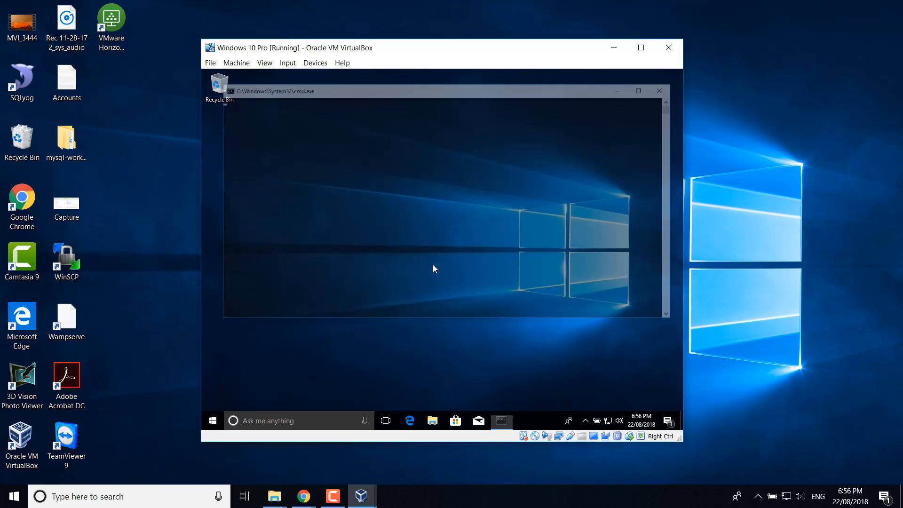
{"action": "type", "text": "ipconfig"}
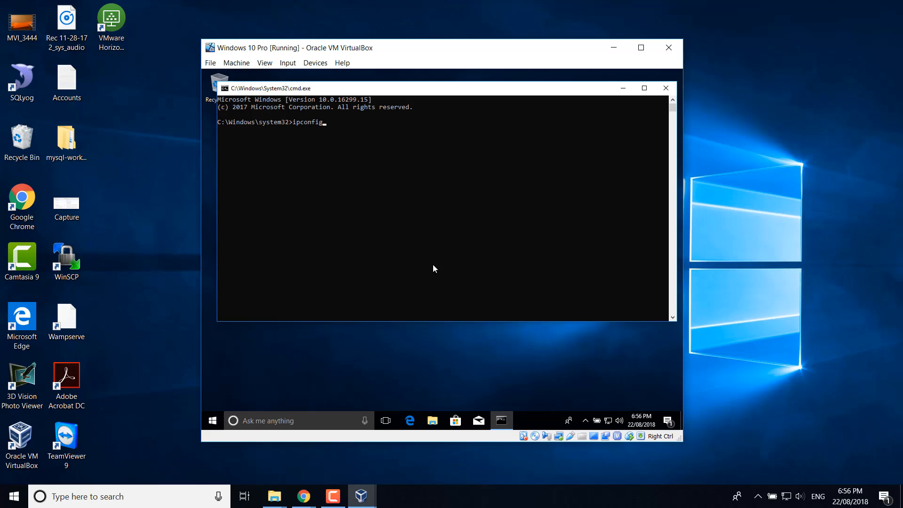
{"action": "key", "text": "Return"}
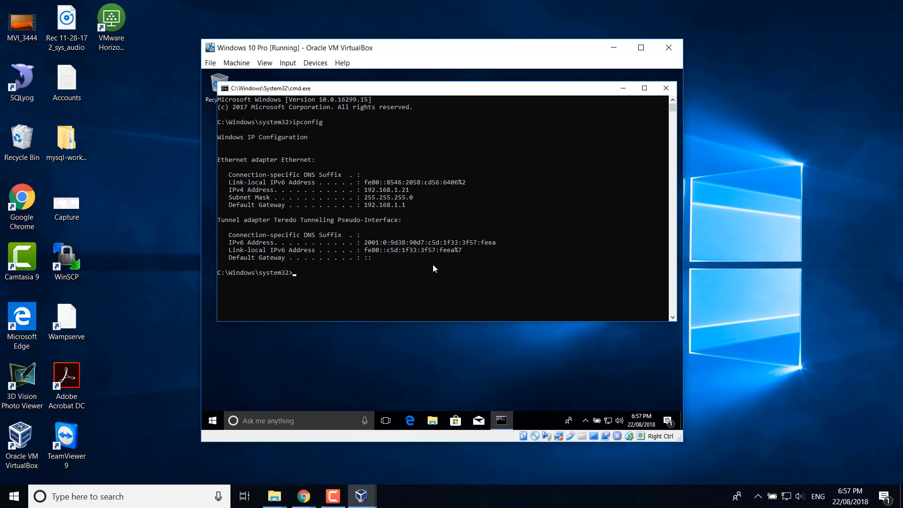
{"action": "left_click", "coordinate": [664, 90]}
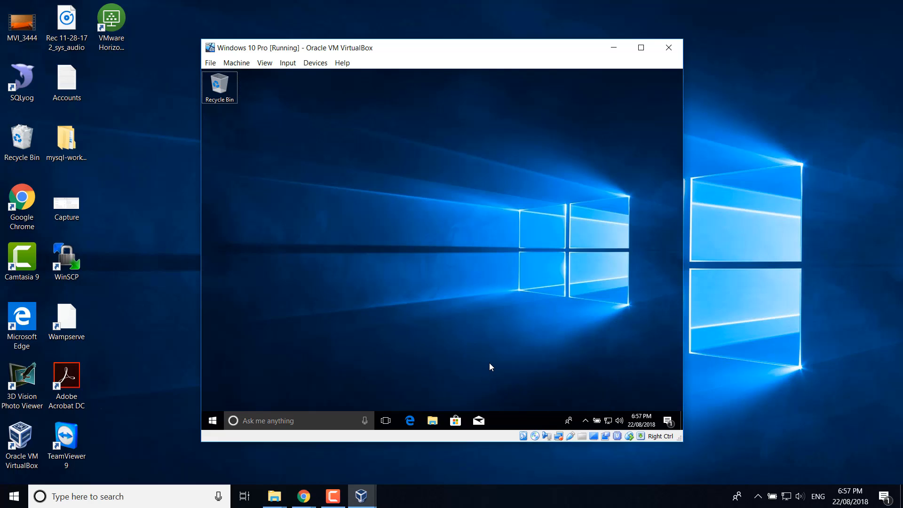
- From Access work or school settings, request joining the local Active Directory domain SHAREOURLOVE
{"action": "key", "text": "super"}
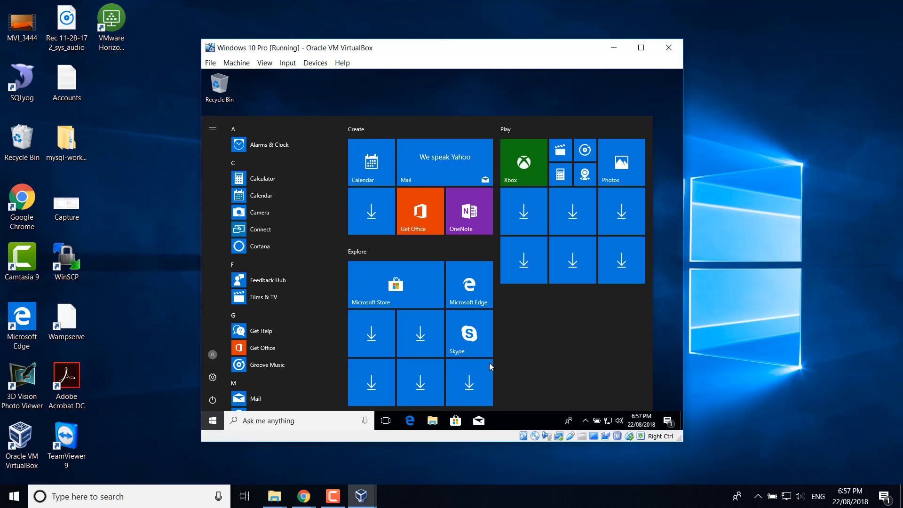
{"action": "type", "text": "connect to"}
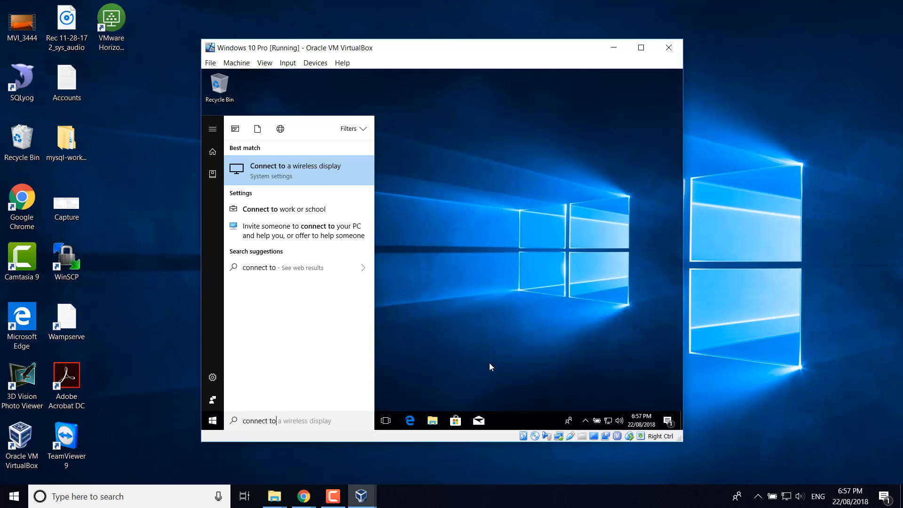
{"action": "type", "text": " wor"}
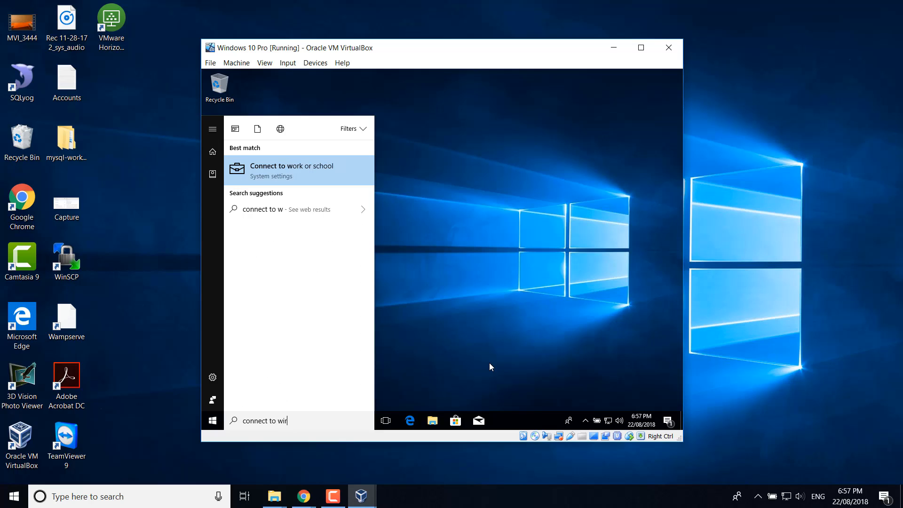
{"action": "type", "text": "k"}
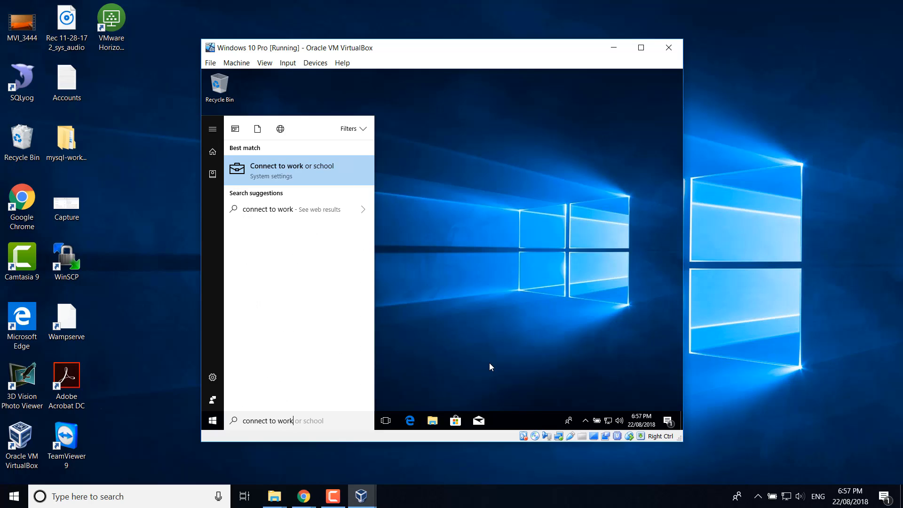
{"action": "key", "text": "Return"}
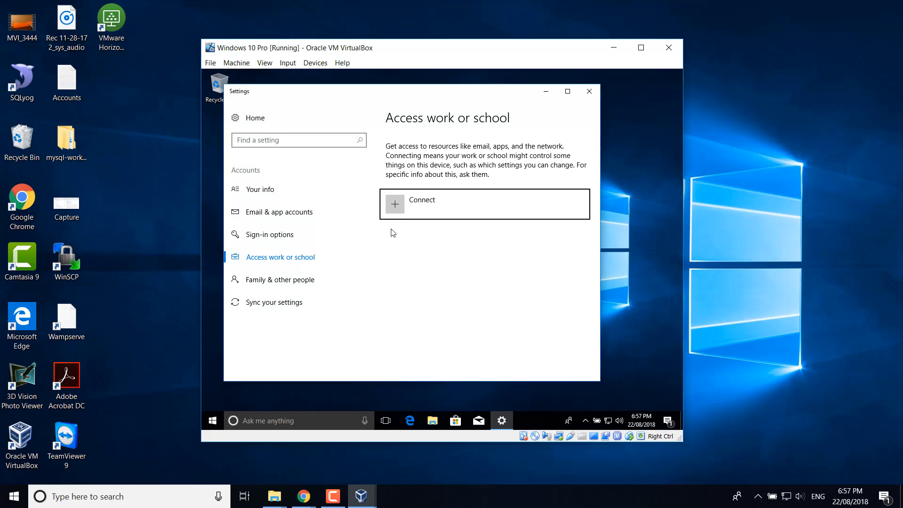
{"action": "left_click", "coordinate": [417, 204]}
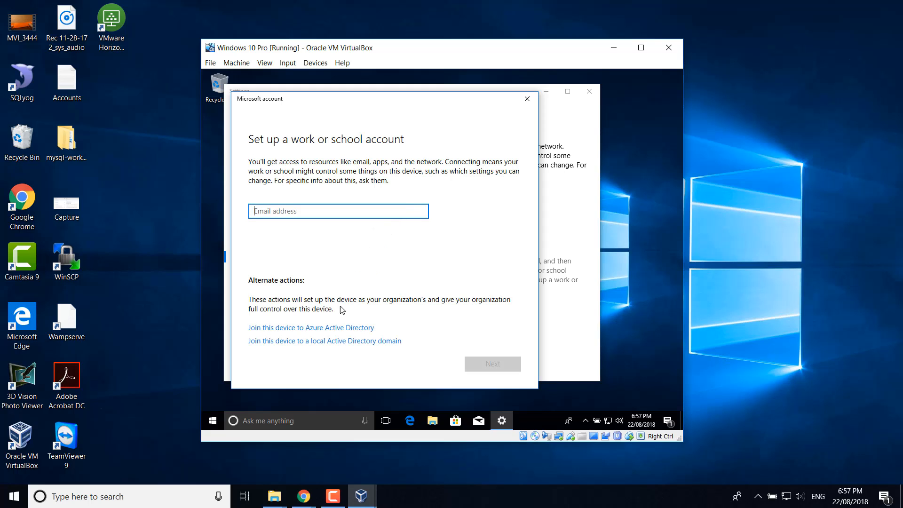
{"action": "left_click", "coordinate": [311, 342]}
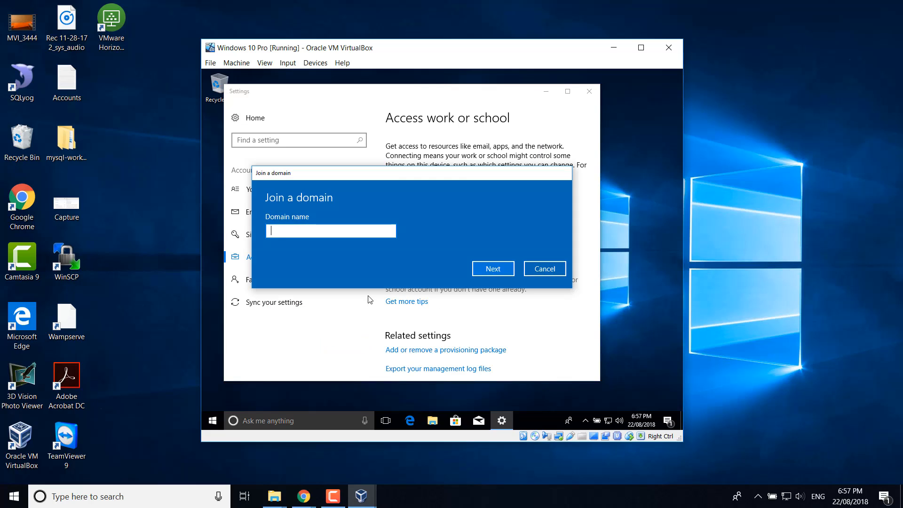
{"action": "type", "text": "SHAREOURLOVE"}
{"action": "left_click", "coordinate": [492, 268]}
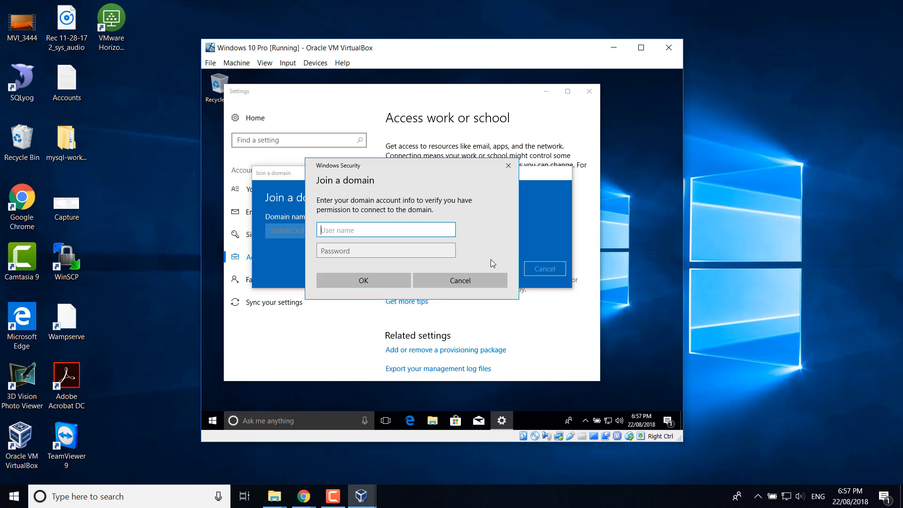
- Enter the domain account's user name and password and submit them
{"action": "key", "text": "Tab"}
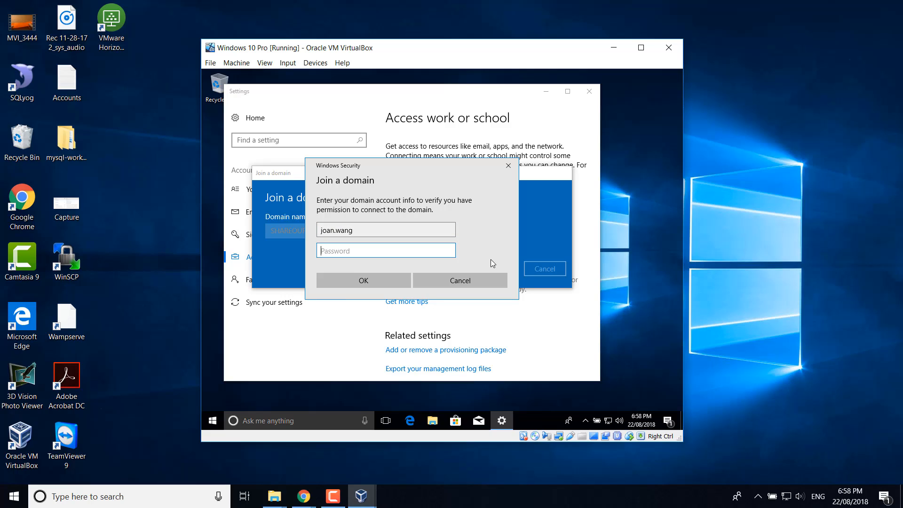
{"action": "type", "text": "********"}
{"action": "key", "text": "Return"}
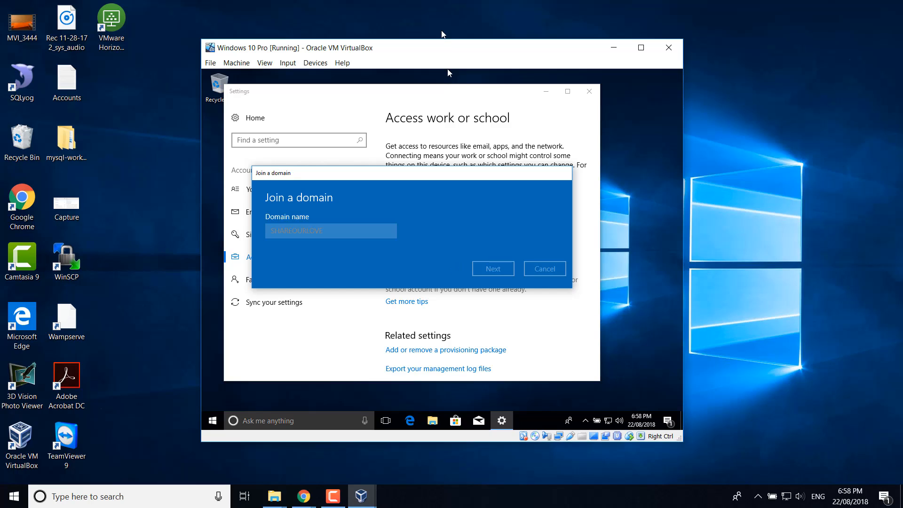
- Check the Windows Server VM window, then minimize it
{"action": "left_click_drag", "start_coordinate": [440, 52], "coordinate": [245, 76]}
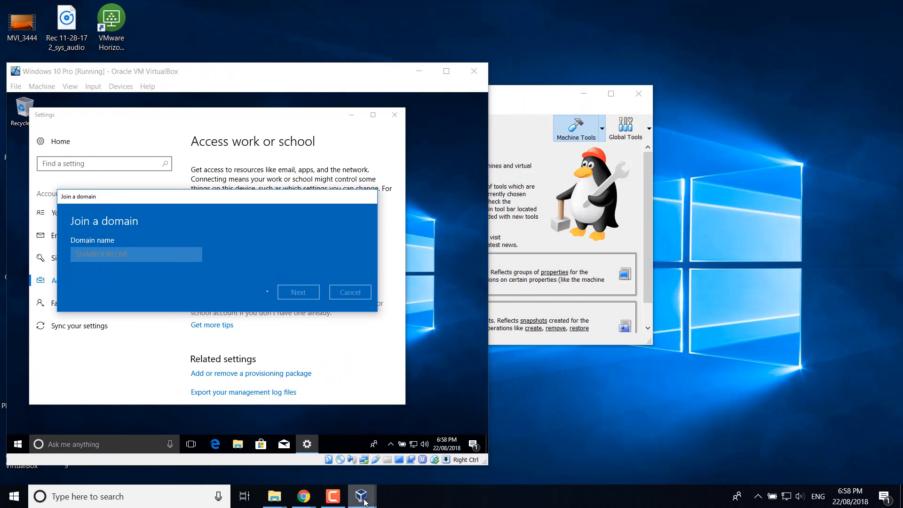
{"action": "mouse_move", "coordinate": [361, 496]}
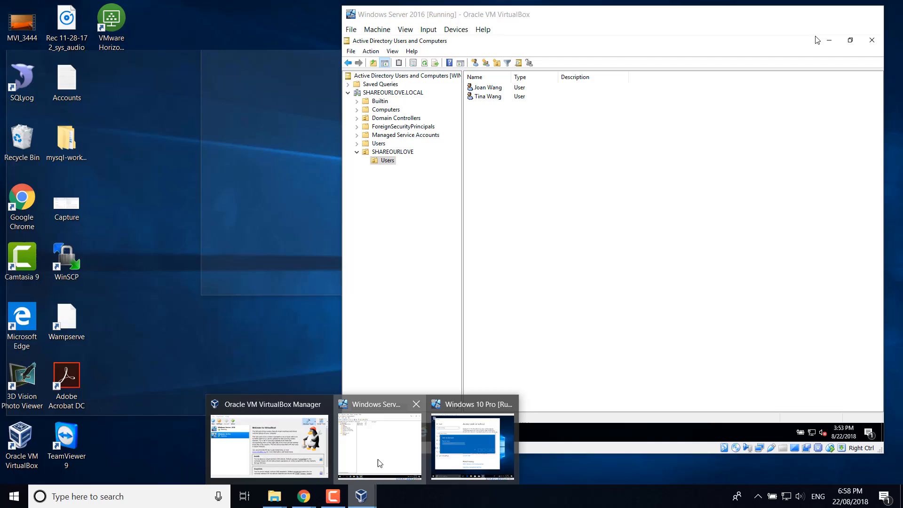
{"action": "left_click", "coordinate": [380, 463]}
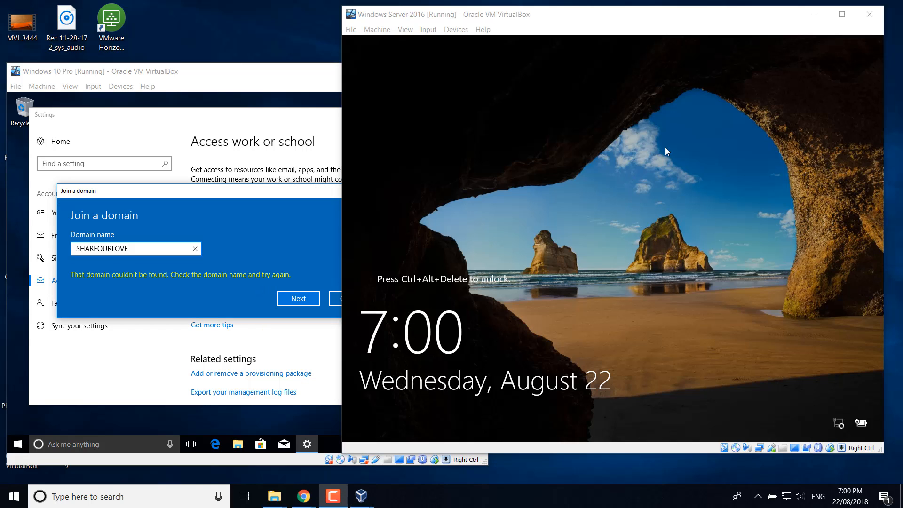
{"action": "left_click", "coordinate": [815, 14]}
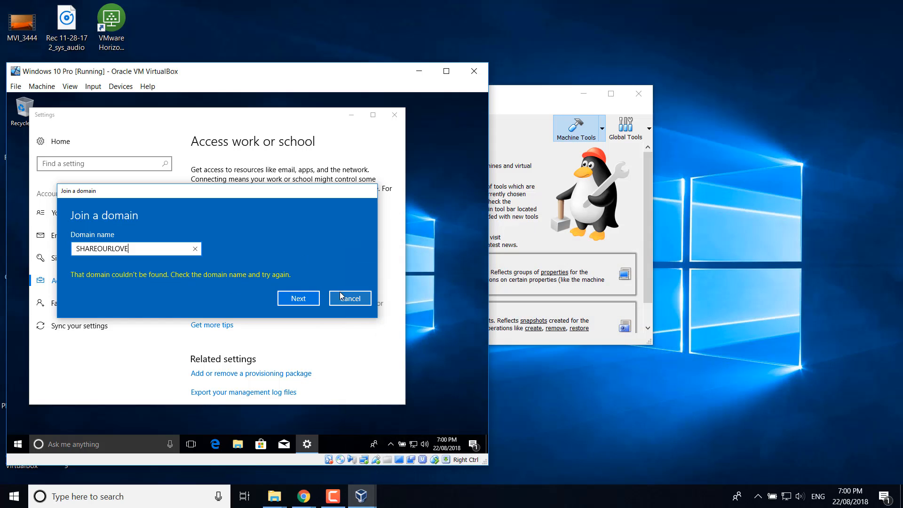
- Cancel the failed domain join, close Settings, and bring up the guest's Start menu
{"action": "left_click", "coordinate": [360, 300]}
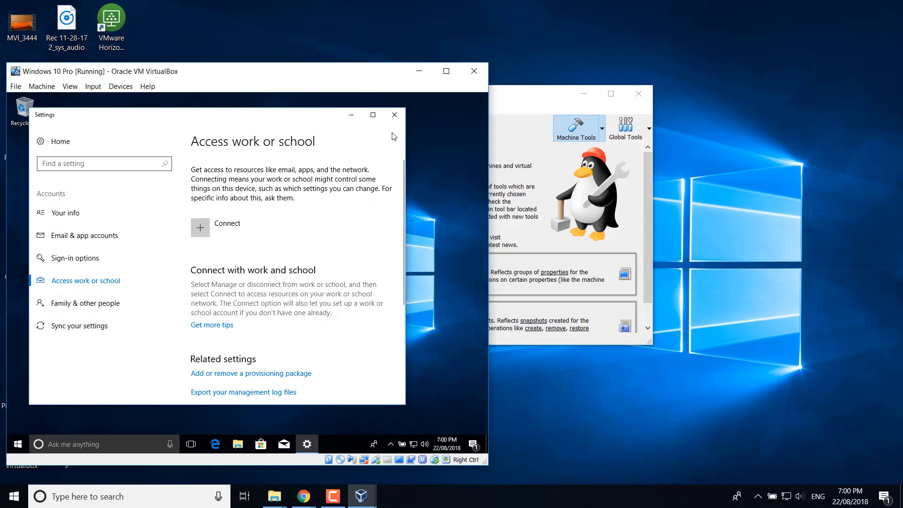
{"action": "left_click", "coordinate": [395, 115]}
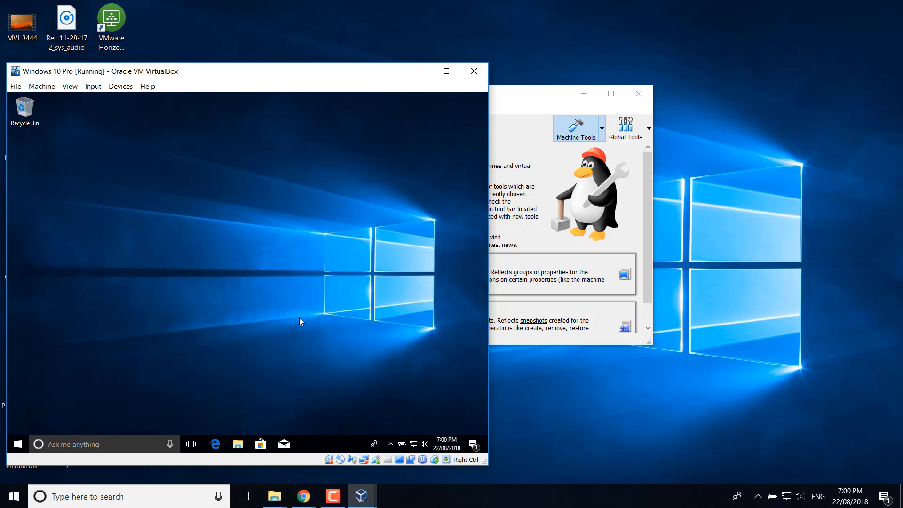
{"action": "key", "text": "super"}
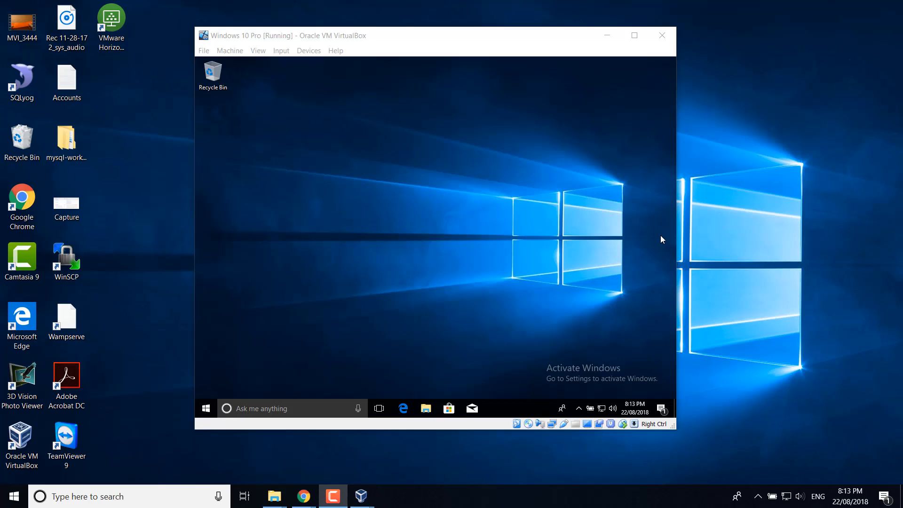
- Open This PC's system properties and the computer name/domain change dialog
{"action": "left_click", "coordinate": [427, 408]}
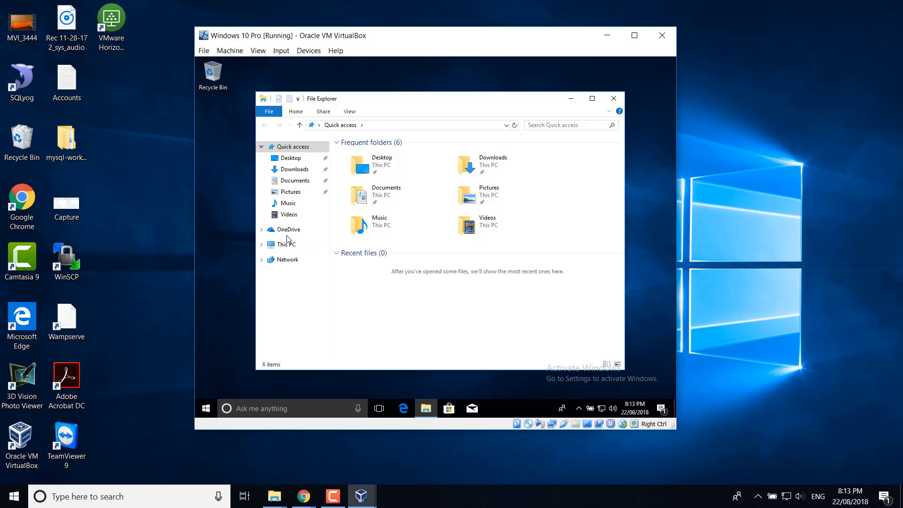
{"action": "right_click", "coordinate": [281, 248]}
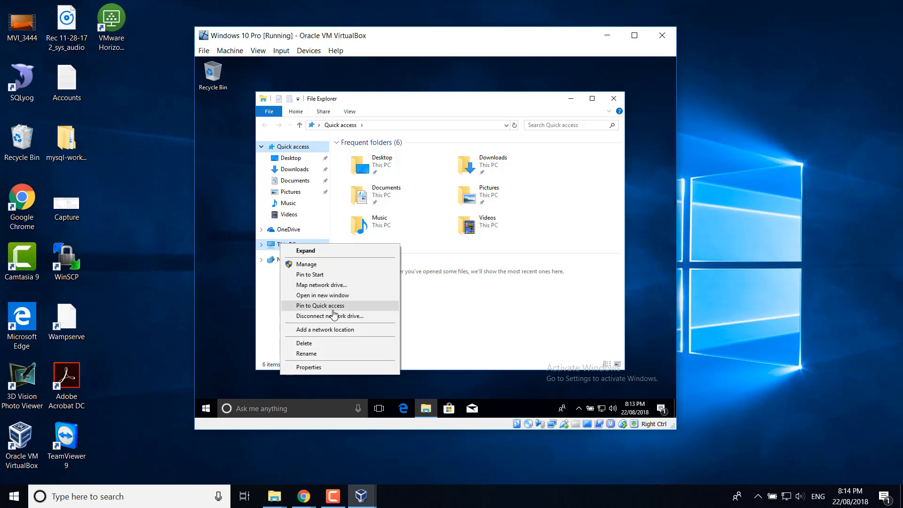
{"action": "left_click", "coordinate": [313, 367]}
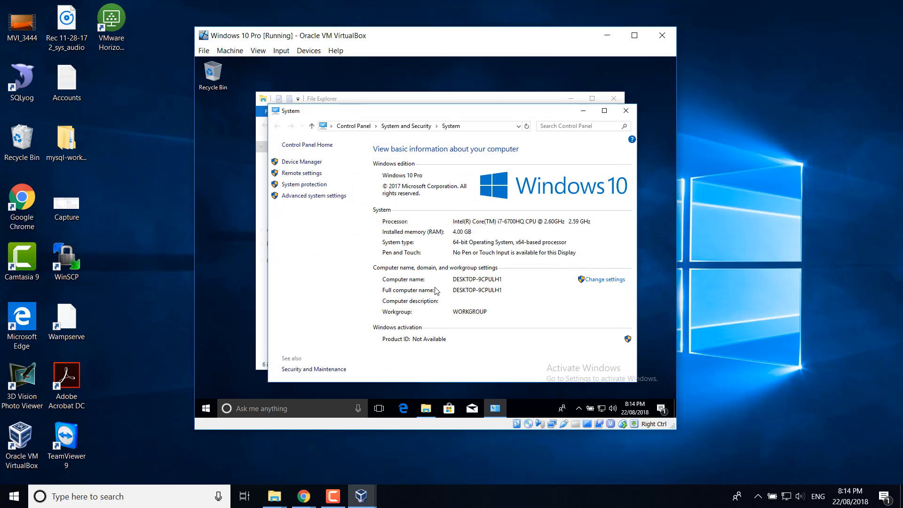
{"action": "left_click", "coordinate": [598, 280]}
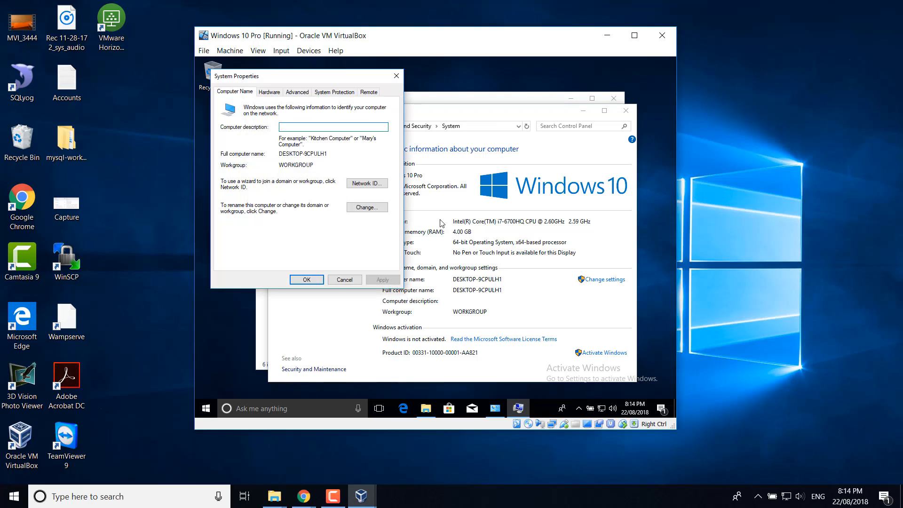
{"action": "left_click", "coordinate": [377, 213]}
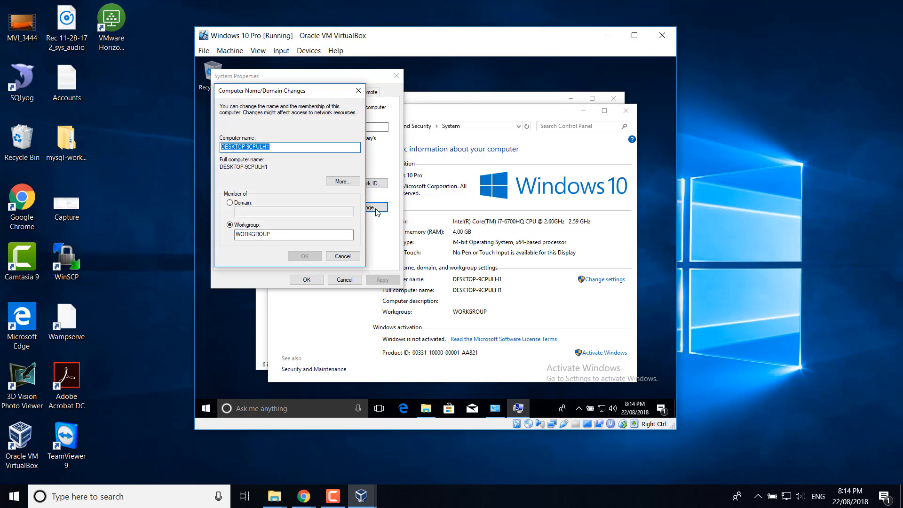
- Set the computer to be a member of domain SHAREOURLOVE.LOCAL and apply
{"action": "left_click", "coordinate": [230, 202]}
{"action": "left_click", "coordinate": [250, 211]}
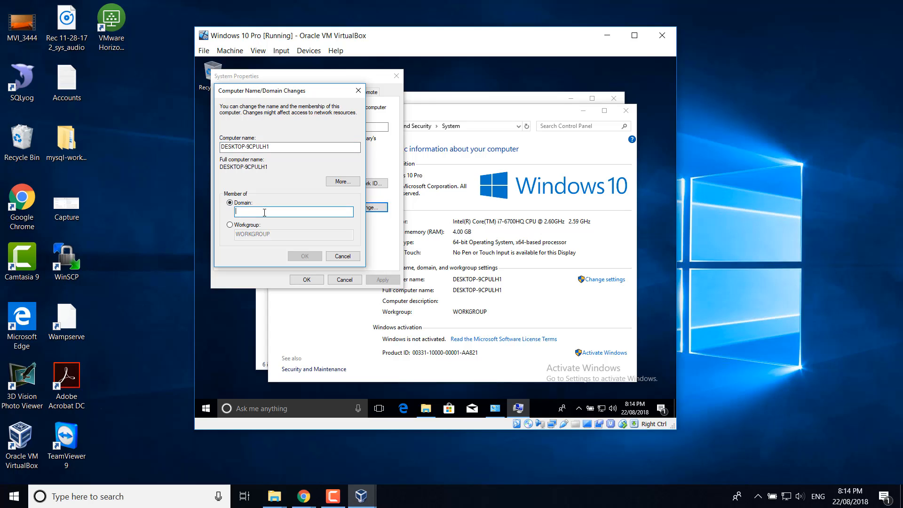
{"action": "type", "text": "SHAREOURLOVE"}
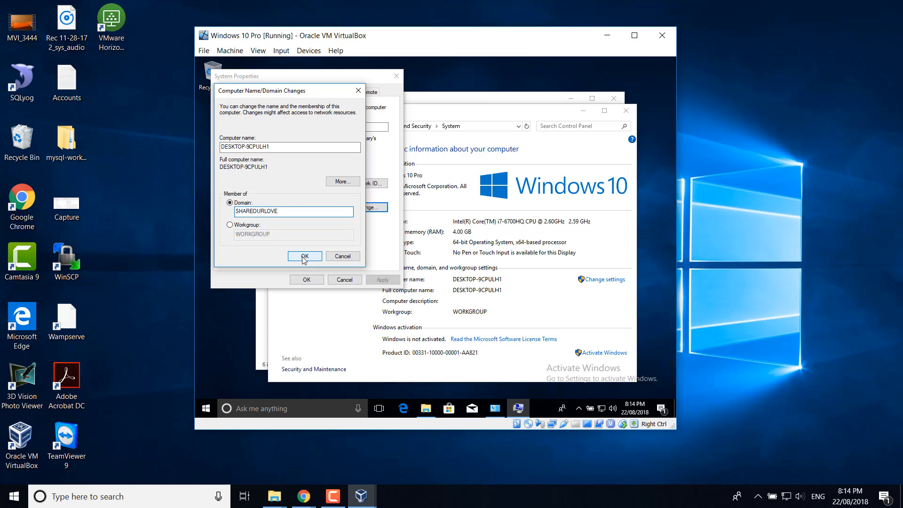
{"action": "type", "text": ".LOCAL"}
{"action": "left_click", "coordinate": [304, 257]}
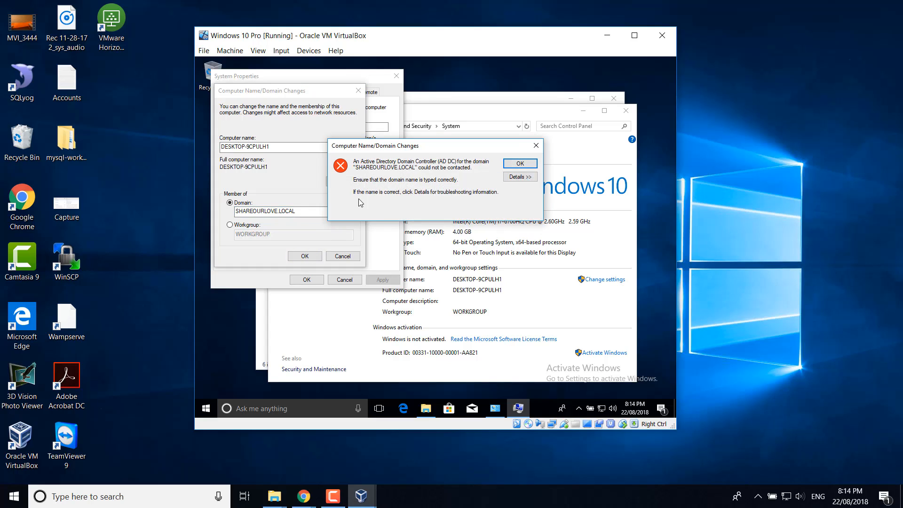
- Review the unreachable domain controller error details, dismiss it, and cancel the change
{"action": "left_click", "coordinate": [519, 177]}
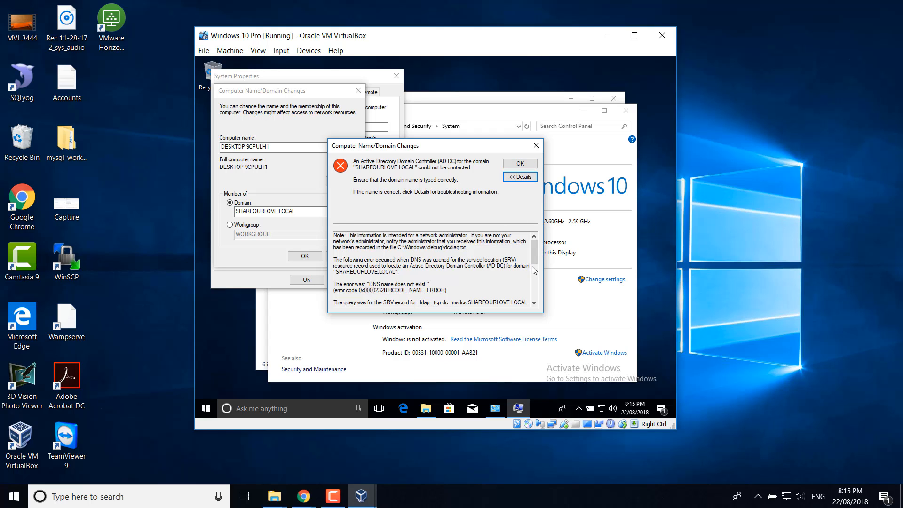
{"action": "left_click_drag", "start_coordinate": [534, 260], "coordinate": [534, 282]}
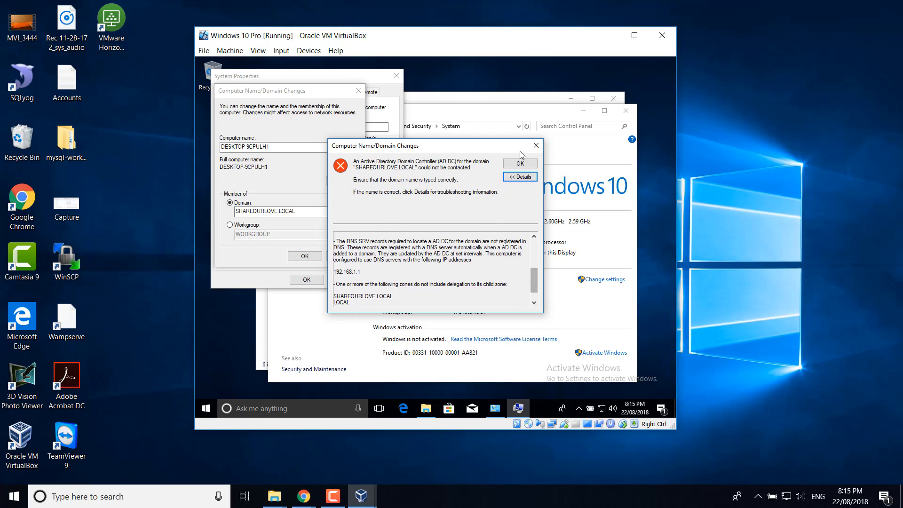
{"action": "left_click", "coordinate": [537, 147]}
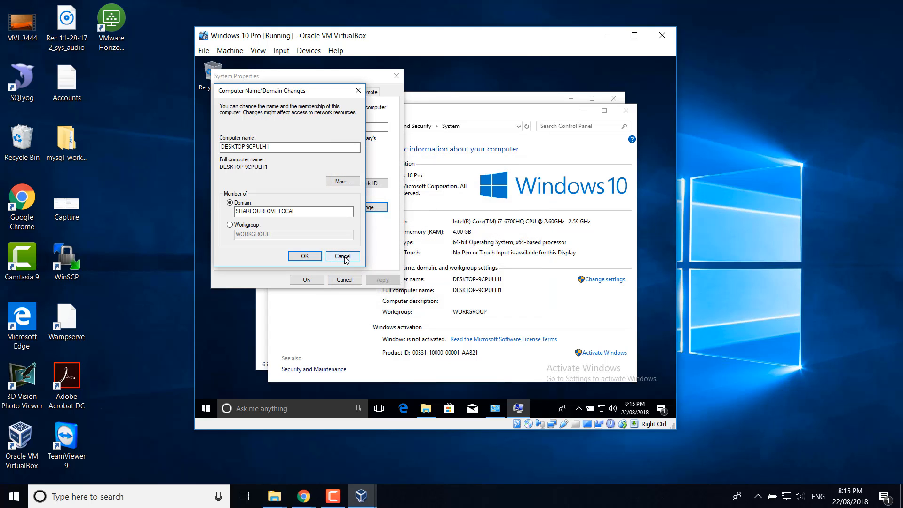
{"action": "left_click", "coordinate": [344, 257]}
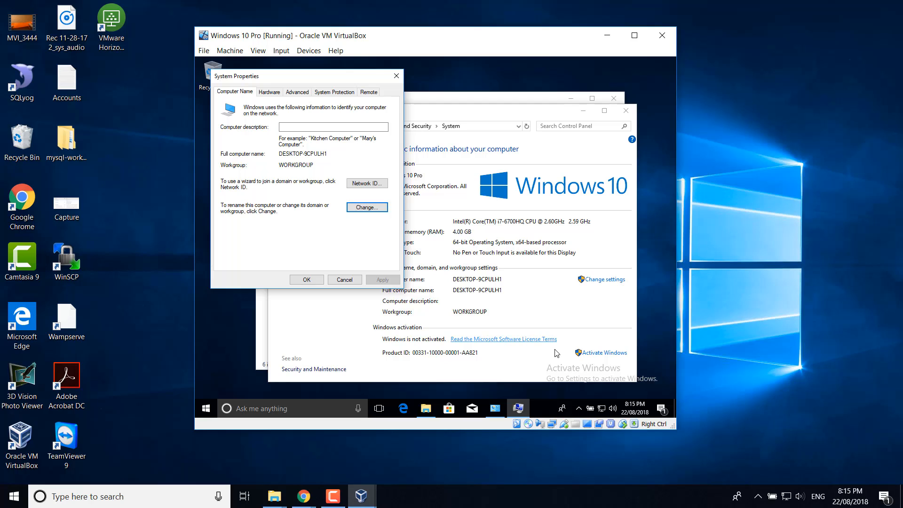
- Open the Ethernet adapter's IPv4 properties from network settings
{"action": "right_click", "coordinate": [600, 413]}
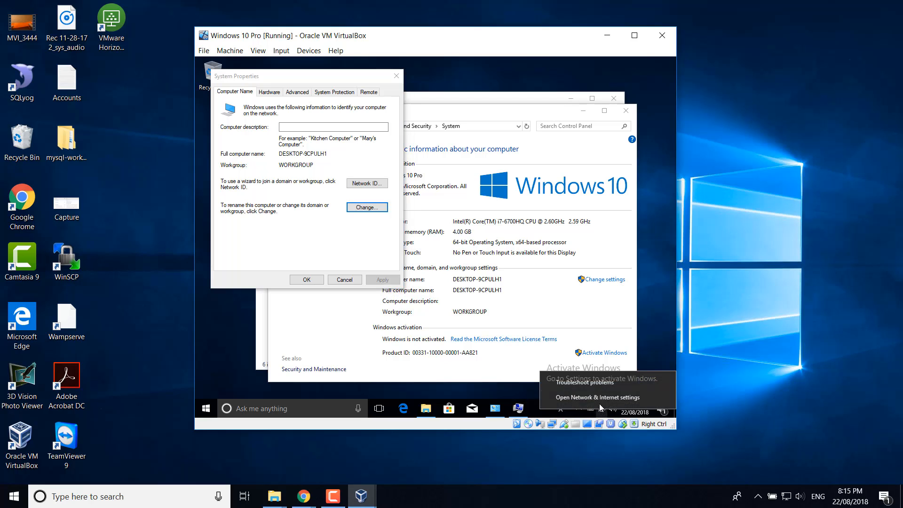
{"action": "left_click", "coordinate": [597, 397]}
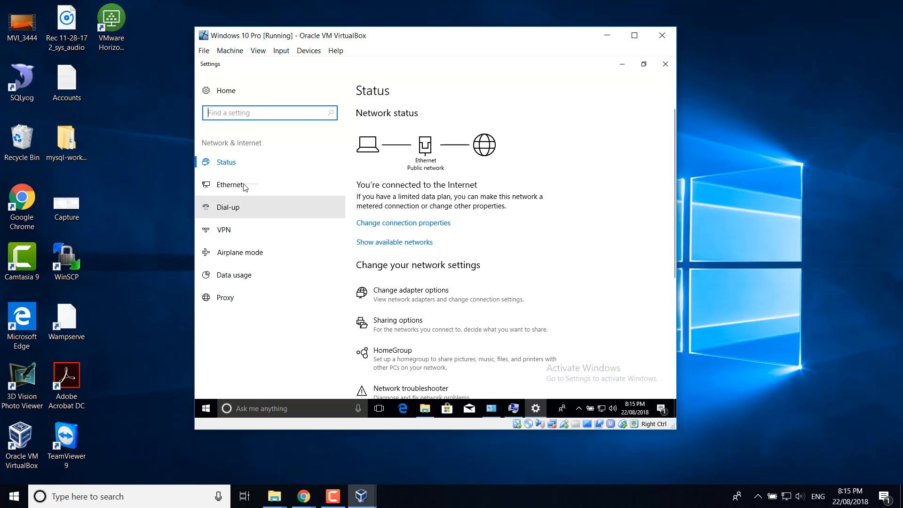
{"action": "left_click", "coordinate": [232, 184]}
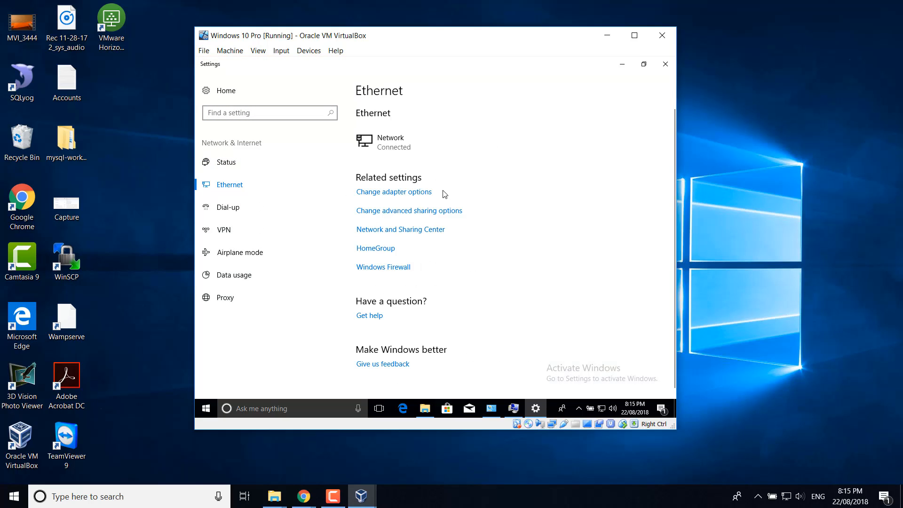
{"action": "left_click", "coordinate": [390, 194]}
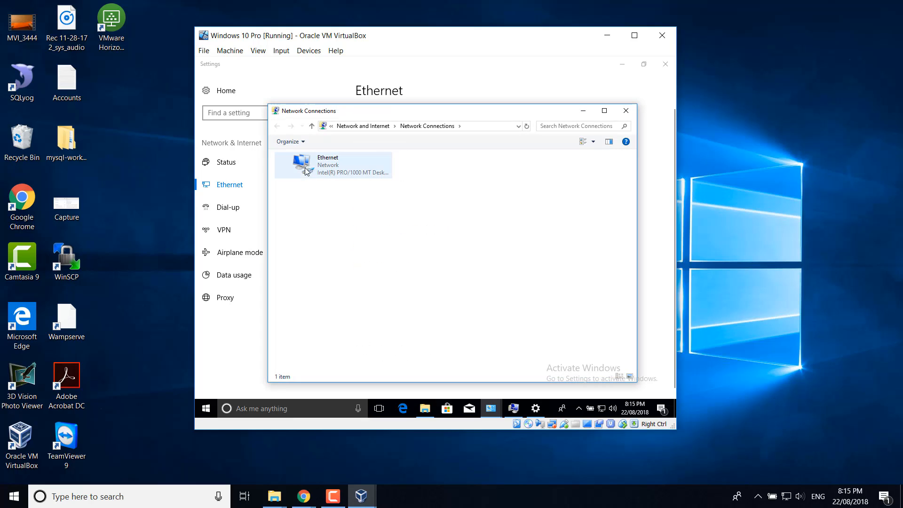
{"action": "double_click", "coordinate": [320, 165]}
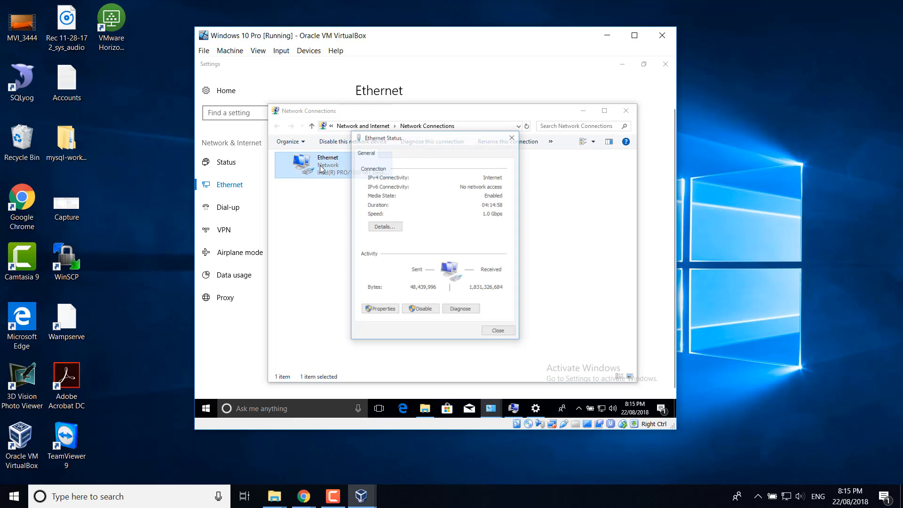
{"action": "left_click", "coordinate": [380, 310]}
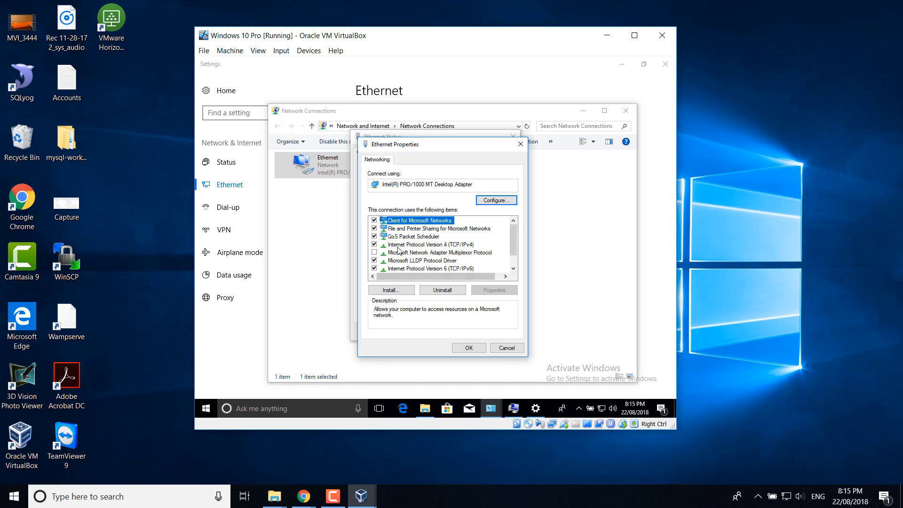
{"action": "double_click", "coordinate": [399, 245]}
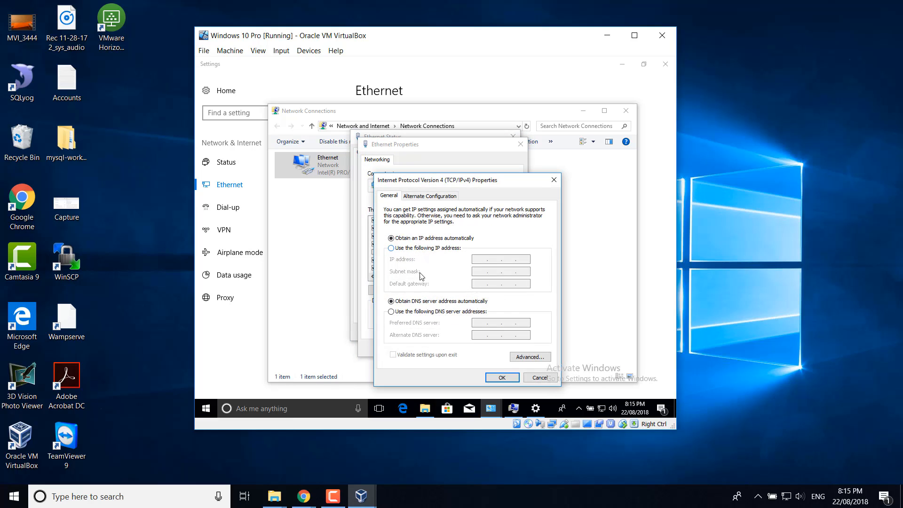
- Set the preferred DNS server to 192.168.1.254 and close the adapter windows
{"action": "left_click", "coordinate": [414, 313]}
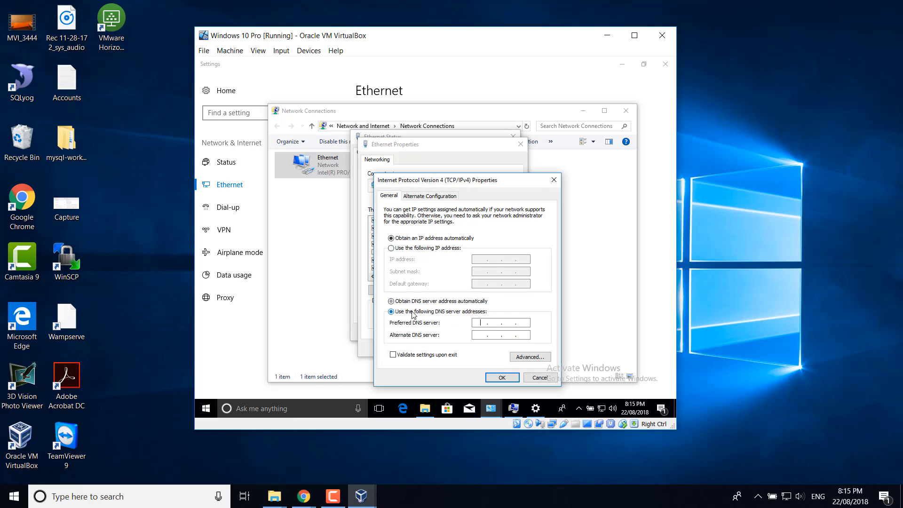
{"action": "left_click", "coordinate": [483, 324]}
{"action": "type", "text": "192 . 168 . 1 . 254"}
{"action": "left_click", "coordinate": [502, 378]}
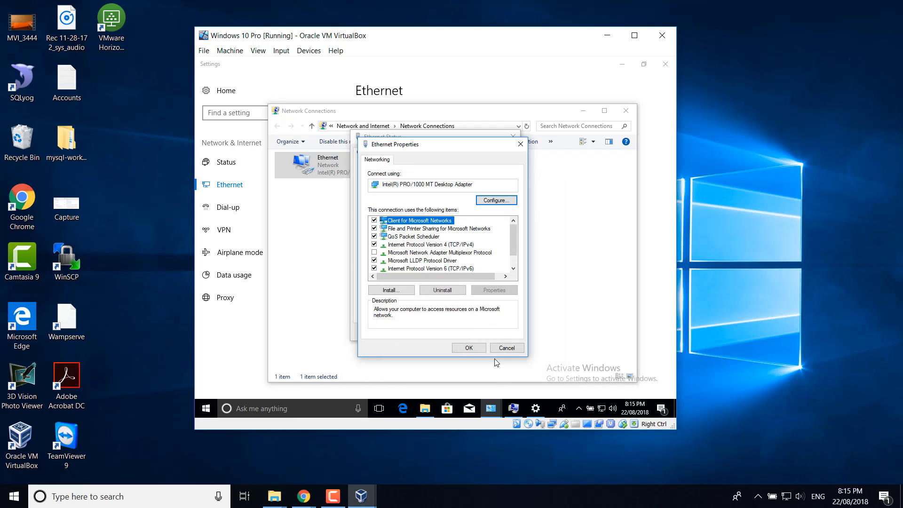
{"action": "left_click", "coordinate": [469, 349]}
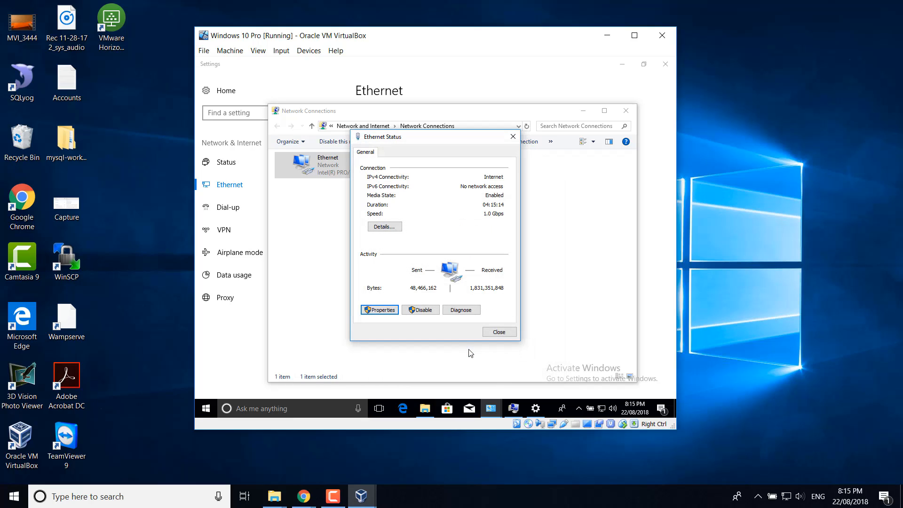
{"action": "left_click", "coordinate": [498, 332]}
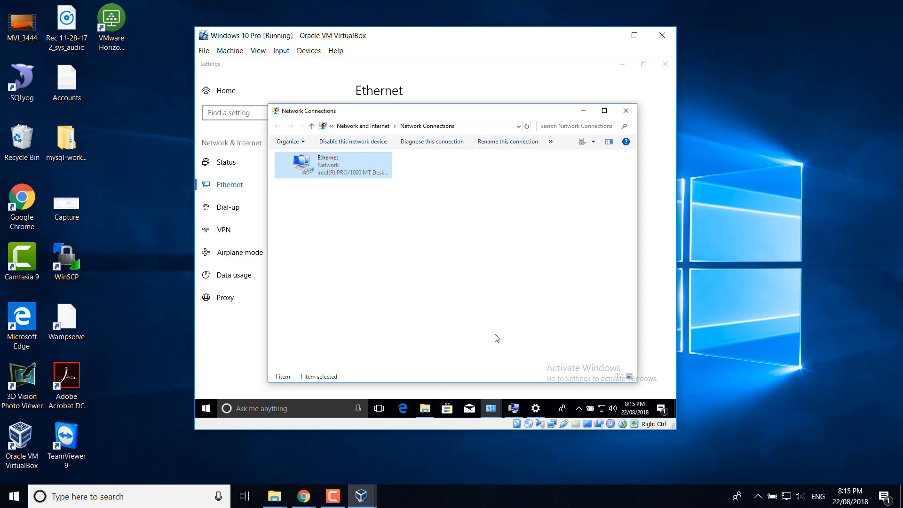
{"action": "left_click", "coordinate": [584, 111]}
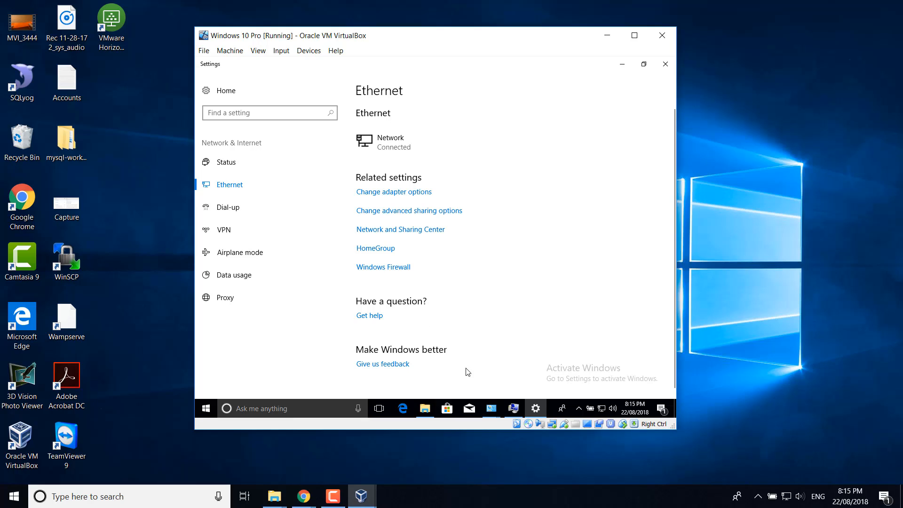
- In System Properties, change the computer's membership to domain SHAREOURLOVE and submit
{"action": "left_click", "coordinate": [514, 410]}
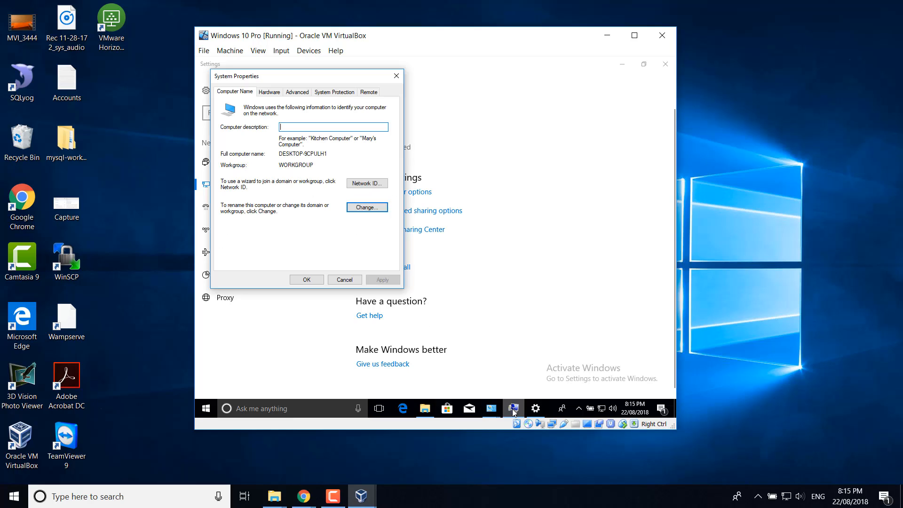
{"action": "left_click", "coordinate": [375, 214]}
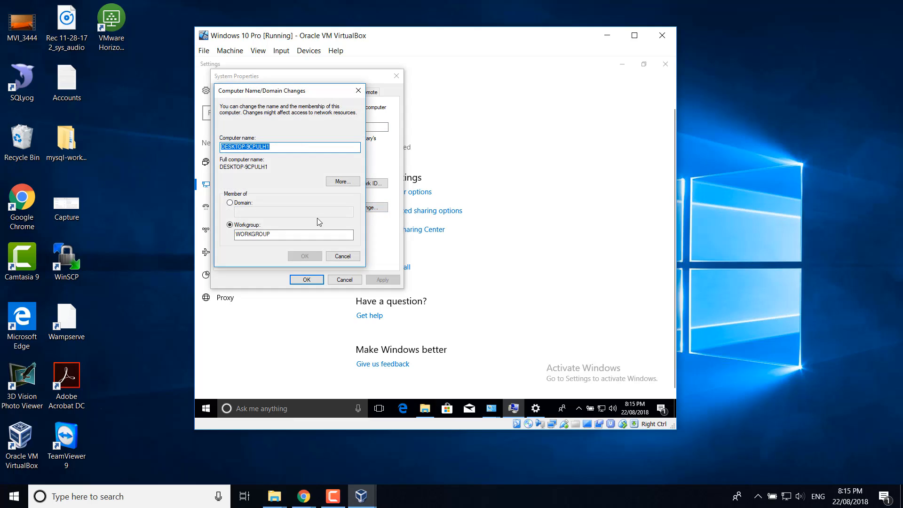
{"action": "left_click", "coordinate": [239, 203]}
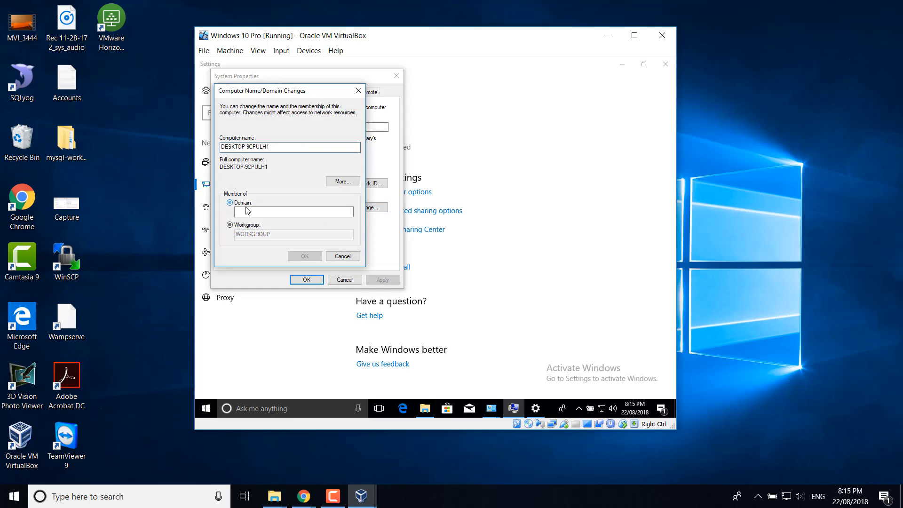
{"action": "left_click", "coordinate": [283, 214]}
{"action": "type", "text": "SHARE"}
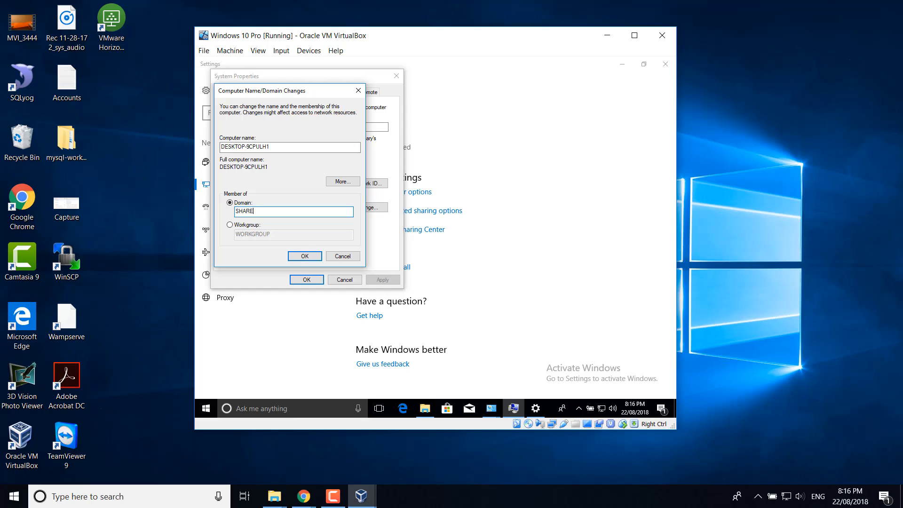
{"action": "type", "text": "OURLOVE"}
{"action": "left_click", "coordinate": [302, 256]}
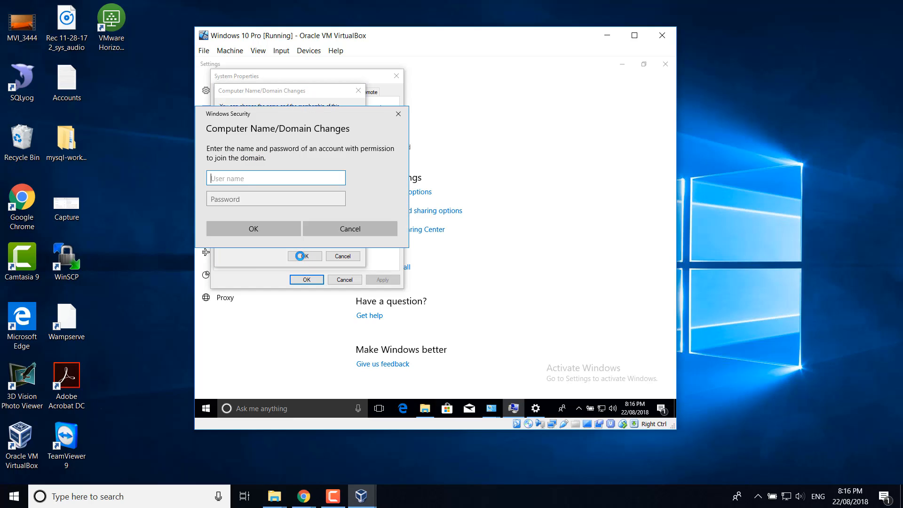
- Enter the authorised domain account's user name and password in the credentials prompt
{"action": "left_click_drag", "start_coordinate": [309, 112], "coordinate": [423, 132]}
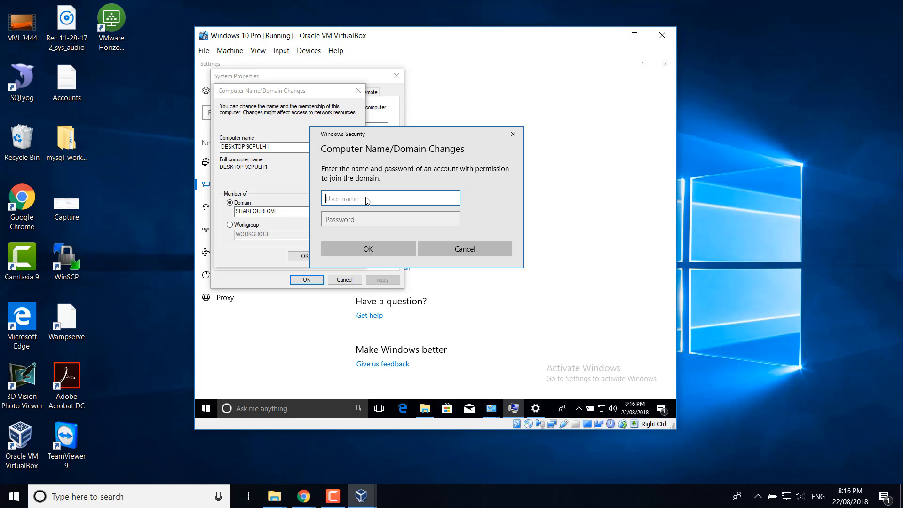
{"action": "key", "text": "Tab"}
{"action": "type", "text": "•"}
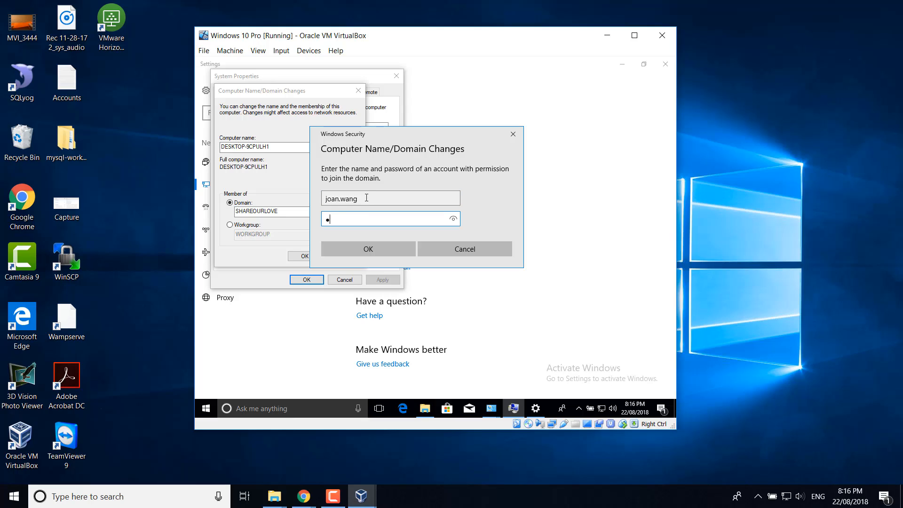
{"action": "type", "text": "••"}
- Submit the credentials, acknowledge the SHAREOURLOVE.LOCAL welcome and restart notices, and close System Properties
{"action": "left_click", "coordinate": [366, 249]}
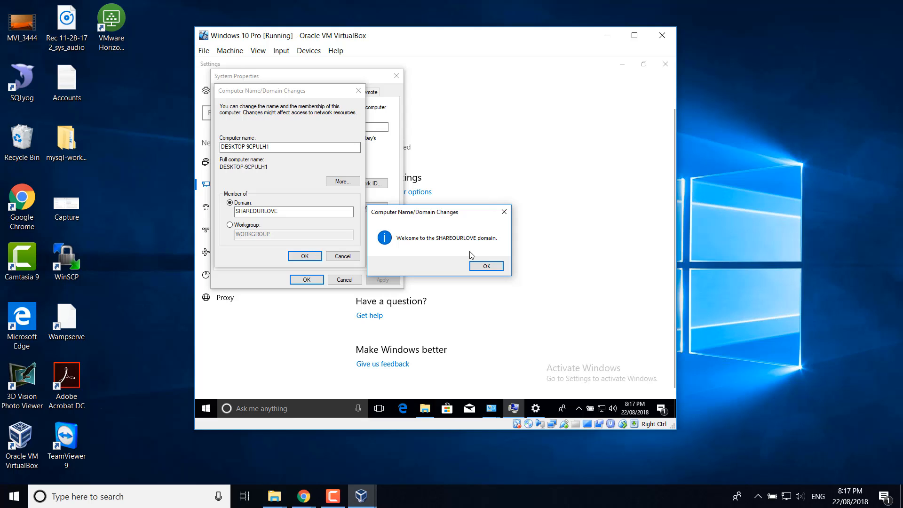
{"action": "left_click", "coordinate": [481, 266]}
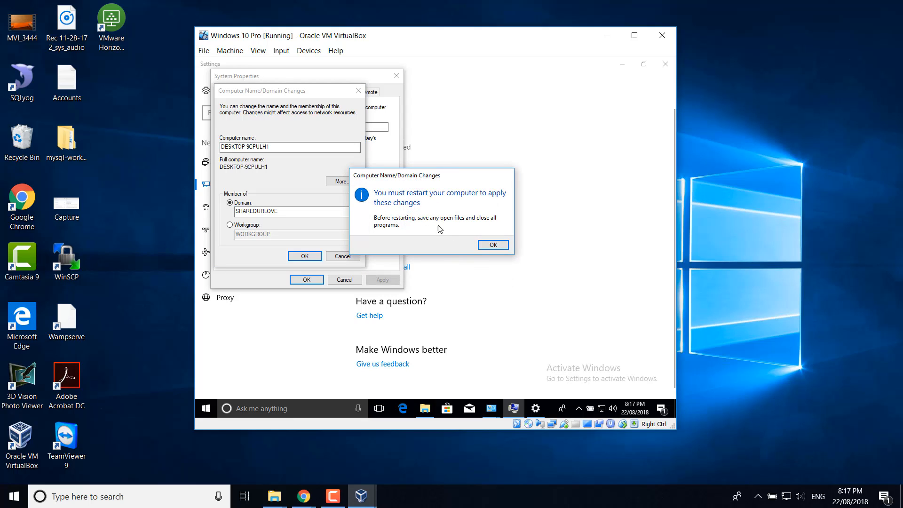
{"action": "left_click", "coordinate": [492, 245]}
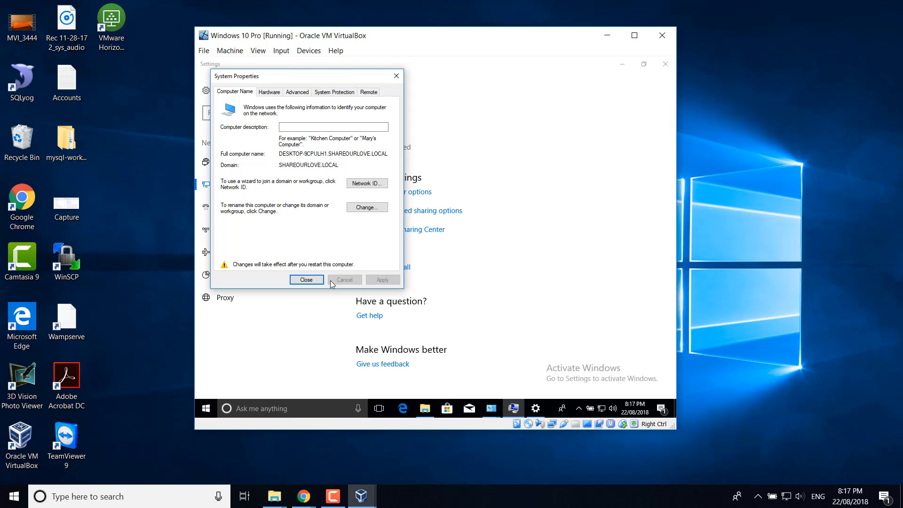
{"action": "left_click", "coordinate": [306, 280]}
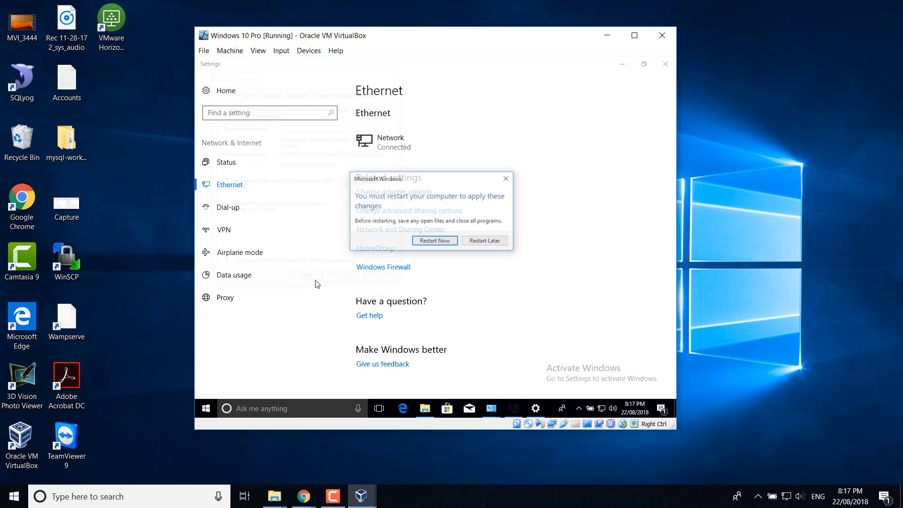
- Restart the guest now and choose Other user on the sign-in screen
{"action": "left_click", "coordinate": [422, 243]}
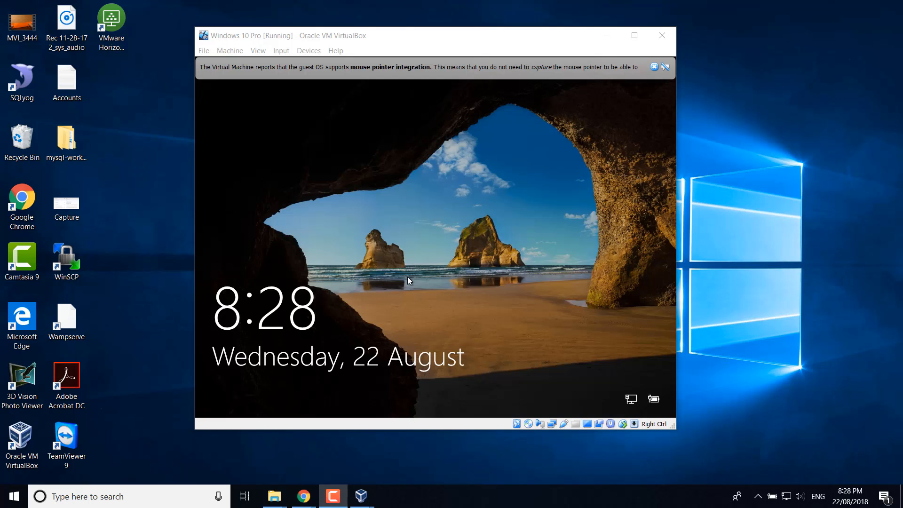
{"action": "left_click", "coordinate": [408, 278]}
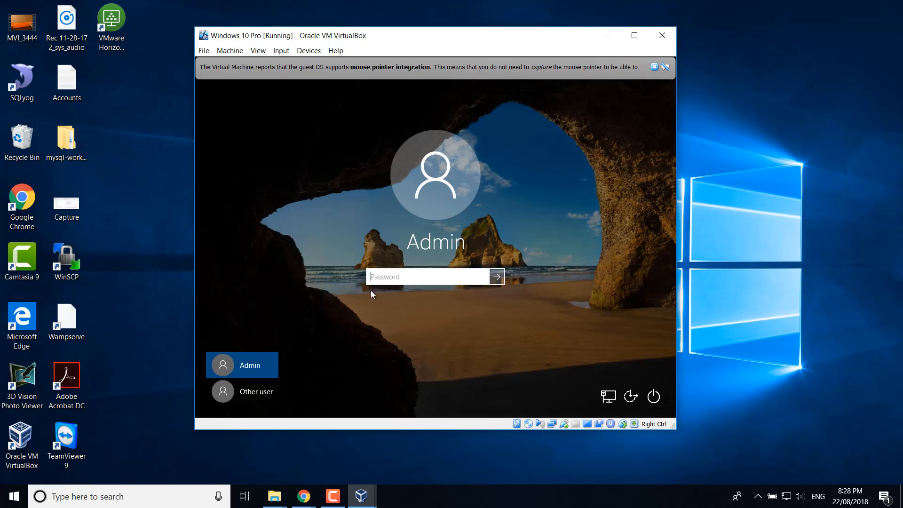
{"action": "left_click", "coordinate": [254, 391]}
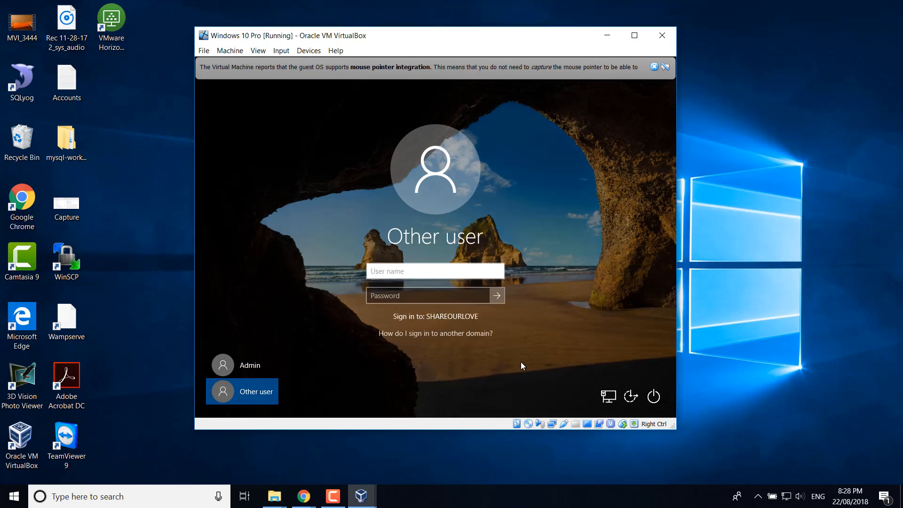
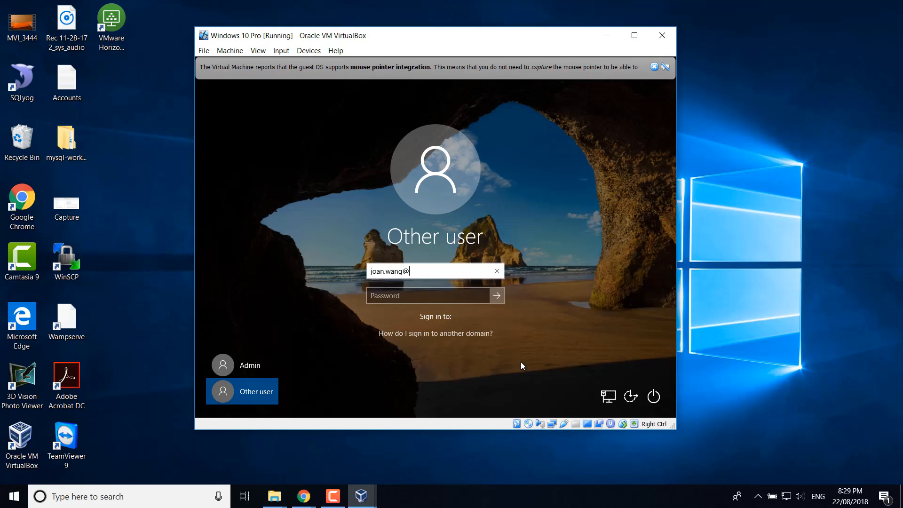
- Sign in with the domain user's name and password
{"action": "key", "text": "Tab"}
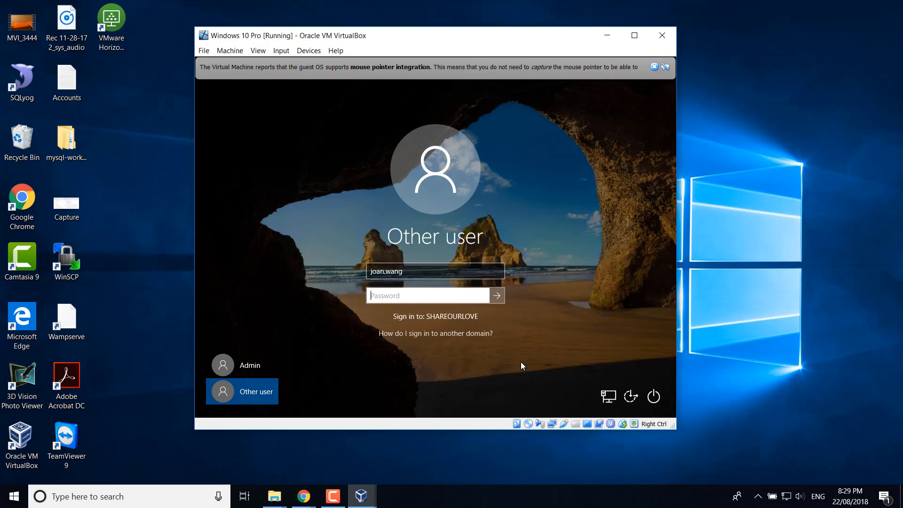
{"action": "type", "text": "password"}
{"action": "key", "text": "Return"}
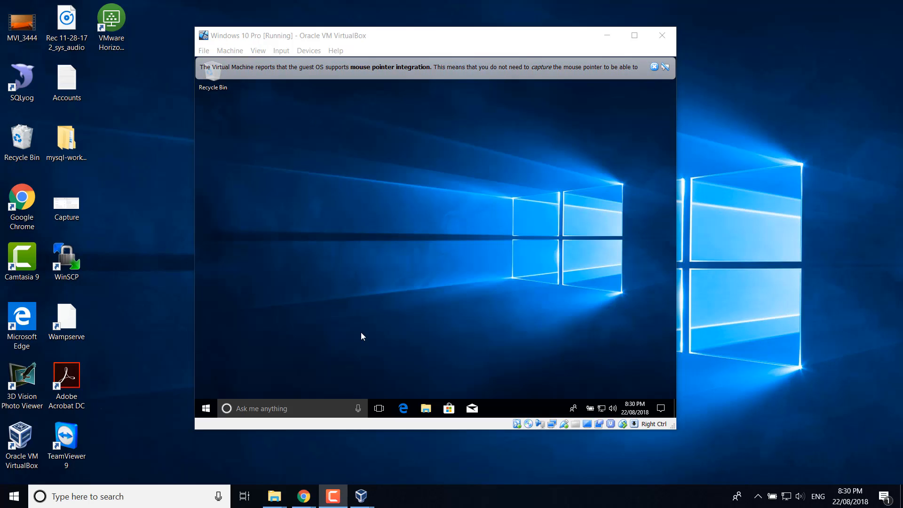
{"action": "left_click", "coordinate": [206, 408]}
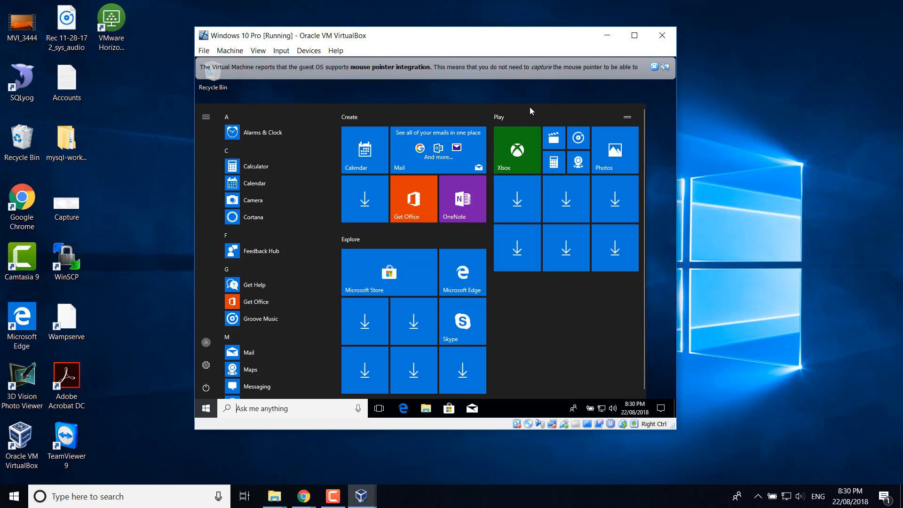
{"action": "left_click", "coordinate": [541, 86]}
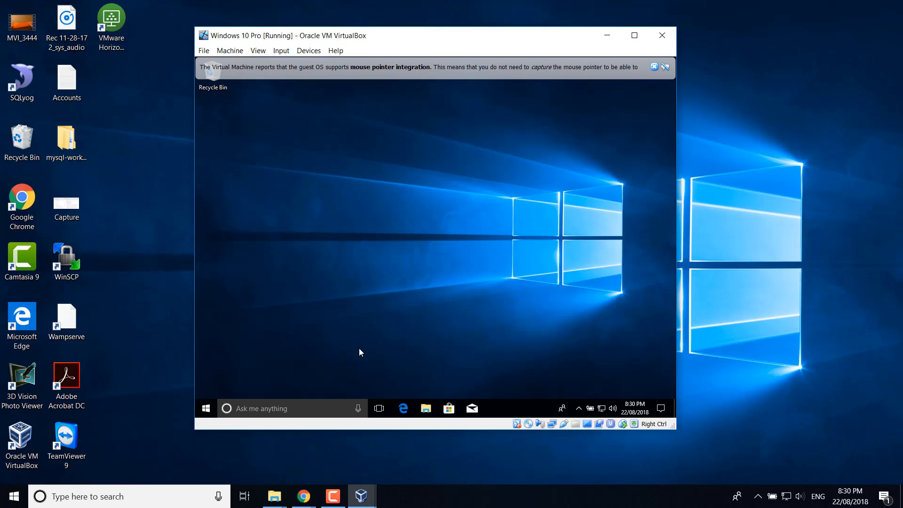
{"action": "key", "text": "super"}
{"action": "type", "text": "conne"}
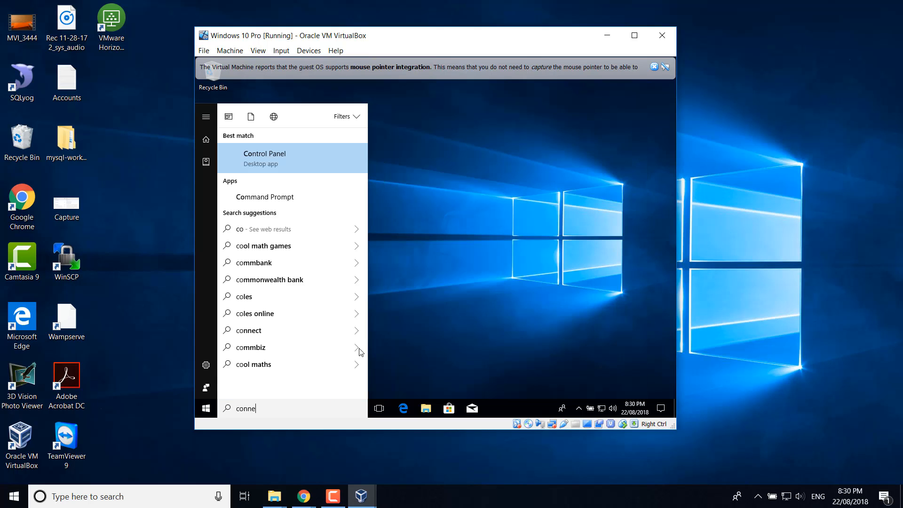
{"action": "type", "text": "ct to wo"}
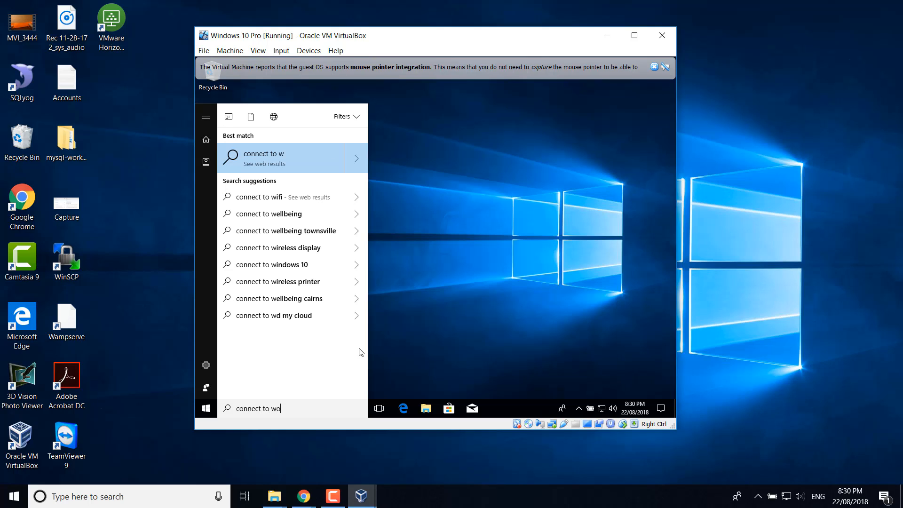
{"action": "type", "text": "rk"}
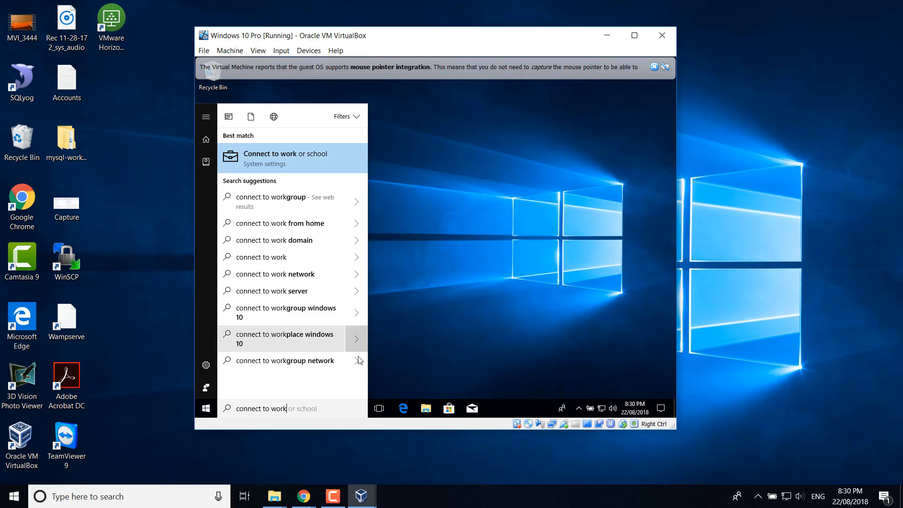
{"action": "left_click", "coordinate": [297, 154]}
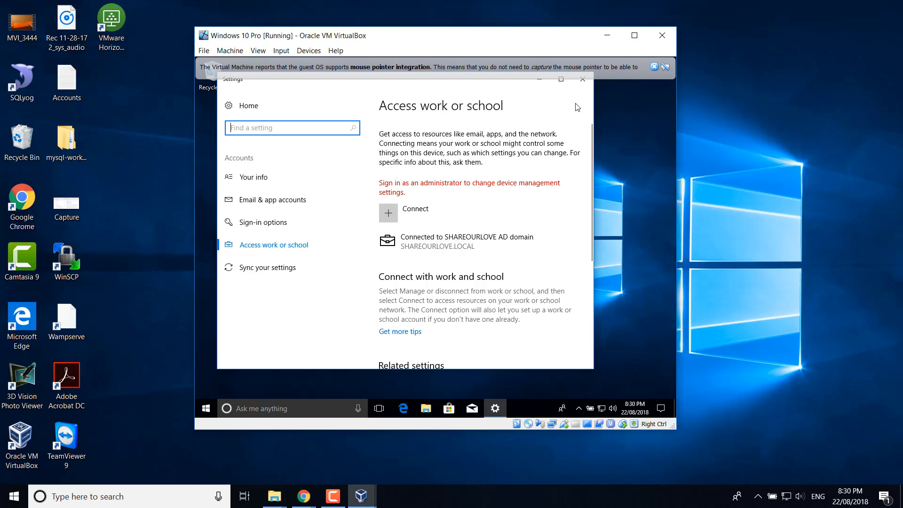
{"action": "left_click", "coordinate": [583, 79]}
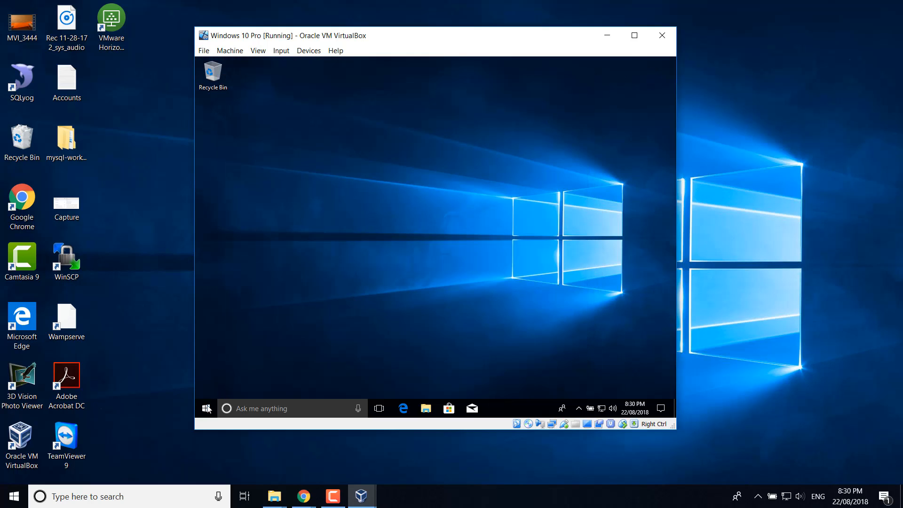